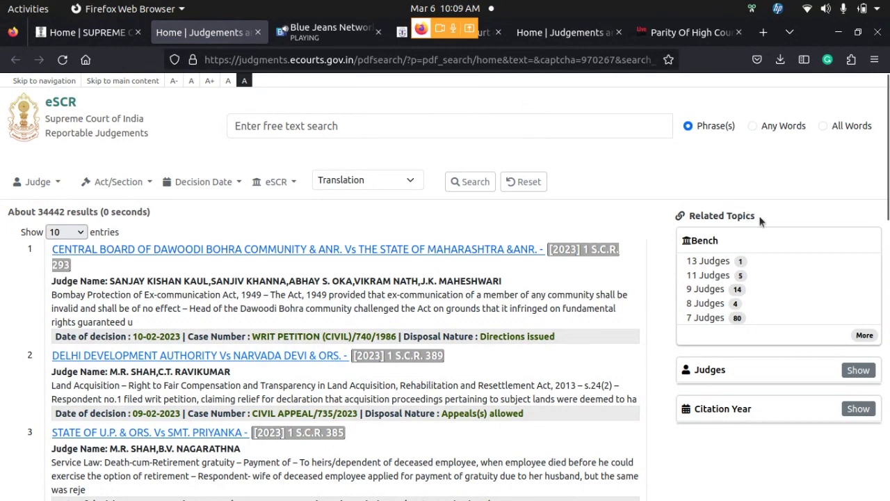
Filter results to the 13-judge bench, leaving only Kesavananda Bharati vs State of Kerala (1973)
{"action": "left_click", "coordinate": [865, 337]}
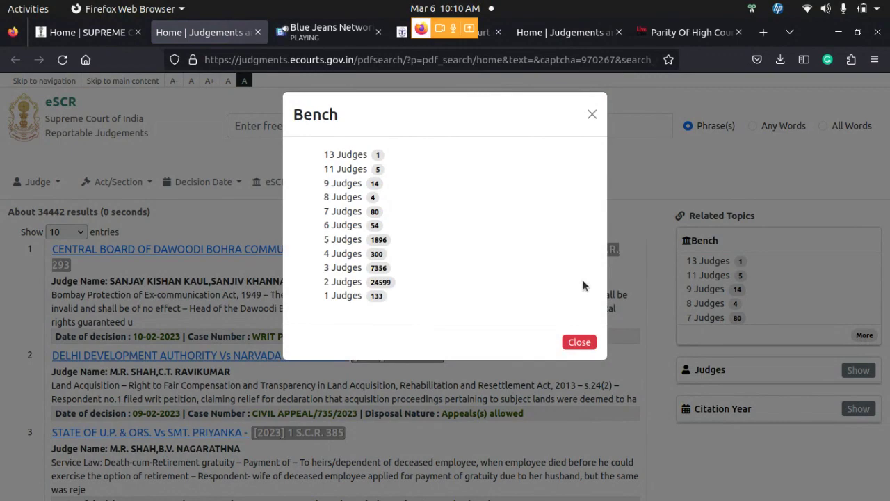
{"action": "left_click", "coordinate": [580, 342]}
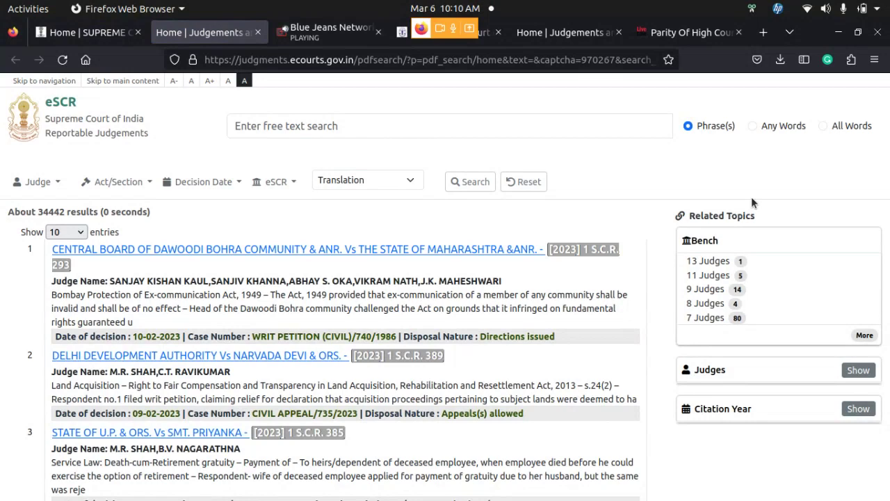
{"action": "left_click", "coordinate": [714, 260]}
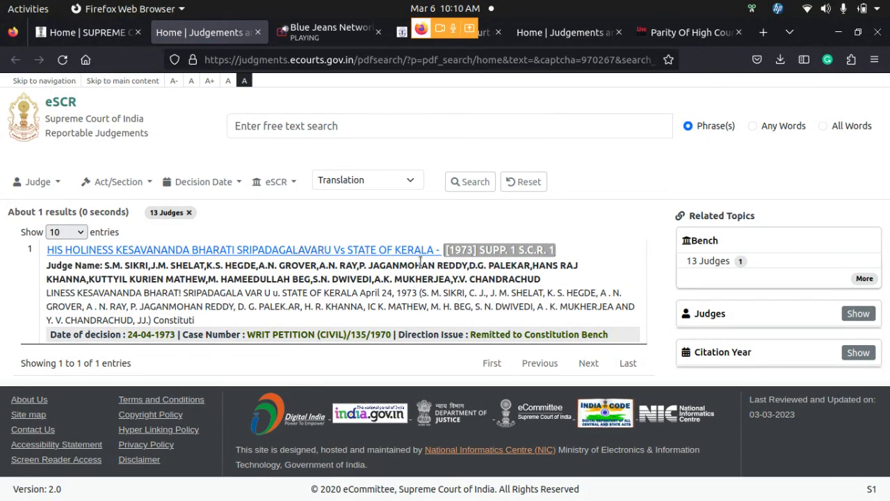
{"action": "left_click", "coordinate": [870, 277]}
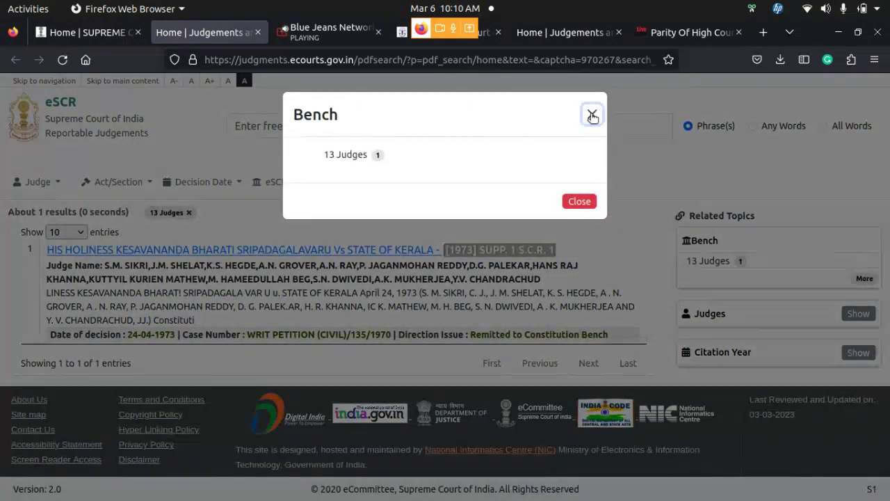
Reset all filters so the full list of about 34442 judgments returns
{"action": "left_click", "coordinate": [591, 114]}
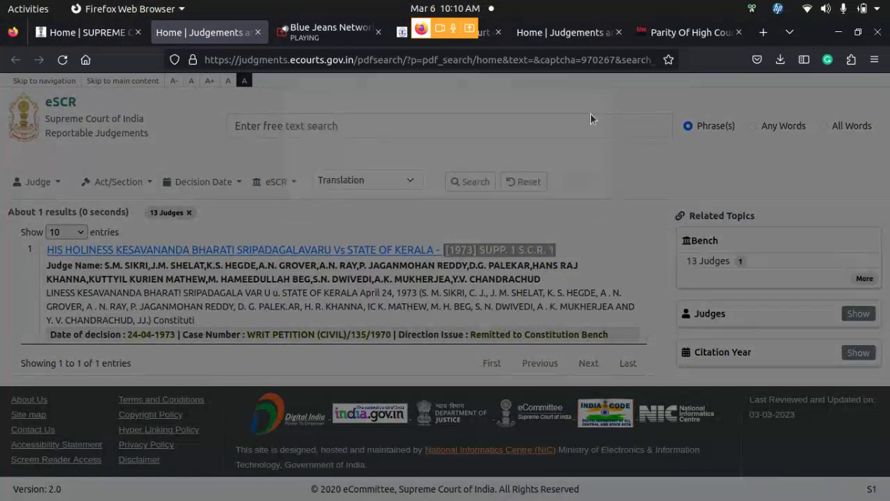
{"action": "left_click", "coordinate": [523, 181]}
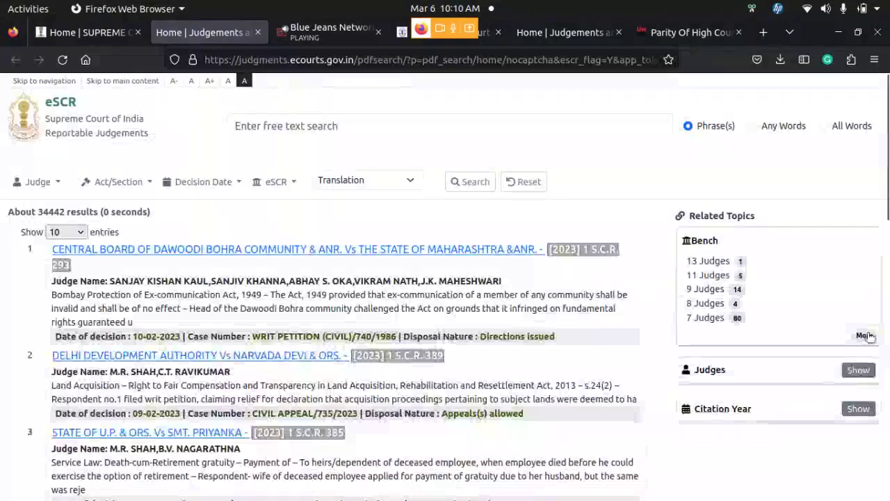
{"action": "left_click", "coordinate": [866, 336]}
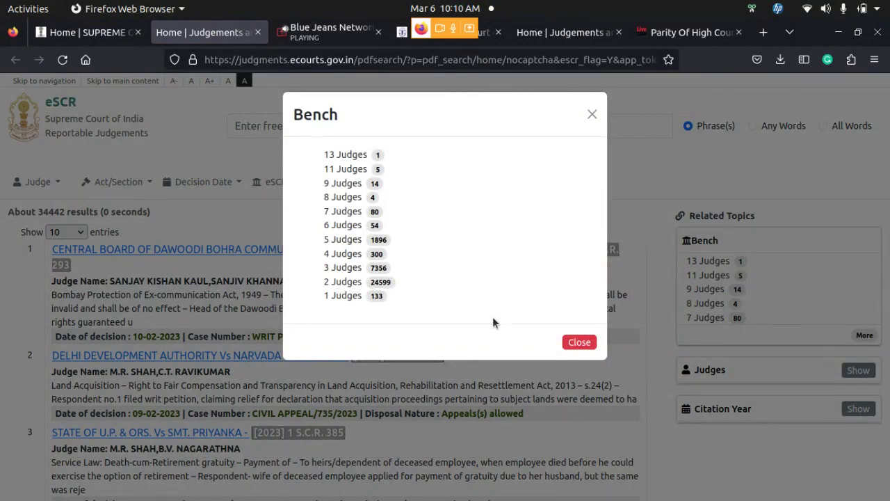
{"action": "left_click", "coordinate": [592, 114]}
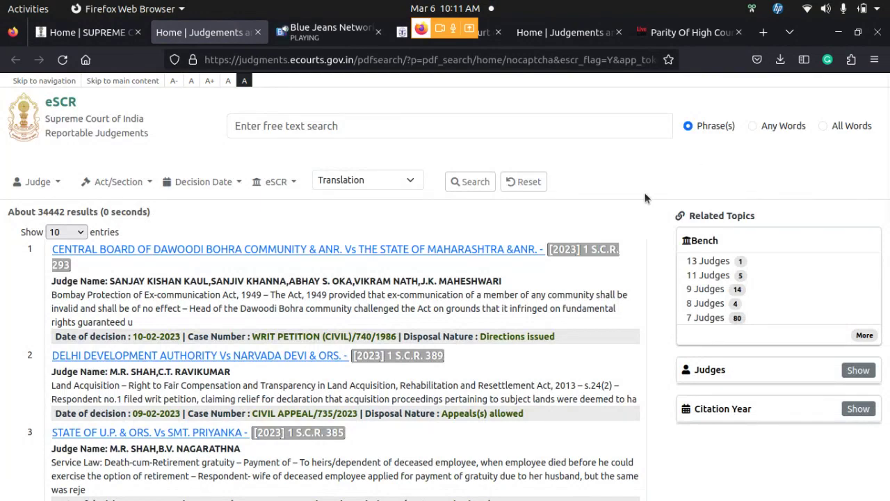
Filter judgments to judge D.Y. CHANDRACHUD (about 639) and list his co-judges with counts
{"action": "left_click", "coordinate": [59, 182]}
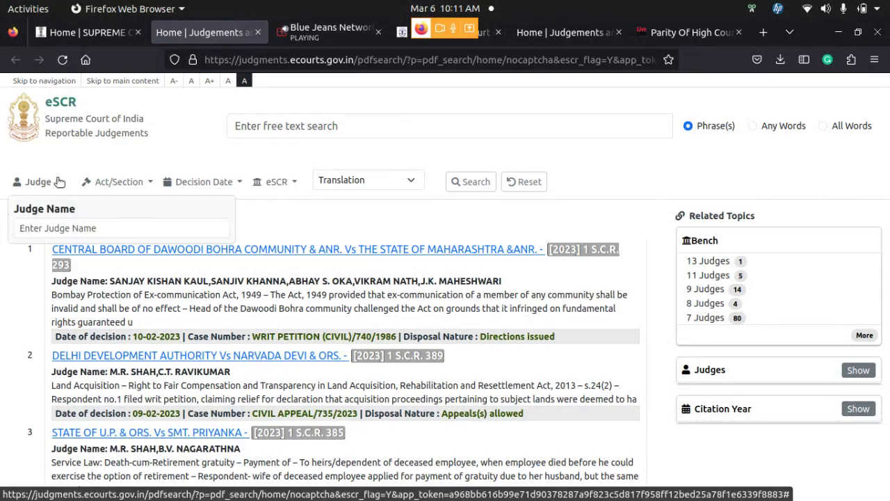
{"action": "left_click", "coordinate": [93, 227]}
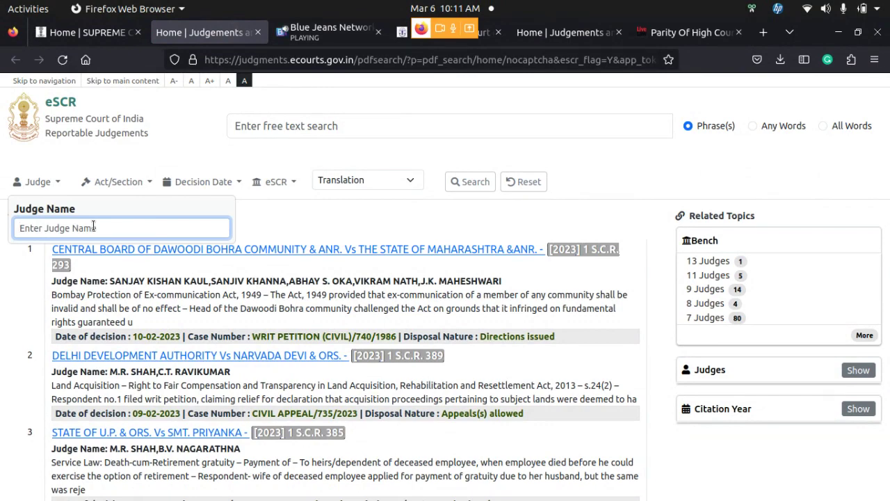
{"action": "type", "text": "D.Y"}
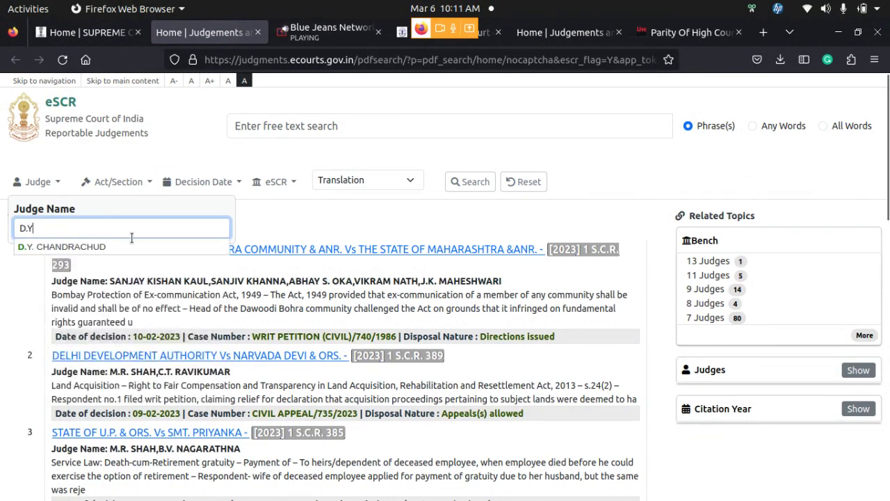
{"action": "left_click", "coordinate": [147, 248]}
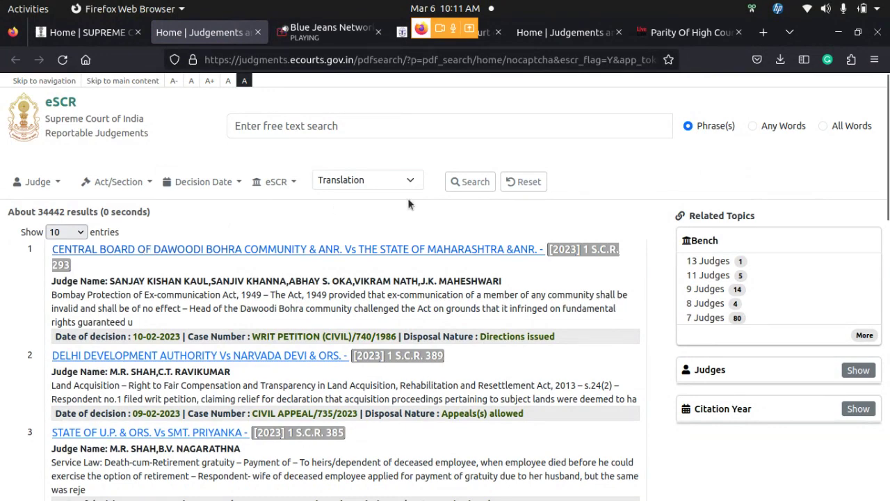
{"action": "left_click", "coordinate": [474, 185]}
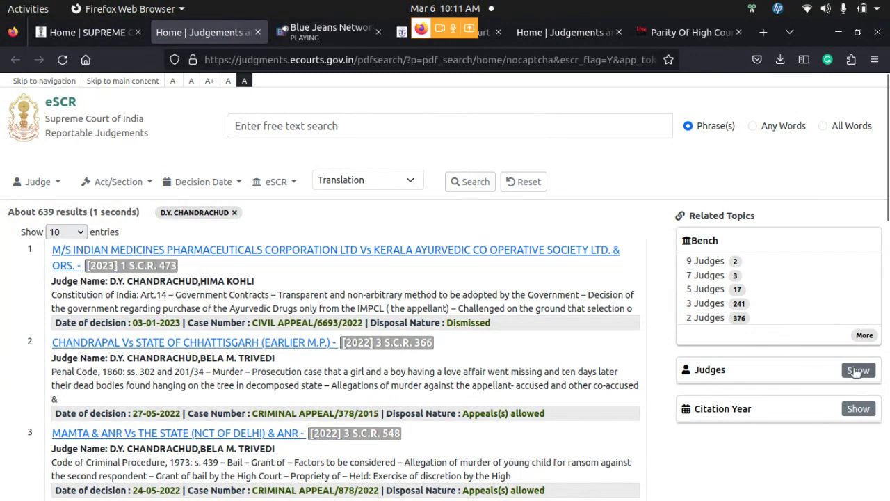
{"action": "left_click", "coordinate": [857, 371]}
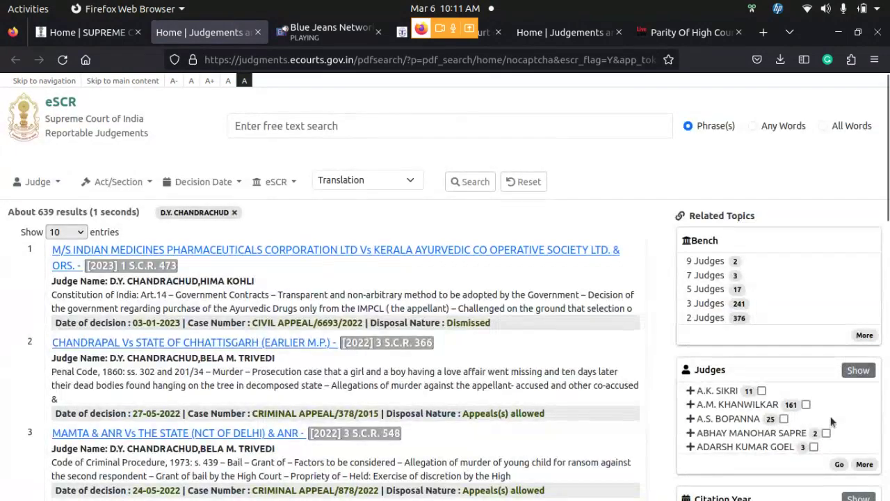
{"action": "left_click", "coordinate": [866, 464]}
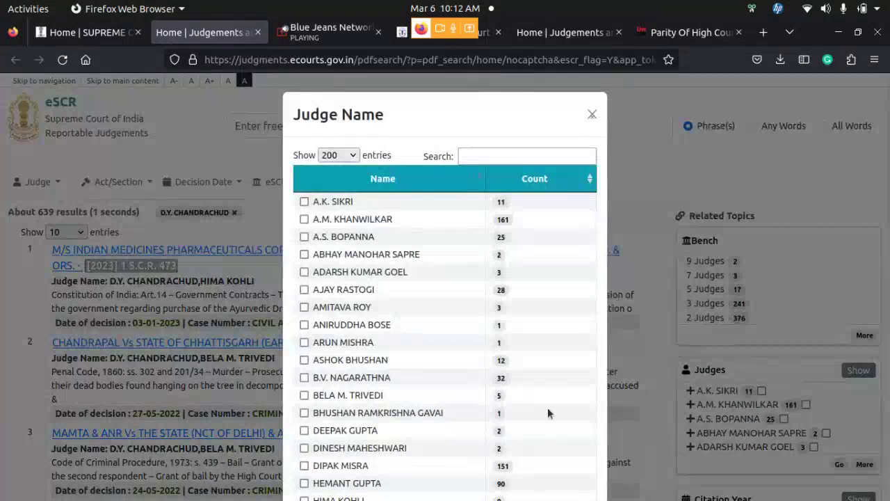
{"action": "scroll", "coordinate": [547, 413], "scroll_direction": "down", "scroll_amount": 10}
{"action": "scroll", "coordinate": [547, 414], "scroll_direction": "up", "scroll_amount": 10}
{"action": "scroll", "coordinate": [529, 268], "scroll_direction": "down", "scroll_amount": 5}
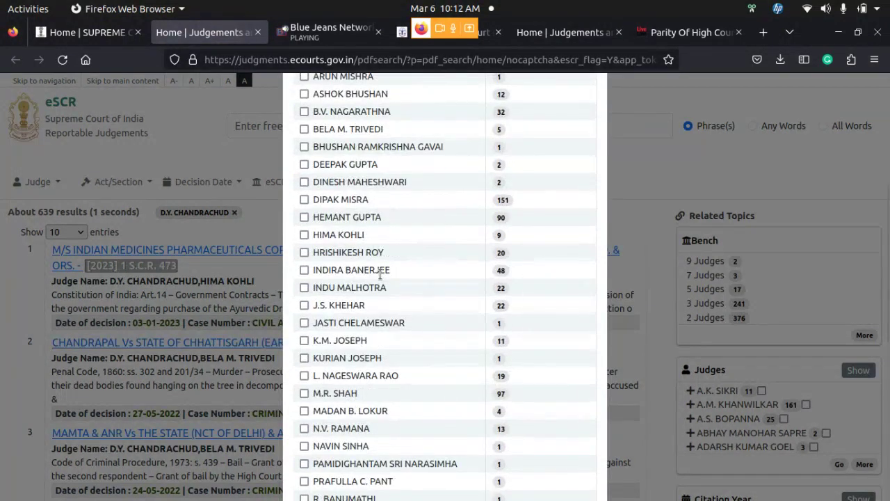
{"action": "scroll", "coordinate": [380, 275], "scroll_direction": "down", "scroll_amount": 7}
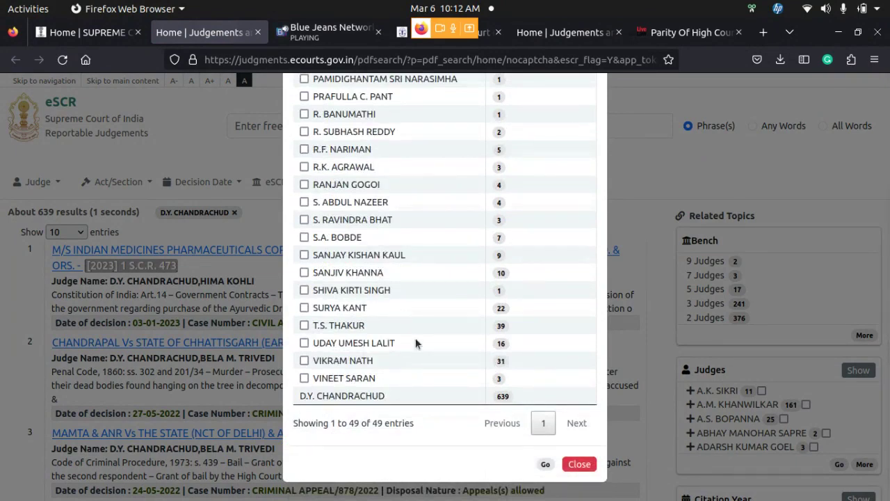
{"action": "left_click", "coordinate": [584, 464]}
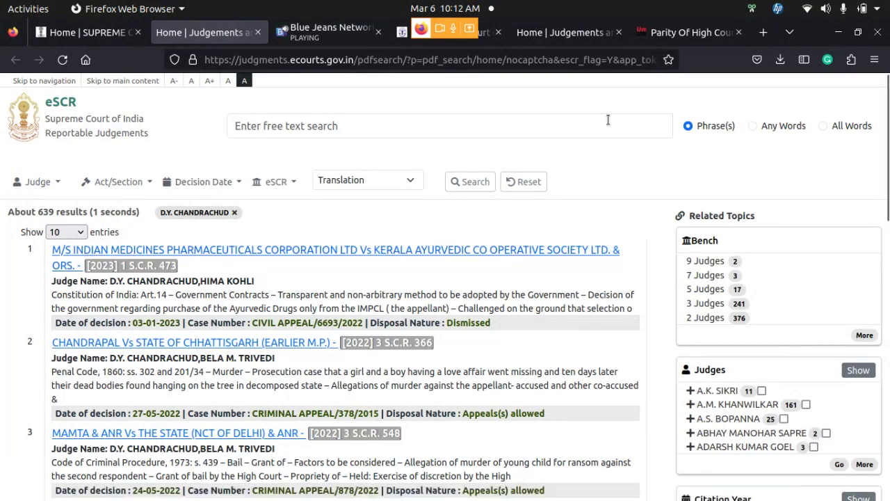
Search by the misspelled act 'Indianl Penal Code', get 0 results, then reset all filters
{"action": "left_click", "coordinate": [153, 184]}
{"action": "left_click", "coordinate": [181, 227]}
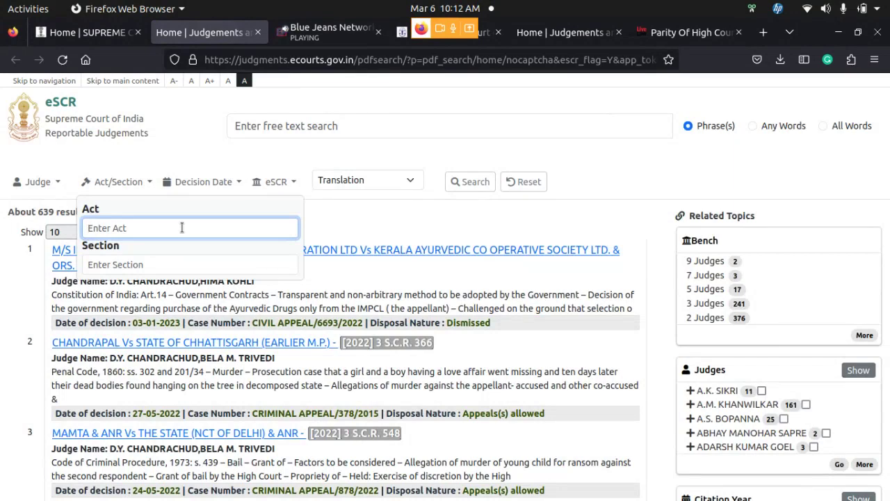
{"action": "type", "text": "Indian"}
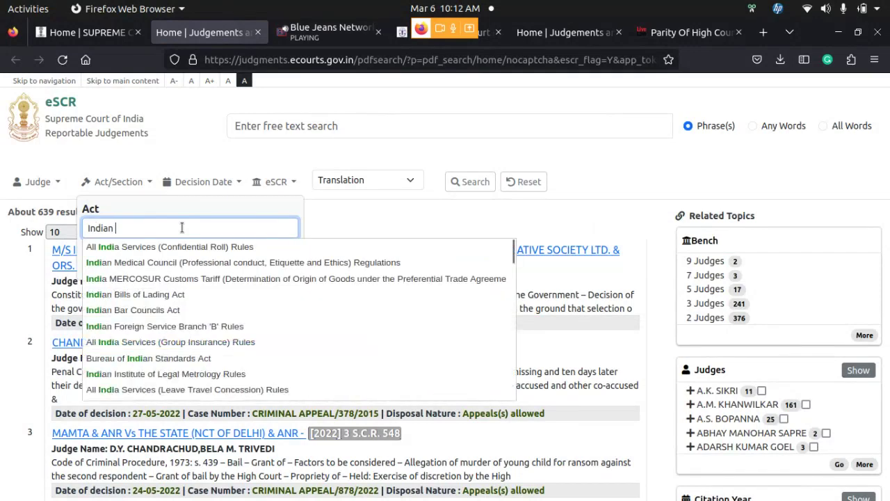
{"action": "key", "text": "BackSpace"}
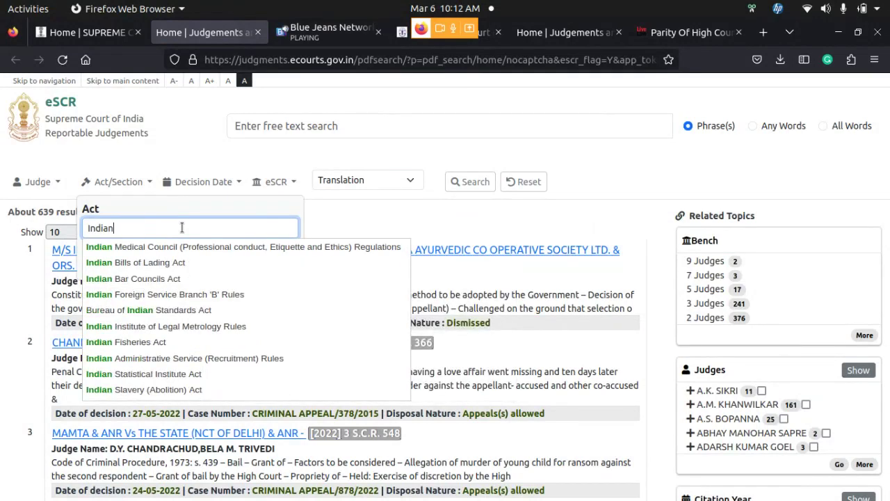
{"action": "type", "text": "l "}
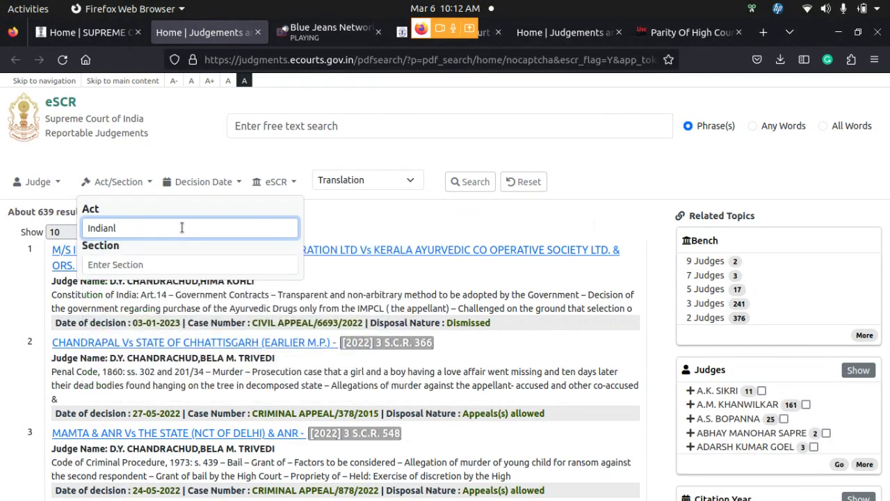
{"action": "type", "text": "Pe"}
{"action": "type", "text": "l"}
{"action": "type", "text": "al"}
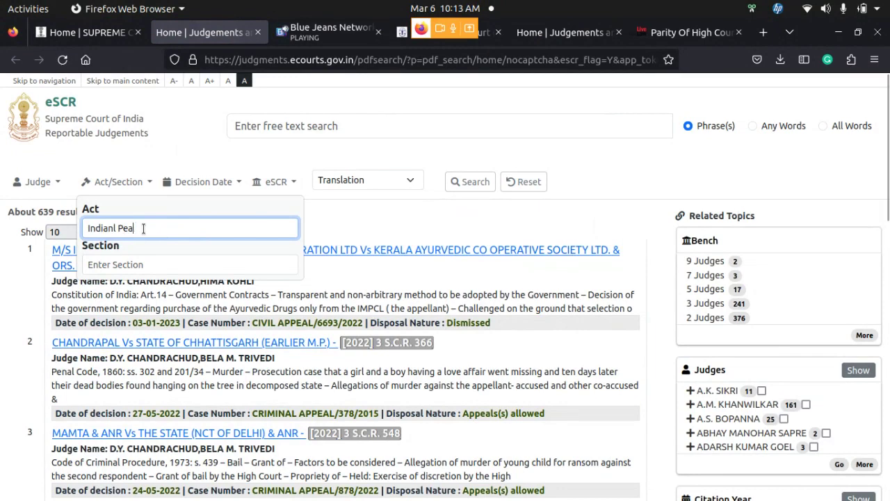
{"action": "key", "text": "BackSpace"}
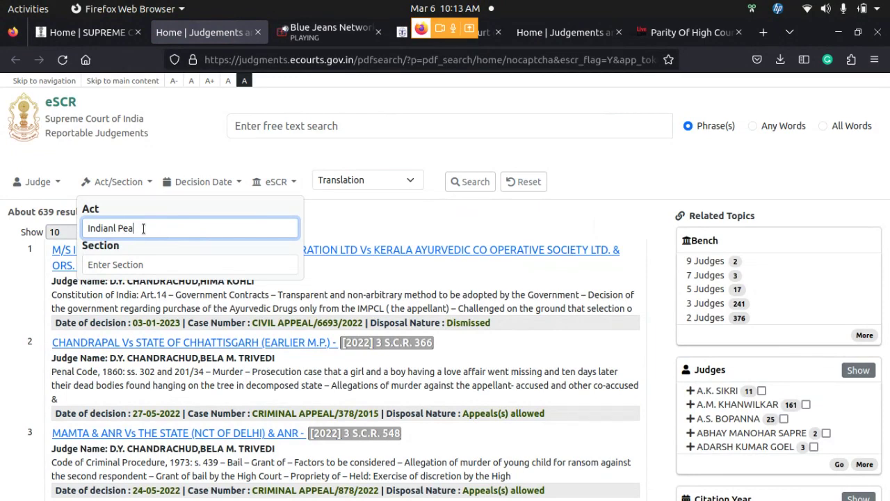
{"action": "key", "text": "BackSpace"}
{"action": "type", "text": "nal"}
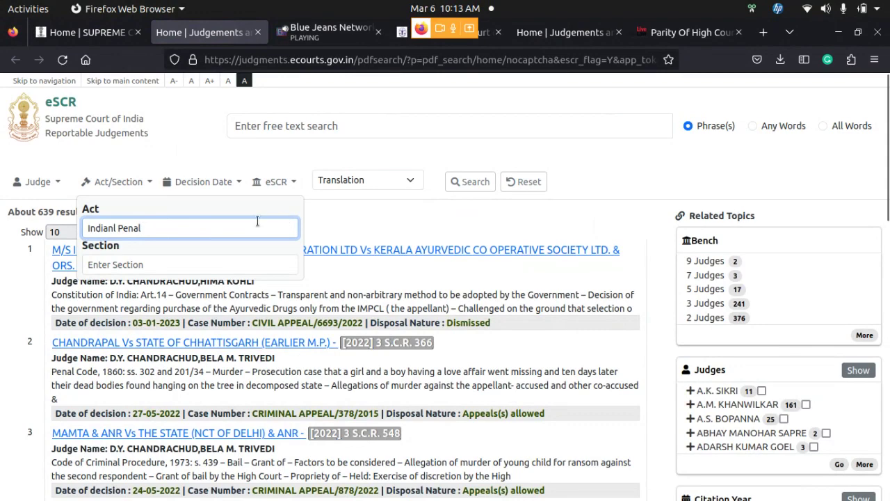
{"action": "type", "text": "C"}
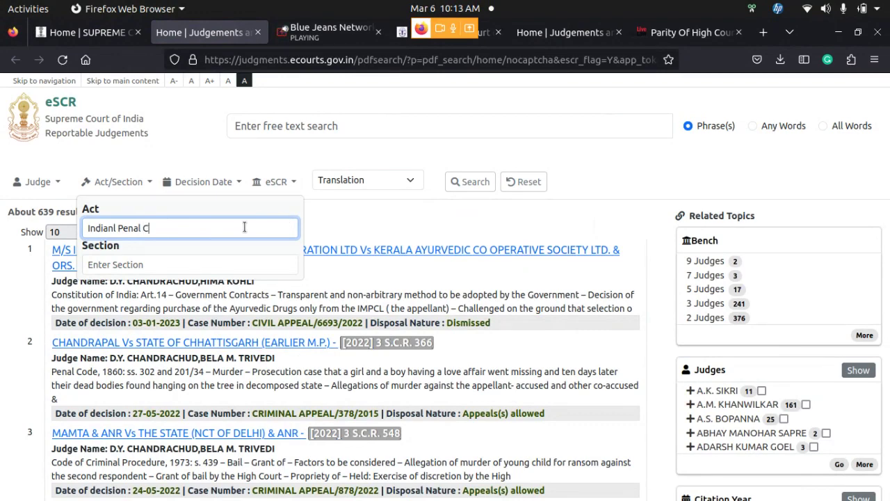
{"action": "type", "text": "ode"}
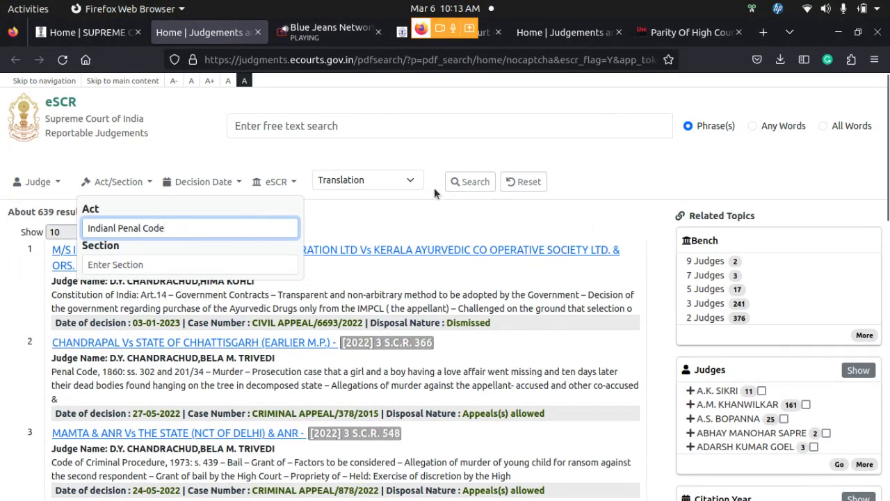
{"action": "left_click", "coordinate": [466, 181]}
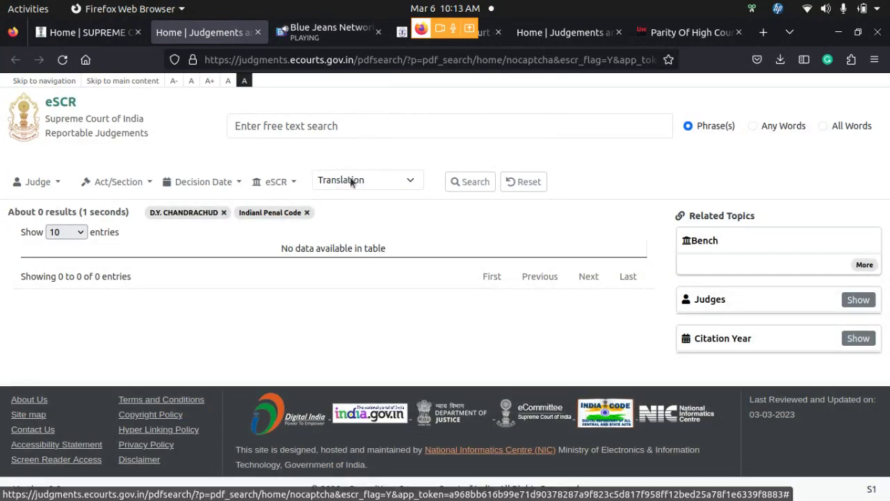
{"action": "left_click", "coordinate": [523, 182]}
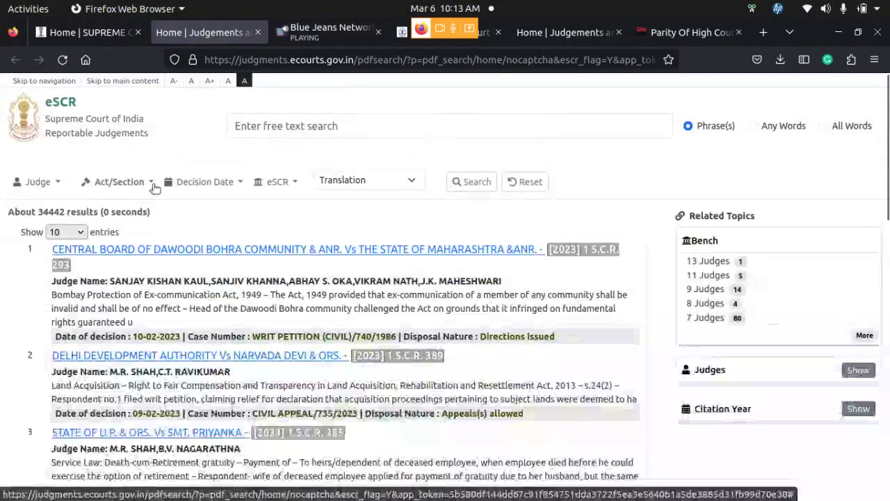
Choose INDIAN PENAL CODE as the act from the 'Indian' suggestions
{"action": "left_click", "coordinate": [151, 183]}
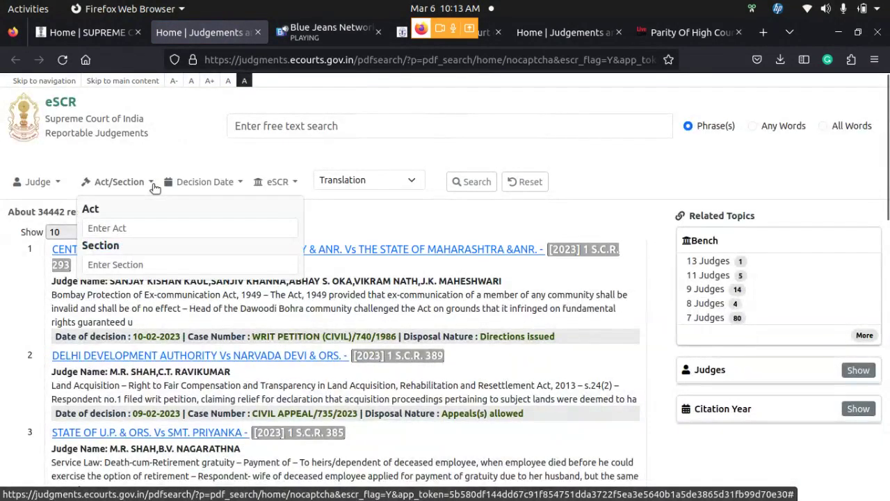
{"action": "left_click", "coordinate": [156, 232]}
{"action": "type", "text": "I"}
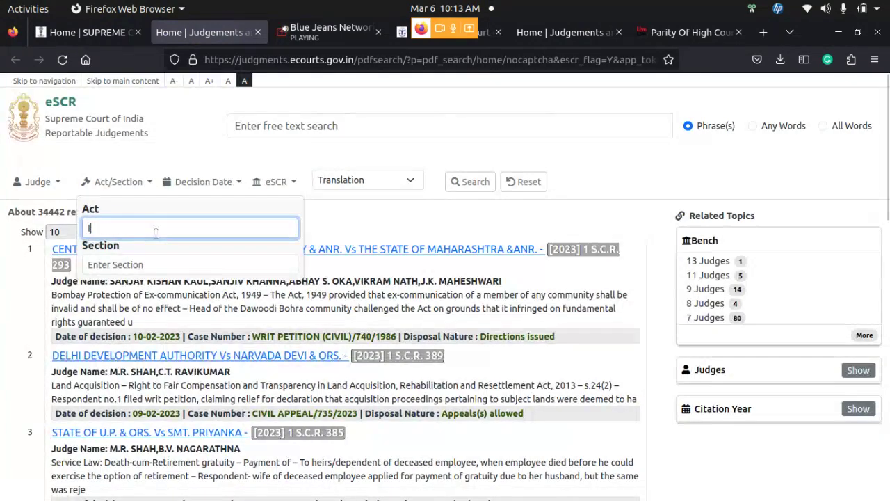
{"action": "type", "text": "ndi"}
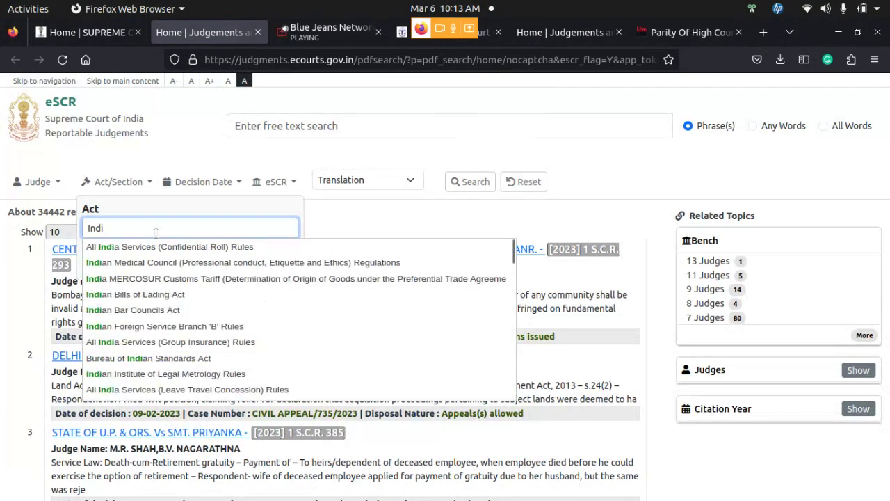
{"action": "type", "text": "anP"}
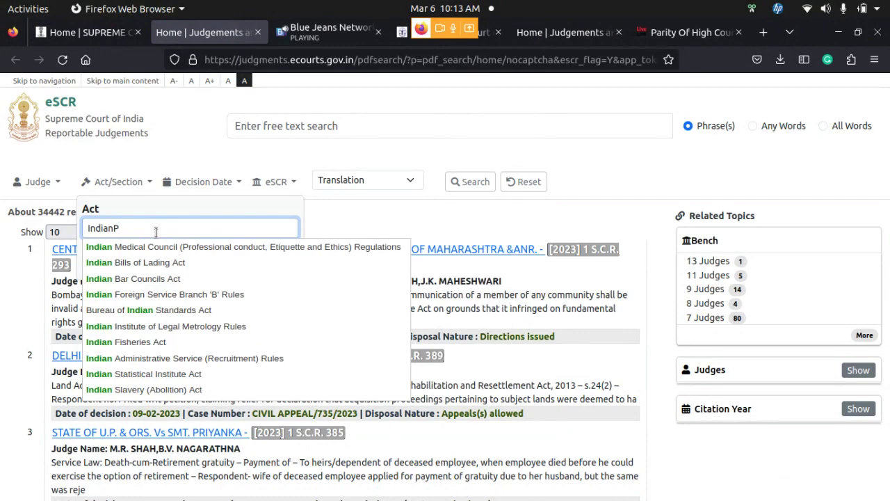
{"action": "type", "text": "a"}
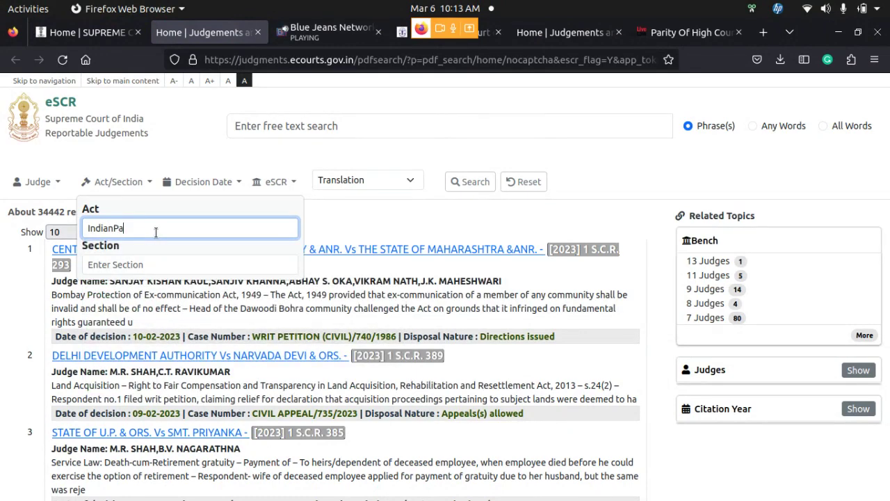
{"action": "key", "text": "BackSpace"}
{"action": "key", "text": "BackSpace"}
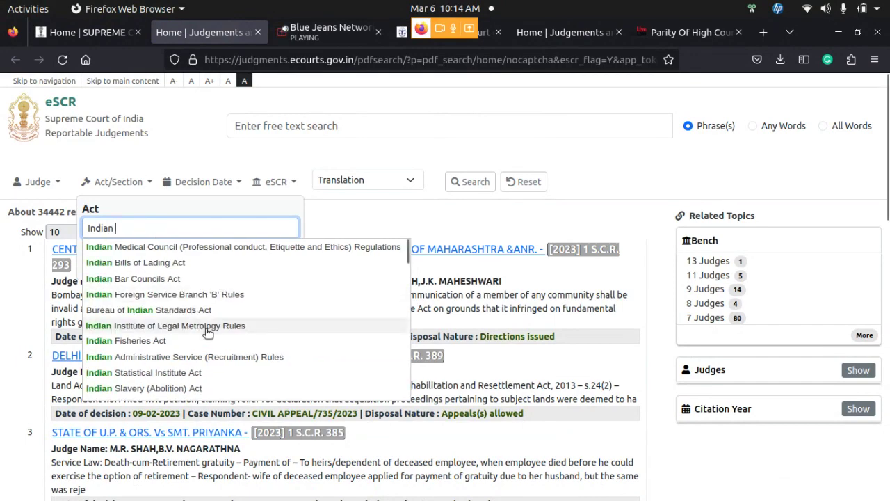
{"action": "scroll", "coordinate": [254, 333], "scroll_direction": "down", "scroll_amount": 10}
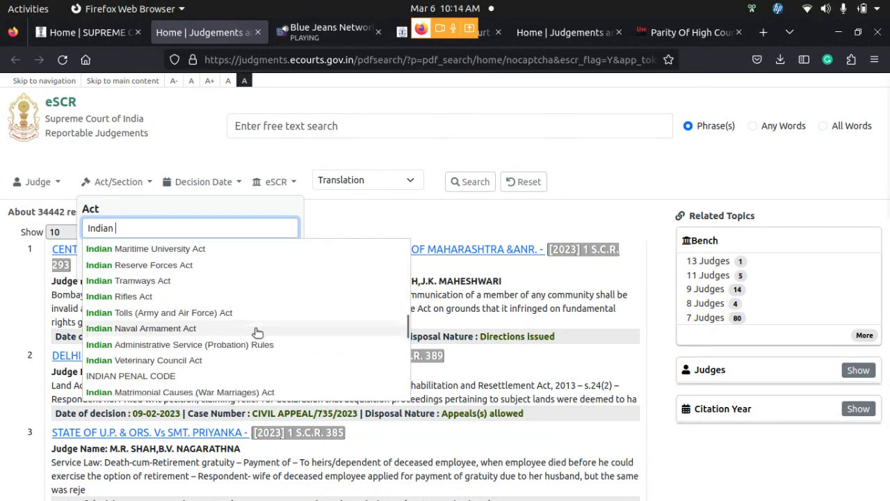
{"action": "scroll", "coordinate": [222, 294], "scroll_direction": "up", "scroll_amount": 3}
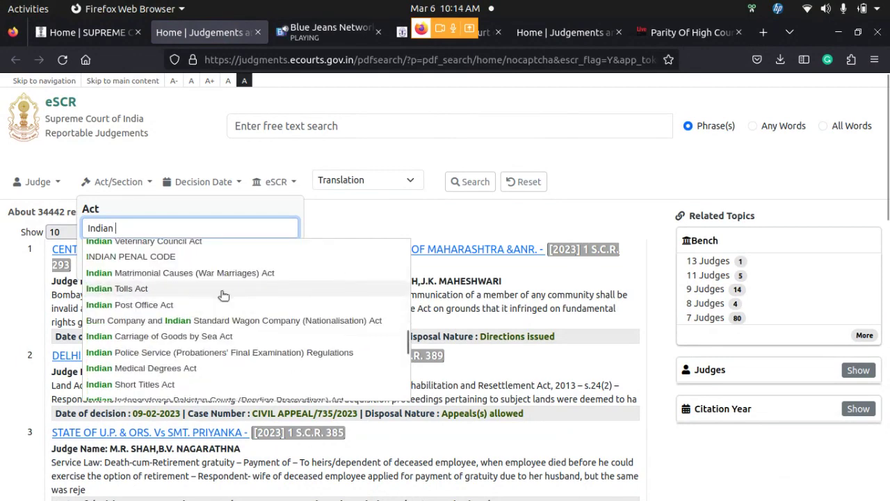
{"action": "scroll", "coordinate": [223, 295], "scroll_direction": "up", "scroll_amount": 2}
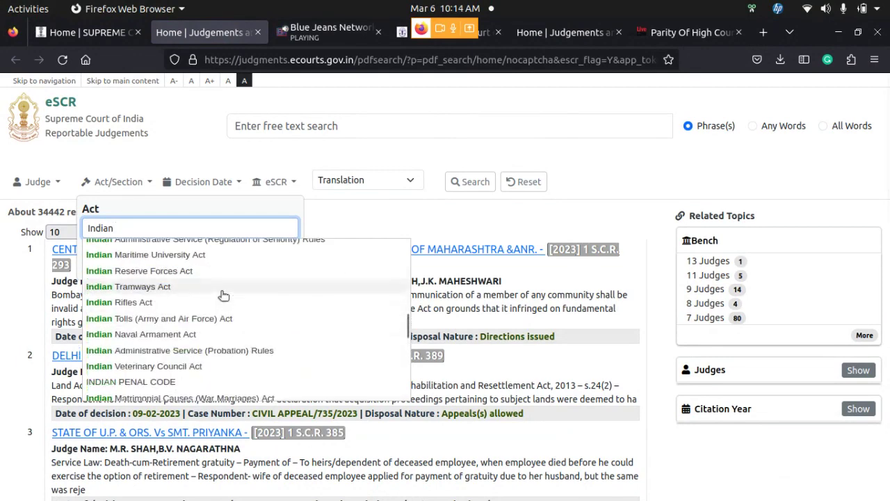
{"action": "left_click", "coordinate": [165, 380]}
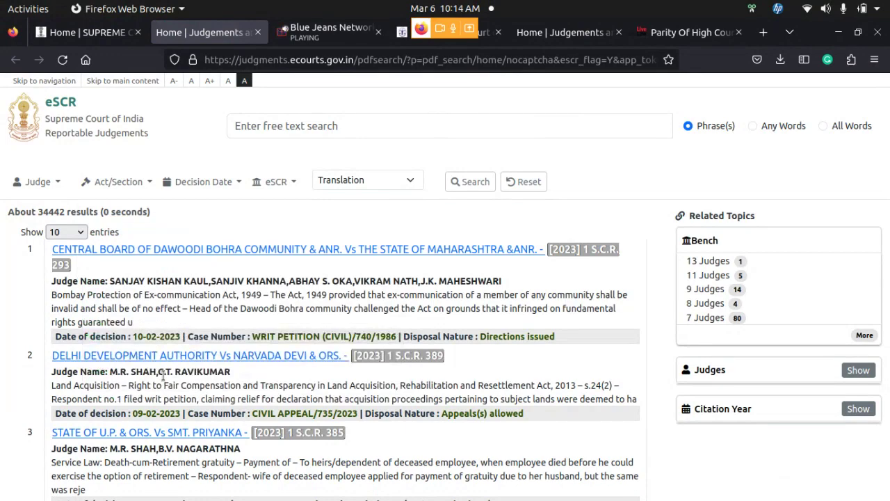
Enter section 302 in the Act/Section filter
{"action": "left_click", "coordinate": [153, 182]}
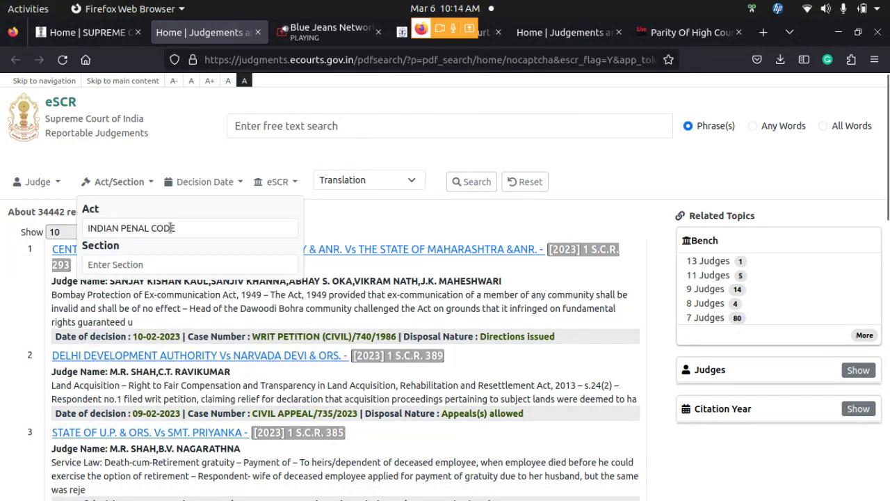
{"action": "left_click", "coordinate": [197, 264]}
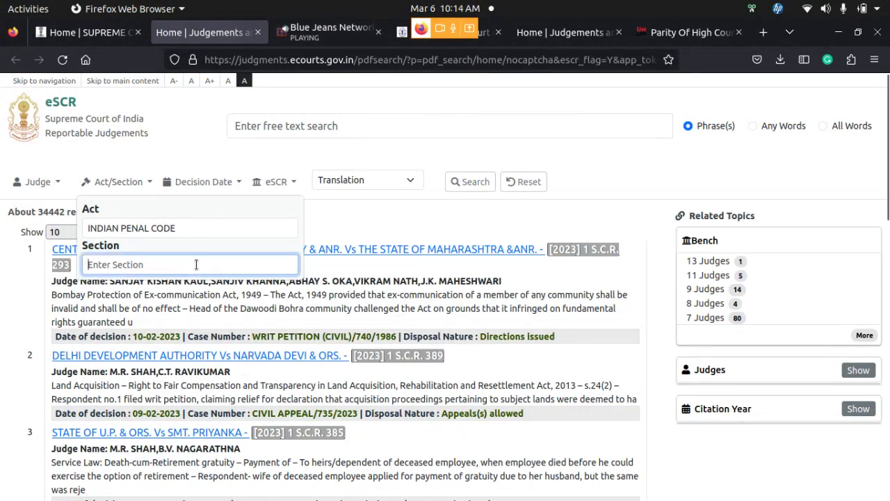
{"action": "type", "text": "302"}
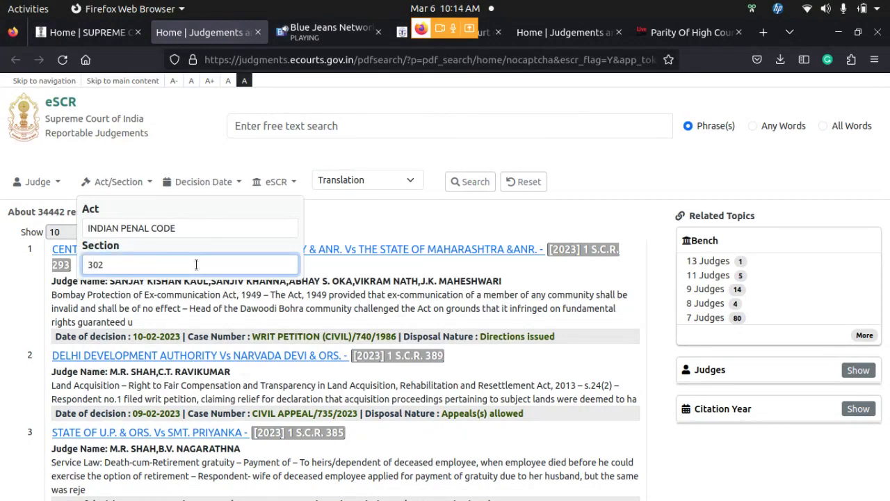
Apply the INDIAN PENAL CODE section 302 filter and review the roughly 2446 judgments
{"action": "left_click", "coordinate": [471, 182]}
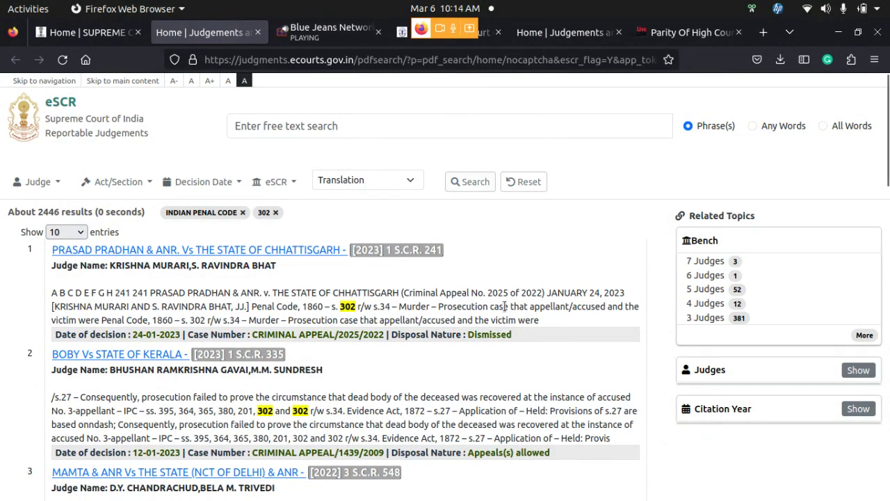
{"action": "scroll", "coordinate": [504, 307], "scroll_direction": "down", "scroll_amount": 5}
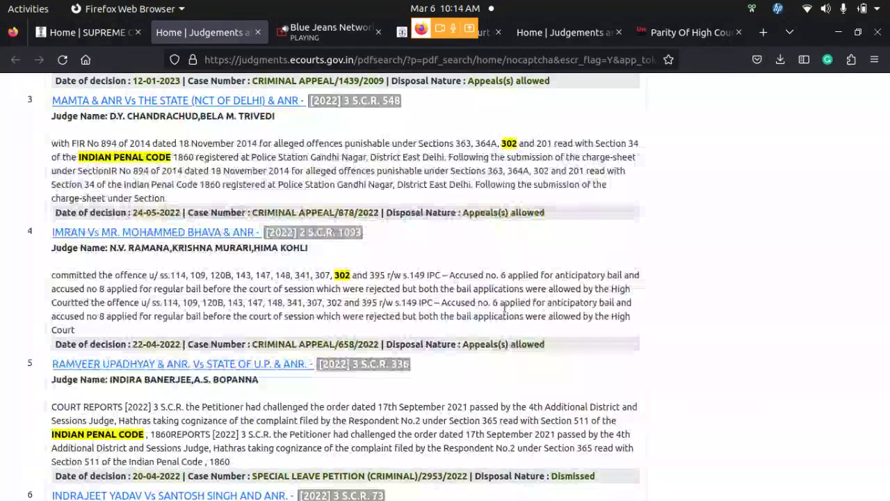
{"action": "scroll", "coordinate": [505, 307], "scroll_direction": "up", "scroll_amount": 3}
{"action": "scroll", "coordinate": [504, 307], "scroll_direction": "up", "scroll_amount": 3}
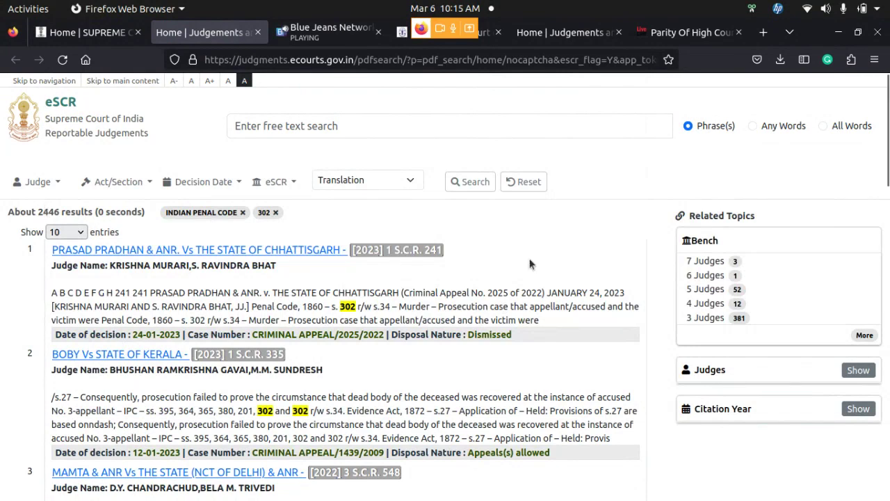
{"action": "left_click", "coordinate": [153, 185]}
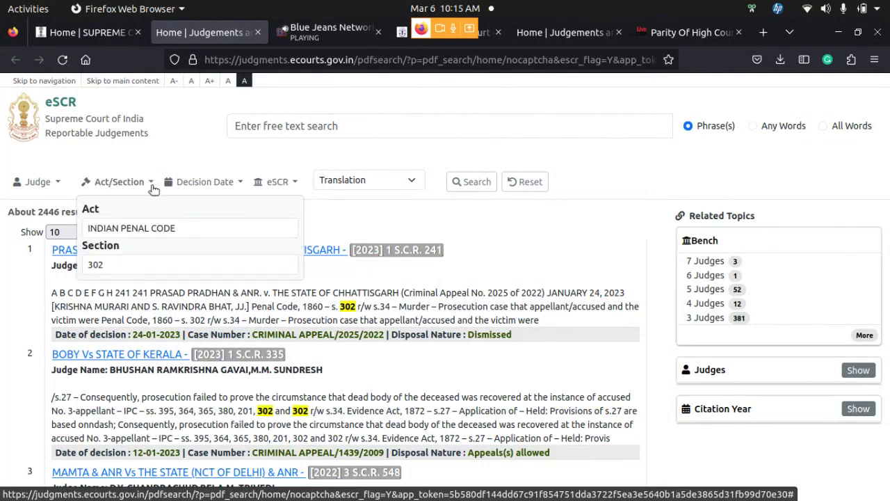
{"action": "left_click", "coordinate": [207, 154]}
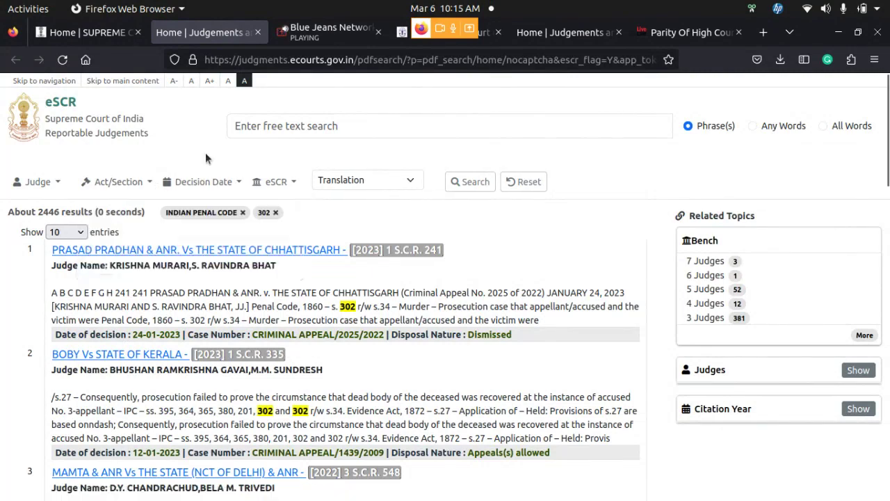
Select Past Month in the Decision Date options
{"action": "left_click", "coordinate": [242, 182]}
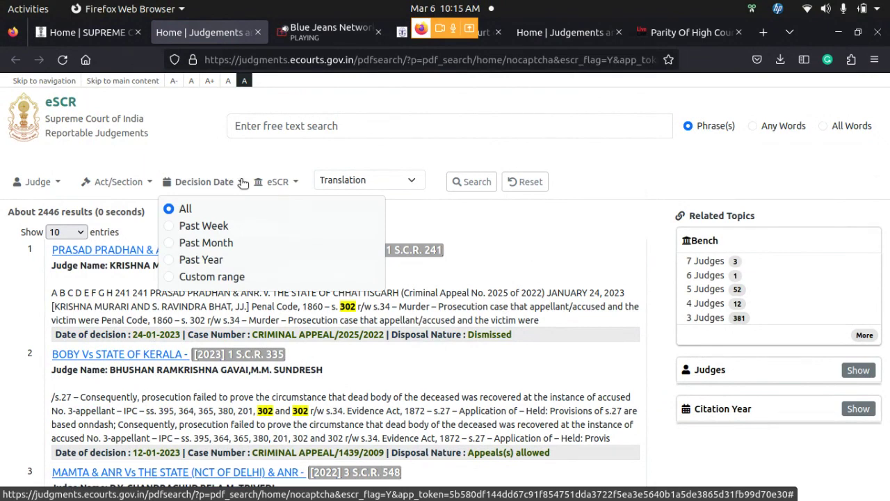
{"action": "left_click", "coordinate": [201, 183]}
{"action": "left_click", "coordinate": [201, 182]}
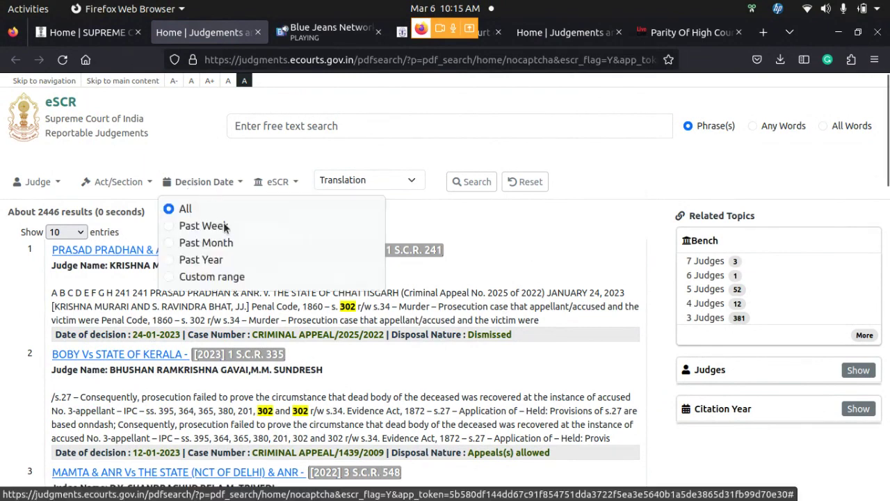
{"action": "left_click", "coordinate": [171, 242]}
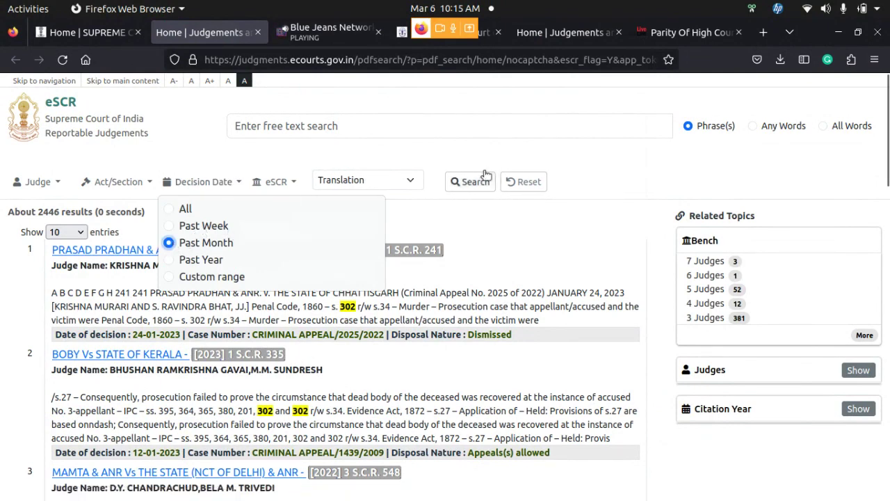
{"action": "left_click", "coordinate": [465, 145]}
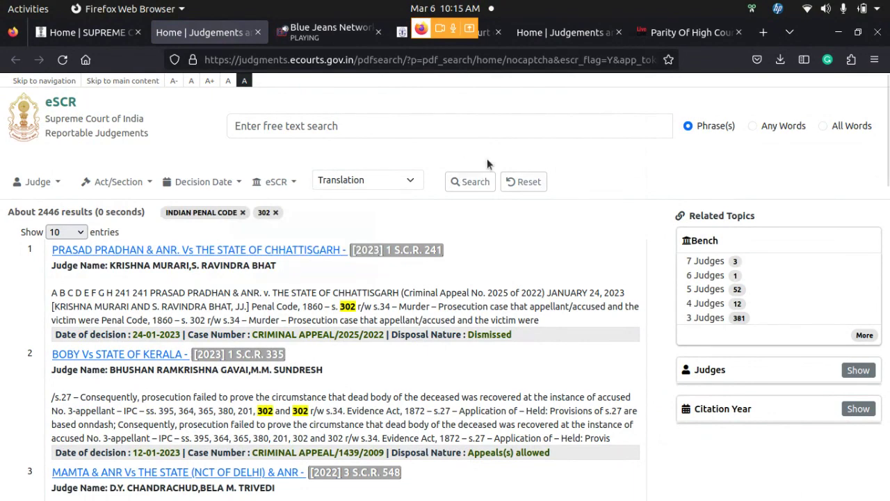
Reset filters and search with Past Month, leaving 3 judgments from 9–10 February 2023
{"action": "left_click", "coordinate": [535, 183]}
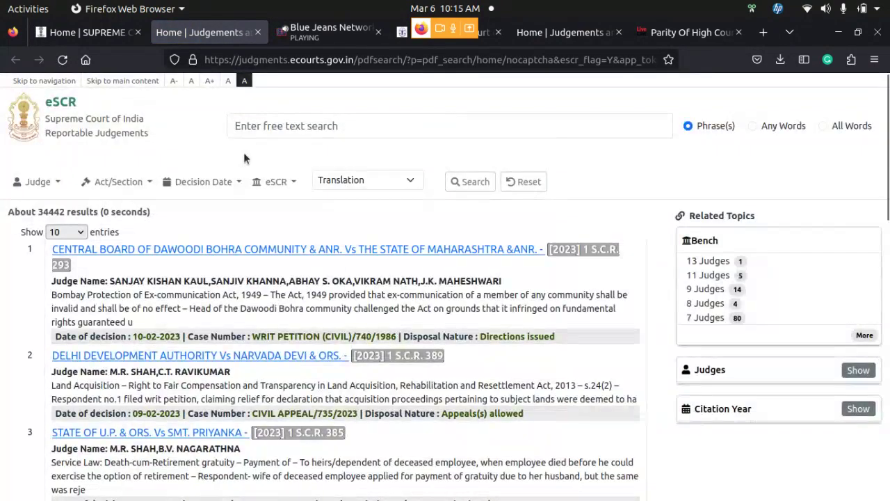
{"action": "left_click", "coordinate": [215, 183]}
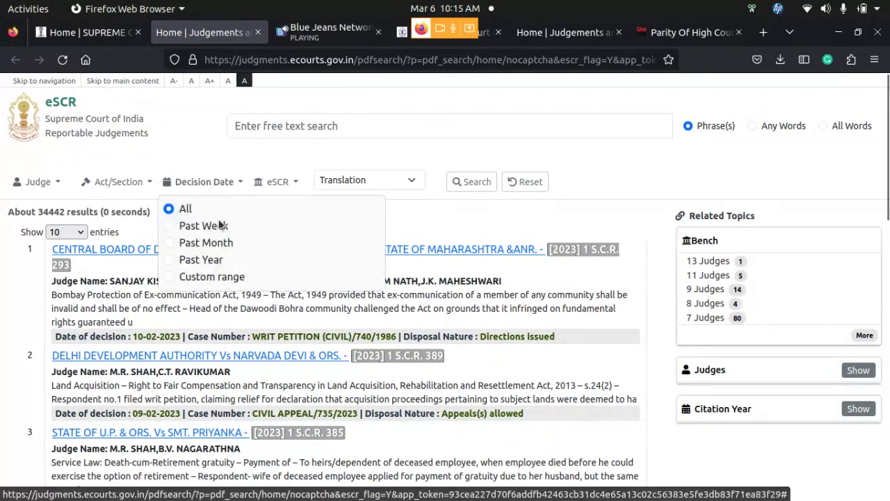
{"action": "left_click", "coordinate": [220, 244]}
{"action": "left_click", "coordinate": [463, 182]}
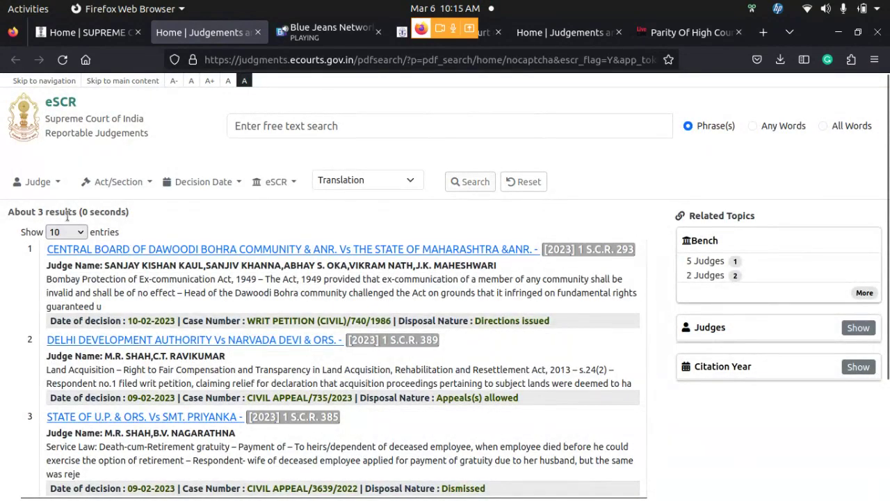
{"action": "scroll", "coordinate": [241, 207], "scroll_direction": "down", "scroll_amount": 4}
{"action": "scroll", "coordinate": [242, 209], "scroll_direction": "up", "scroll_amount": 2}
{"action": "scroll", "coordinate": [240, 207], "scroll_direction": "up", "scroll_amount": 2}
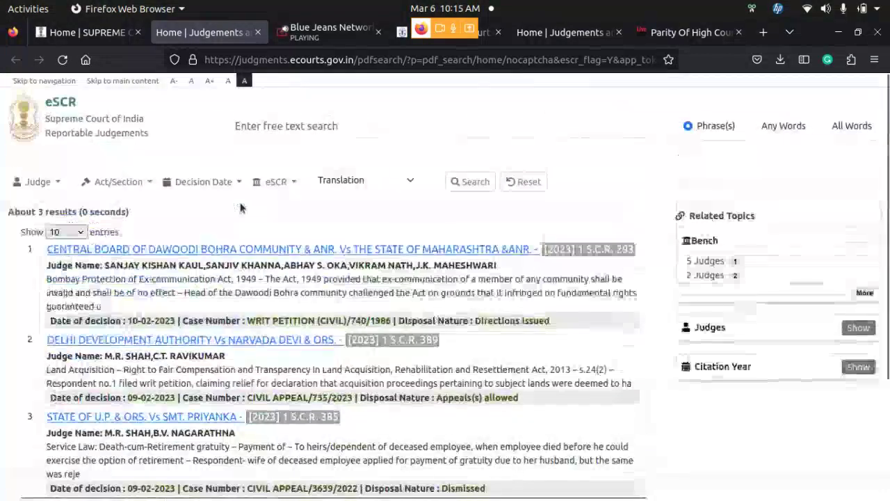
{"action": "scroll", "coordinate": [241, 206], "scroll_direction": "down", "scroll_amount": 2}
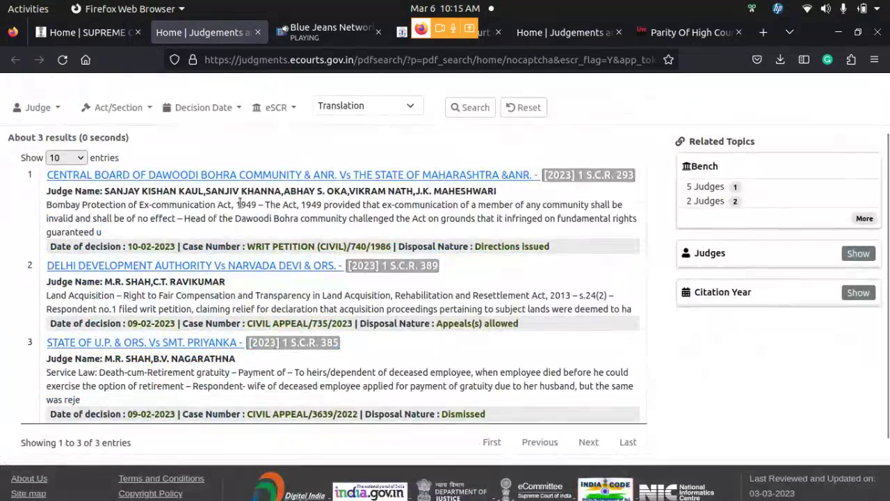
{"action": "left_click", "coordinate": [327, 175]}
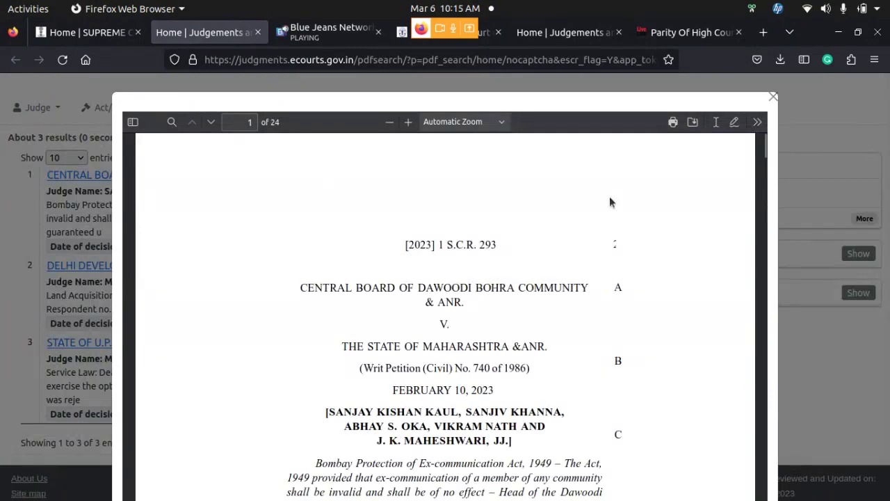
{"action": "scroll", "coordinate": [609, 202], "scroll_direction": "down", "scroll_amount": 5}
{"action": "scroll", "coordinate": [609, 202], "scroll_direction": "up", "scroll_amount": 5}
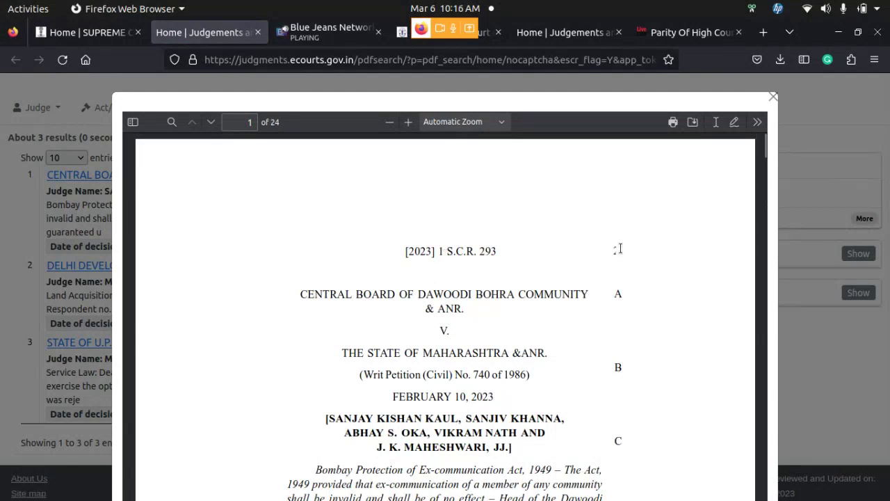
{"action": "scroll", "coordinate": [619, 248], "scroll_direction": "down", "scroll_amount": 3}
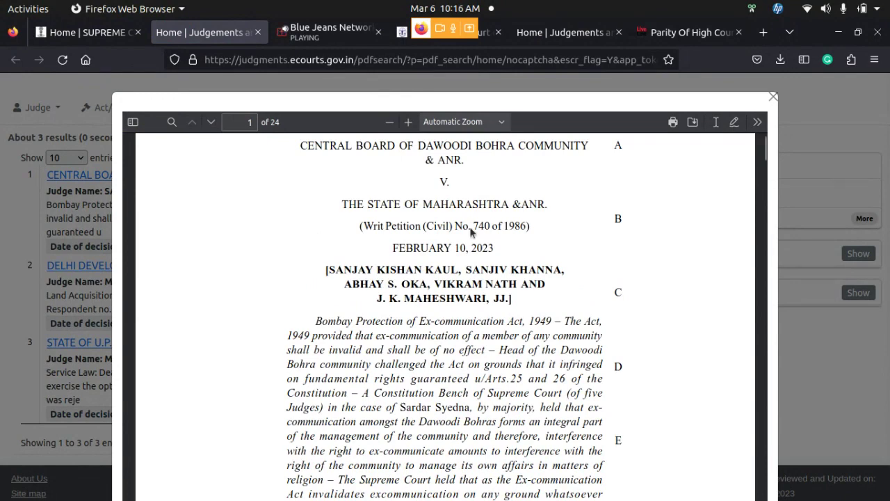
{"action": "left_click", "coordinate": [779, 99]}
{"action": "scroll", "coordinate": [448, 167], "scroll_direction": "up", "scroll_amount": 2}
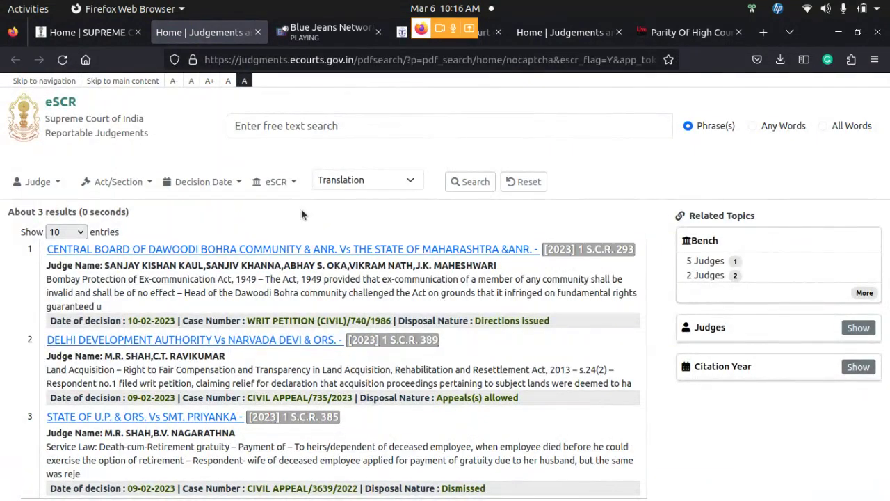
Clear the previous search and open the citation and case search fields
{"action": "left_click", "coordinate": [295, 185]}
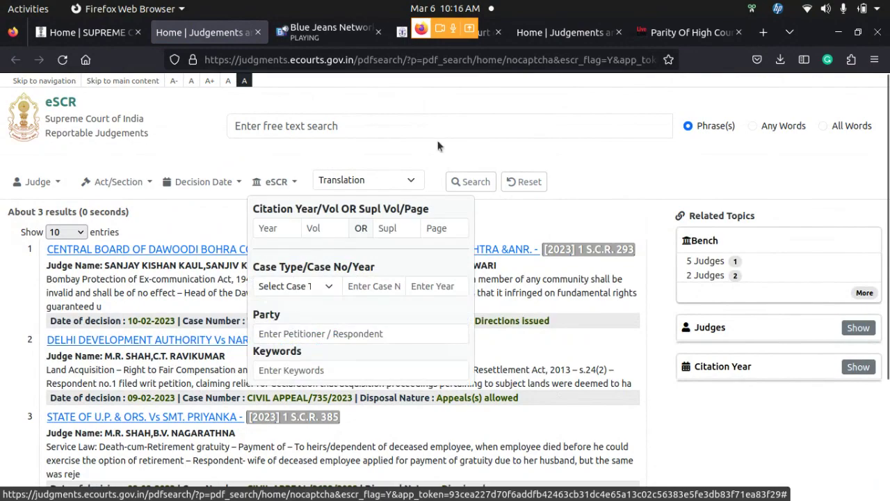
{"action": "left_click", "coordinate": [528, 185]}
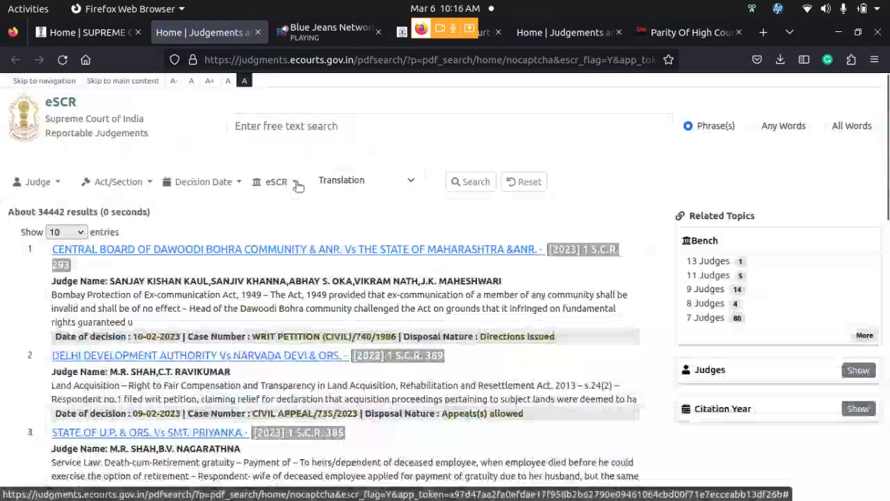
{"action": "left_click", "coordinate": [297, 182]}
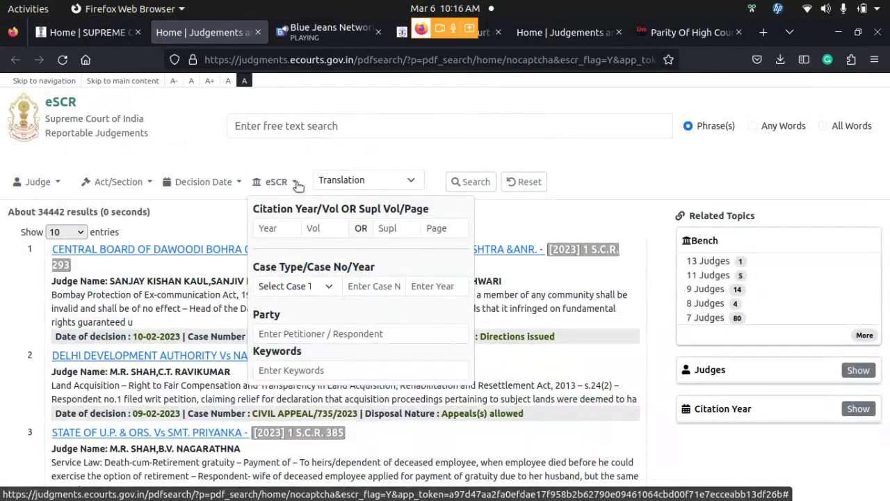
{"action": "left_click", "coordinate": [284, 226]}
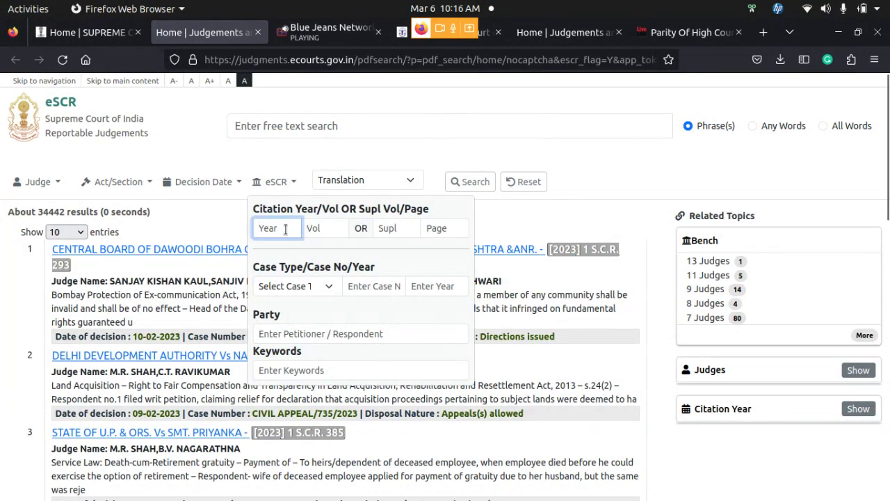
Search for WRIT PETITION (CIVIL) case 909 of 2016, which returns 0 results
{"action": "left_click", "coordinate": [327, 288]}
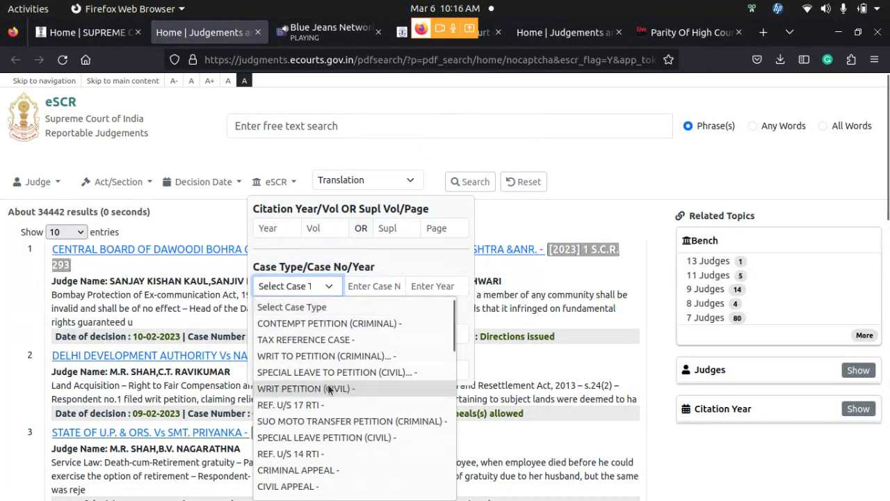
{"action": "left_click", "coordinate": [332, 389]}
{"action": "left_click", "coordinate": [373, 287]}
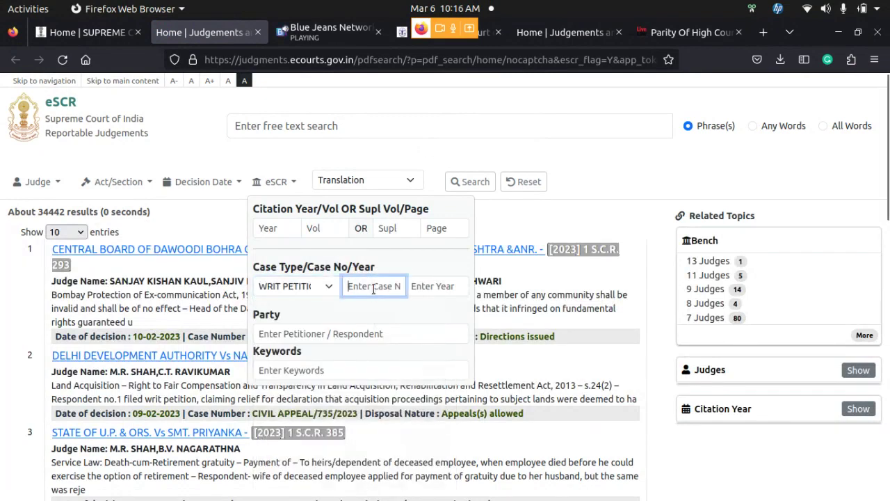
{"action": "type", "text": "909"}
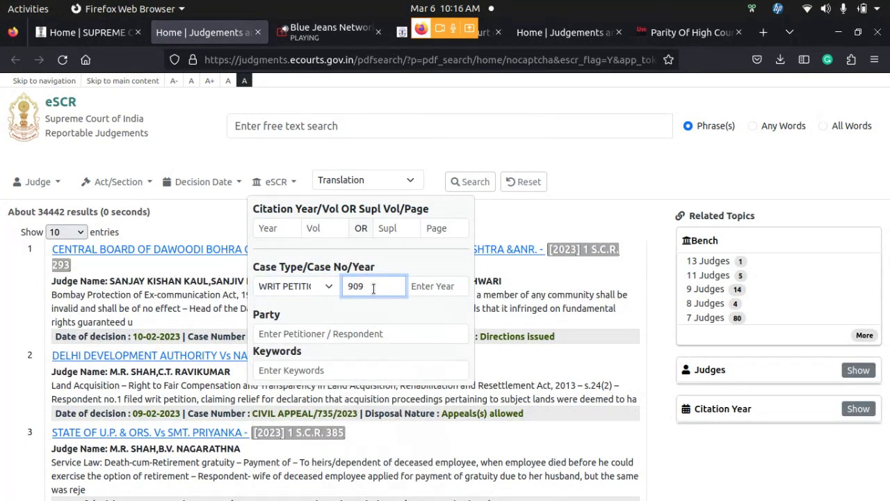
{"action": "left_click", "coordinate": [434, 286]}
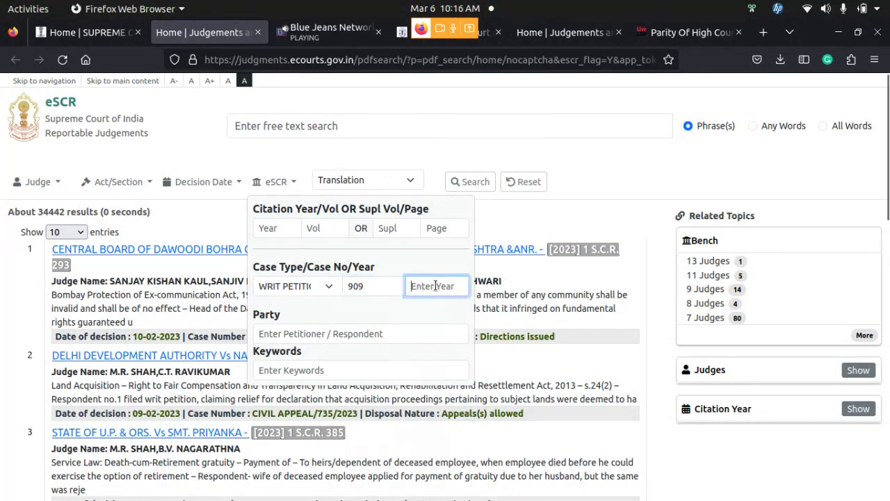
{"action": "type", "text": "2016"}
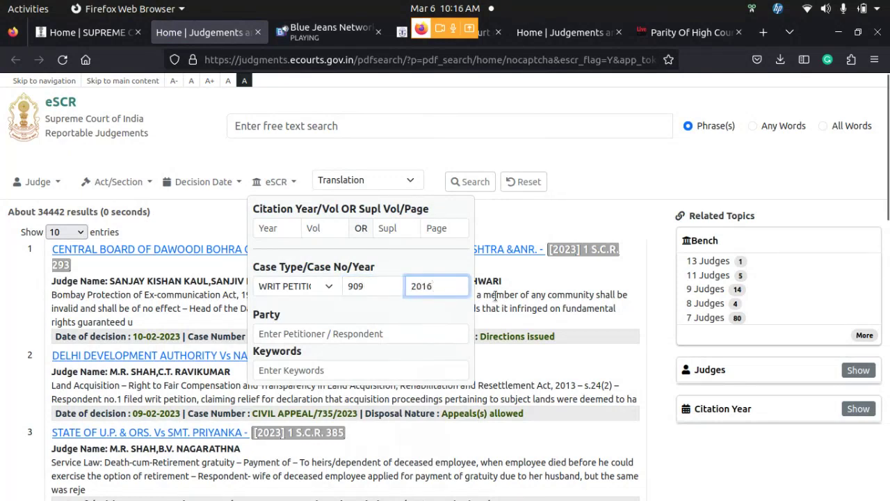
{"action": "left_click", "coordinate": [466, 181]}
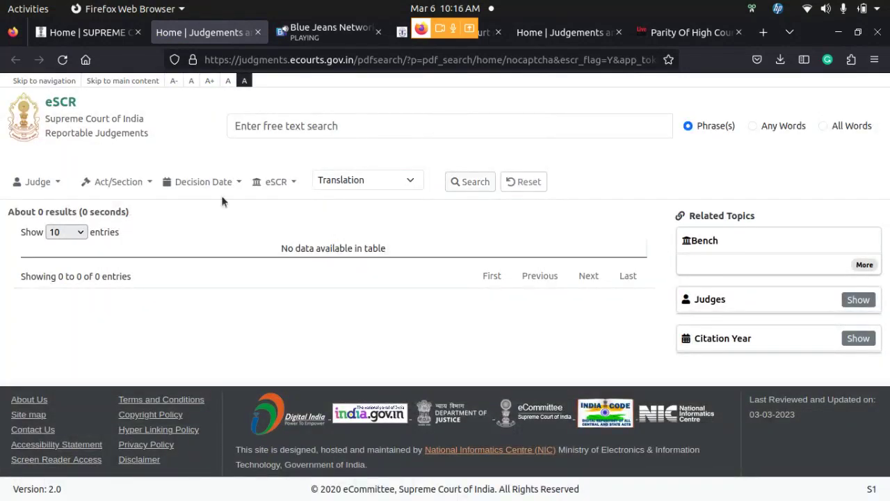
{"action": "left_click", "coordinate": [523, 183]}
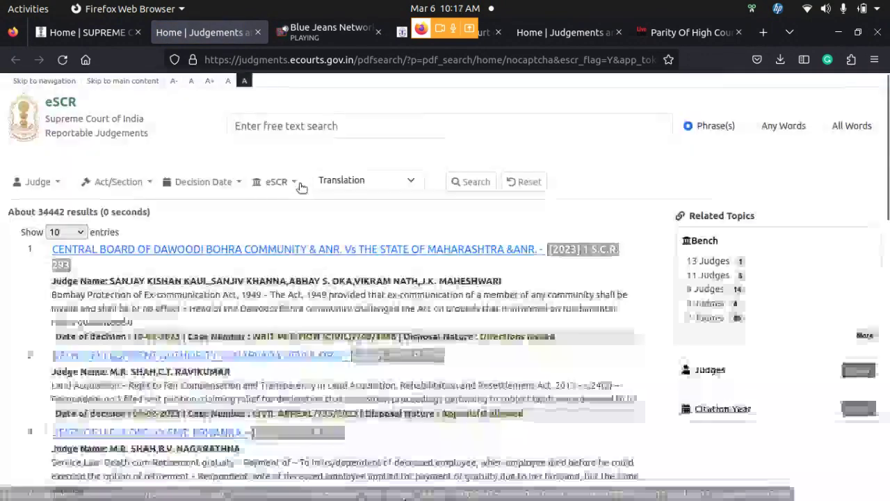
{"action": "left_click", "coordinate": [295, 182]}
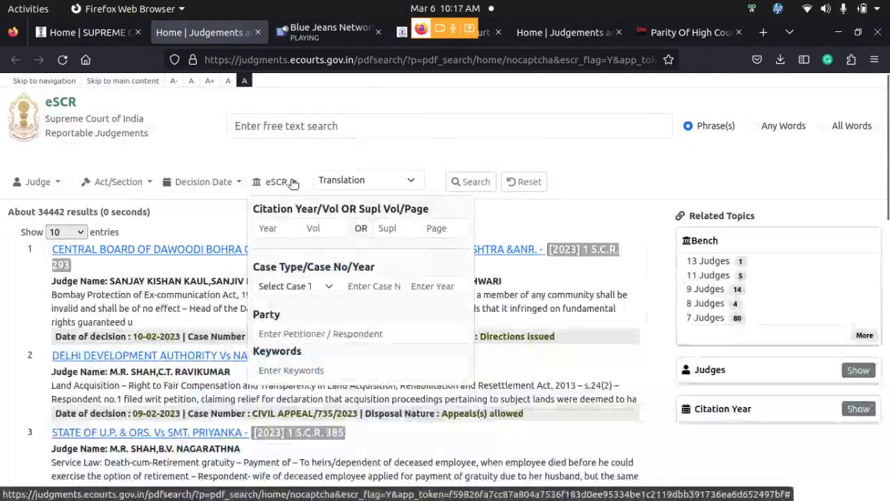
{"action": "left_click", "coordinate": [307, 287]}
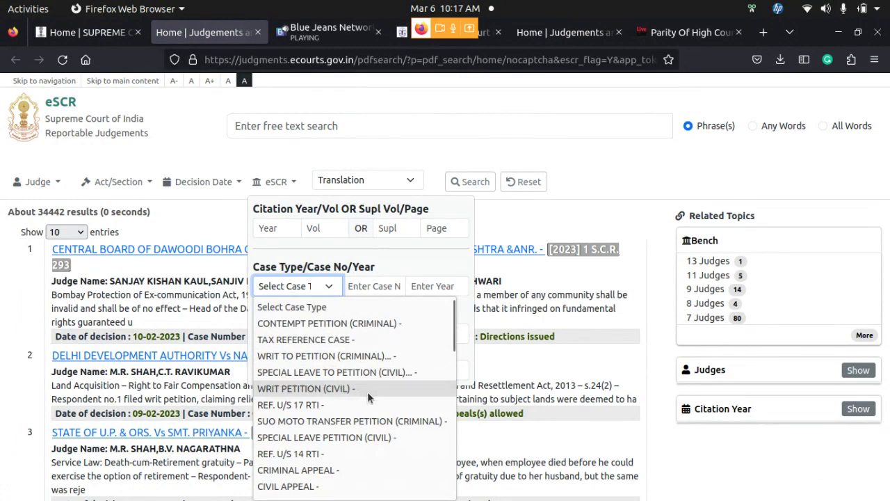
{"action": "left_click", "coordinate": [372, 390]}
{"action": "left_click", "coordinate": [375, 290]}
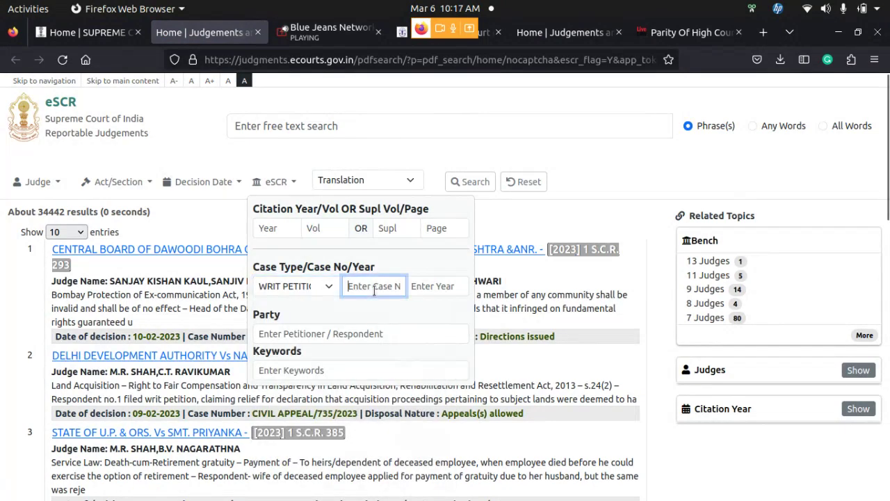
{"action": "type", "text": "909"}
{"action": "left_click", "coordinate": [442, 287]}
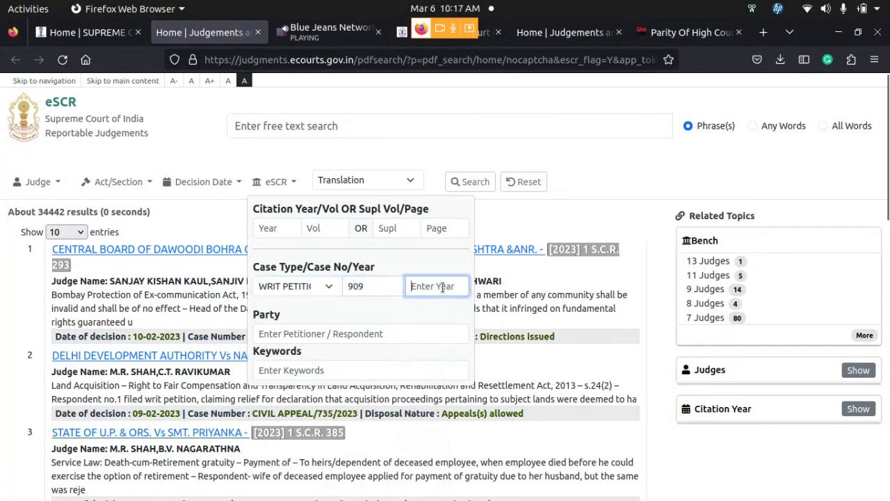
{"action": "type", "text": "2016"}
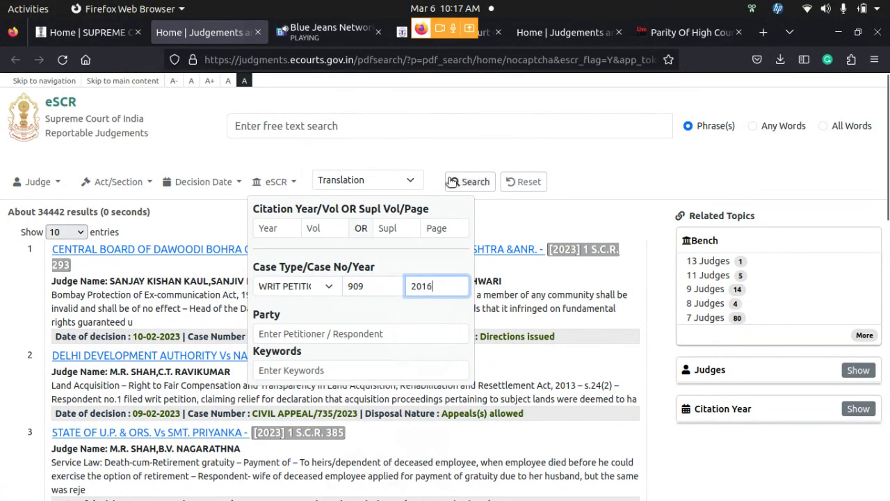
{"action": "left_click", "coordinate": [467, 181]}
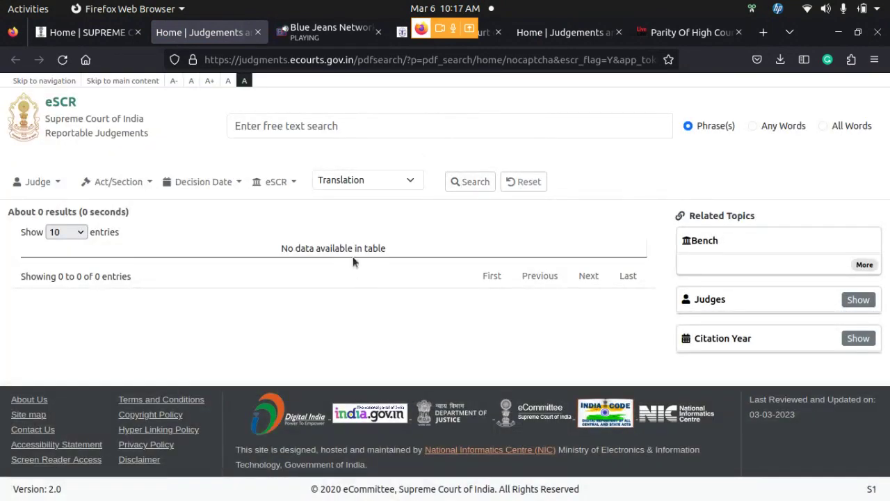
{"action": "left_click", "coordinate": [532, 181]}
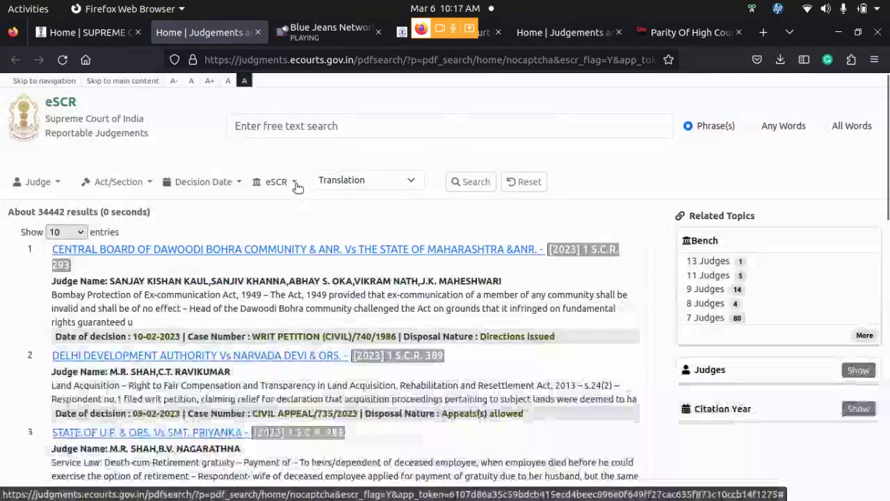
Leave case type unset and enter 'All India Judges Association' in the Party field
{"action": "left_click", "coordinate": [294, 183]}
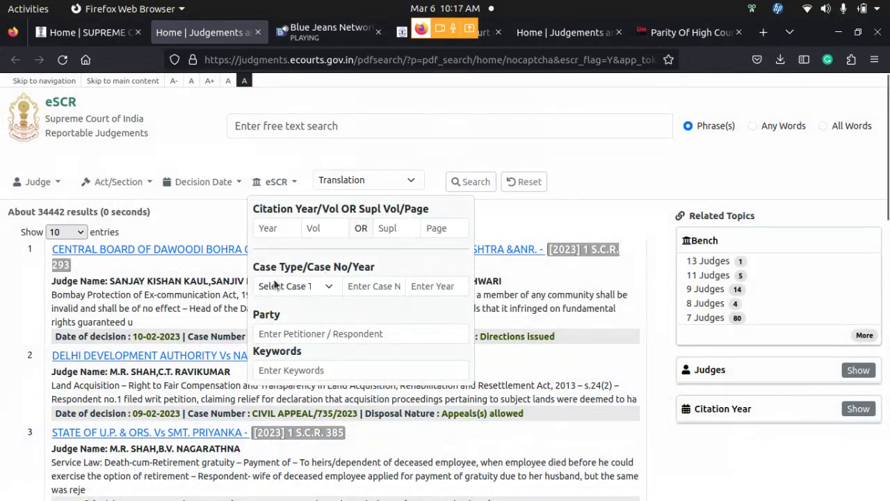
{"action": "left_click", "coordinate": [307, 287]}
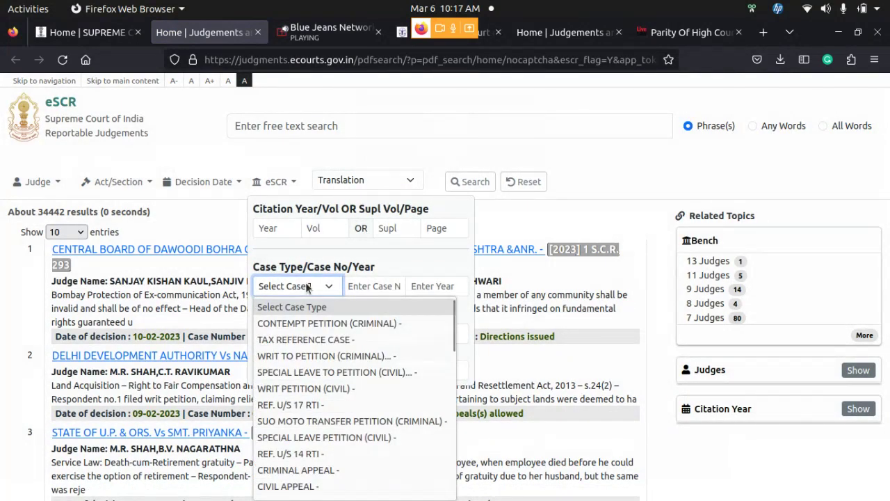
{"action": "scroll", "coordinate": [356, 392], "scroll_direction": "down", "scroll_amount": 3}
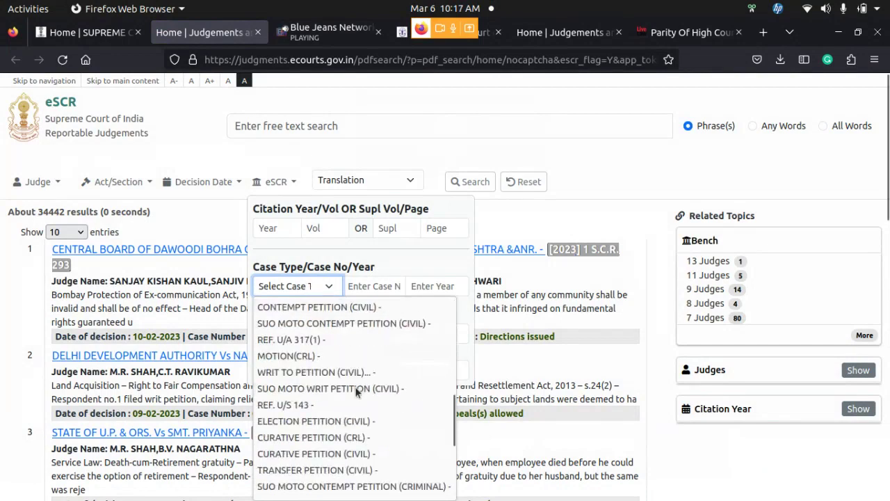
{"action": "scroll", "coordinate": [355, 392], "scroll_direction": "up", "scroll_amount": 3}
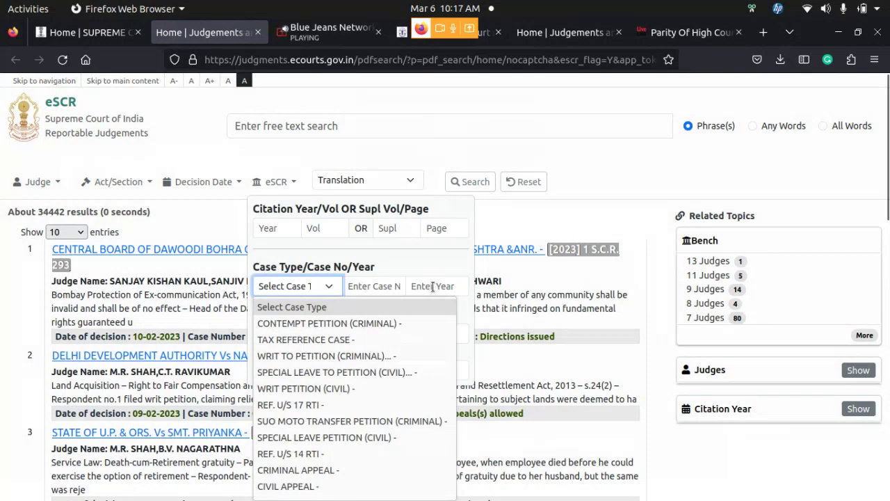
{"action": "left_click", "coordinate": [452, 256]}
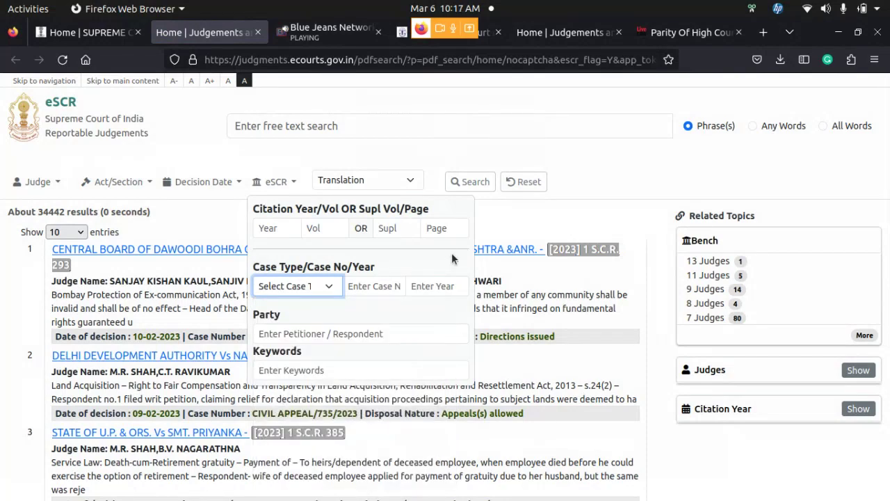
{"action": "left_click", "coordinate": [331, 335]}
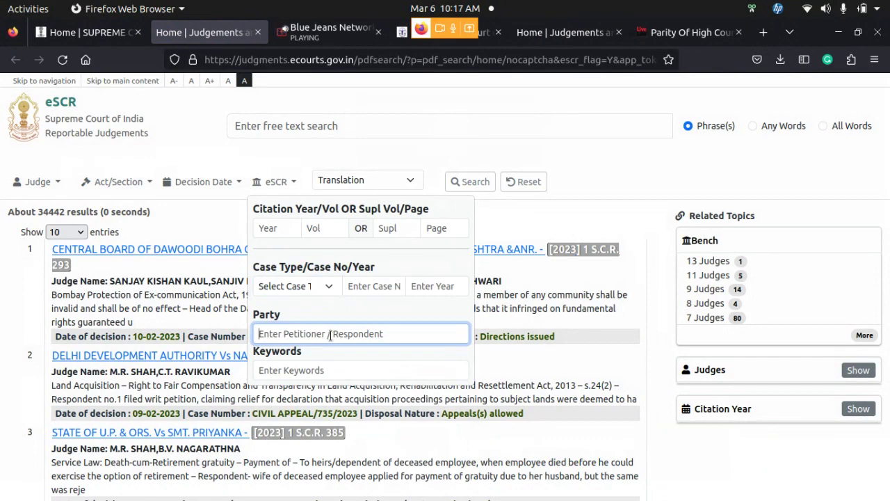
{"action": "type", "text": "All"}
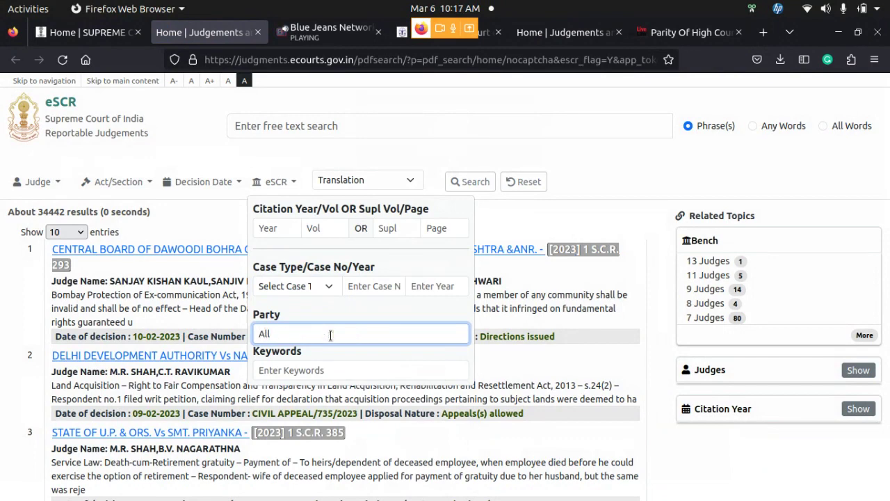
{"action": "type", "text": " India Judges Association"}
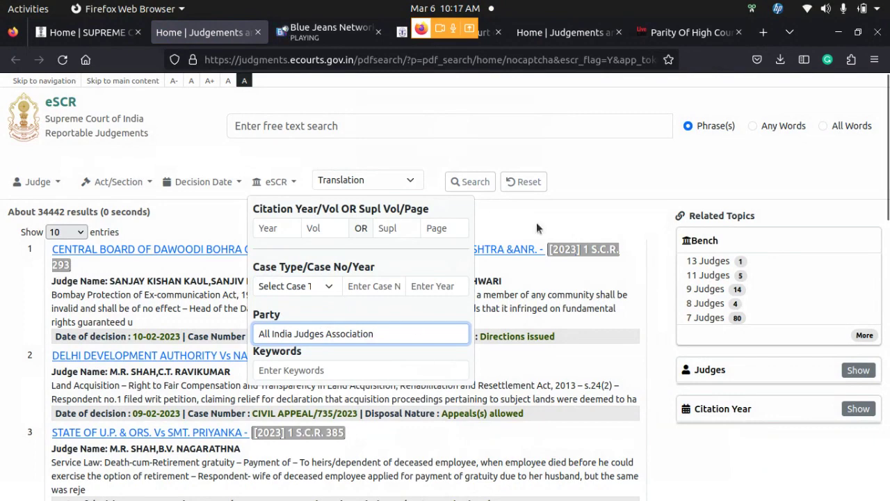
Search by party All India Judges Association and scroll through the 5 resulting judgments
{"action": "left_click", "coordinate": [472, 182]}
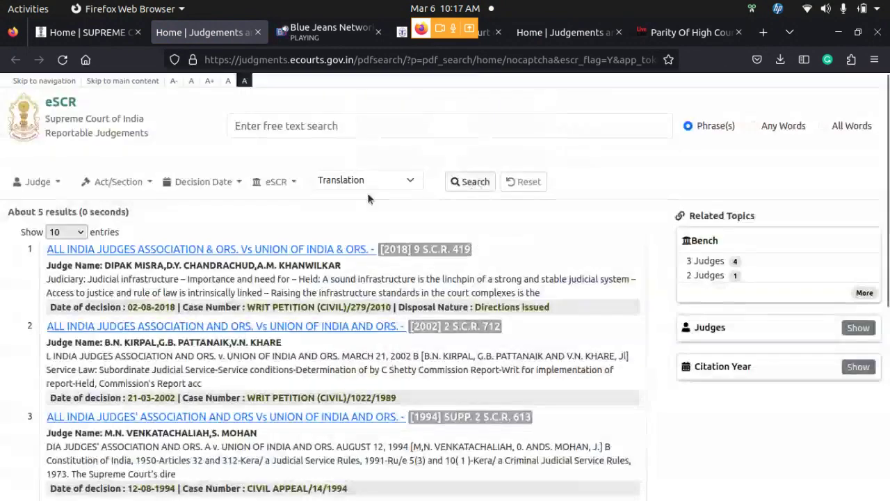
{"action": "scroll", "coordinate": [308, 225], "scroll_direction": "down", "scroll_amount": 5}
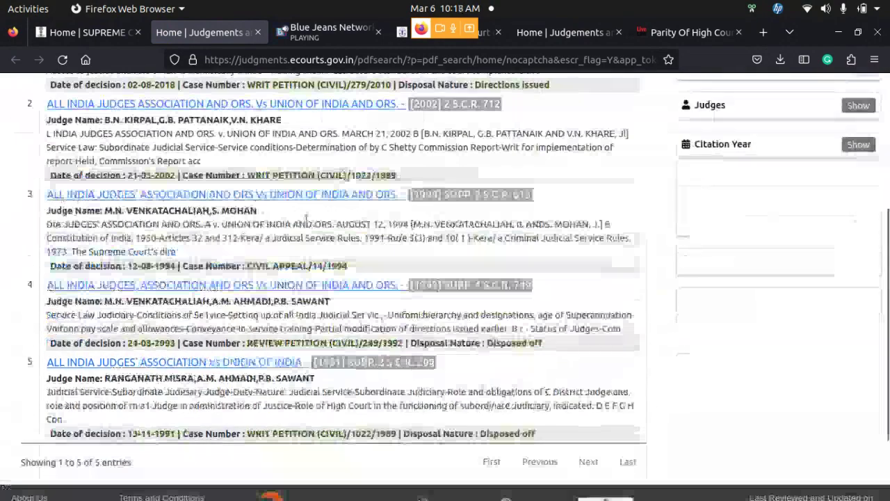
{"action": "scroll", "coordinate": [308, 224], "scroll_direction": "up", "scroll_amount": 5}
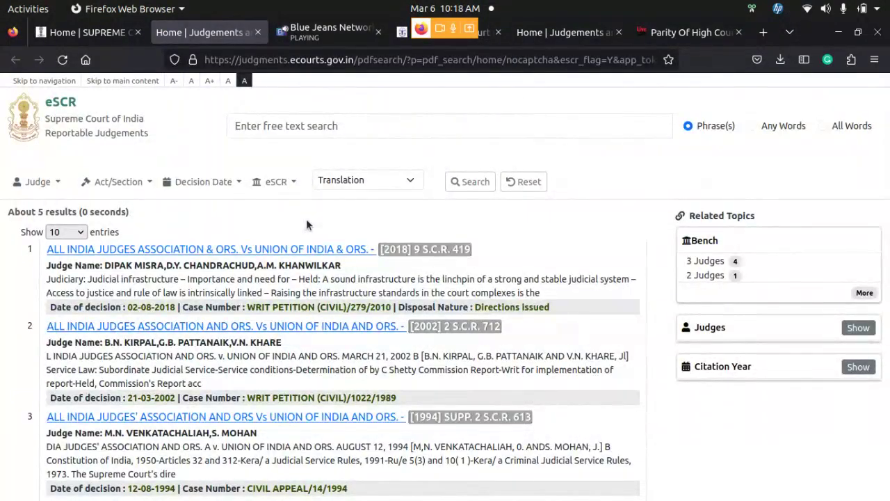
{"action": "scroll", "coordinate": [575, 273], "scroll_direction": "down", "scroll_amount": 3}
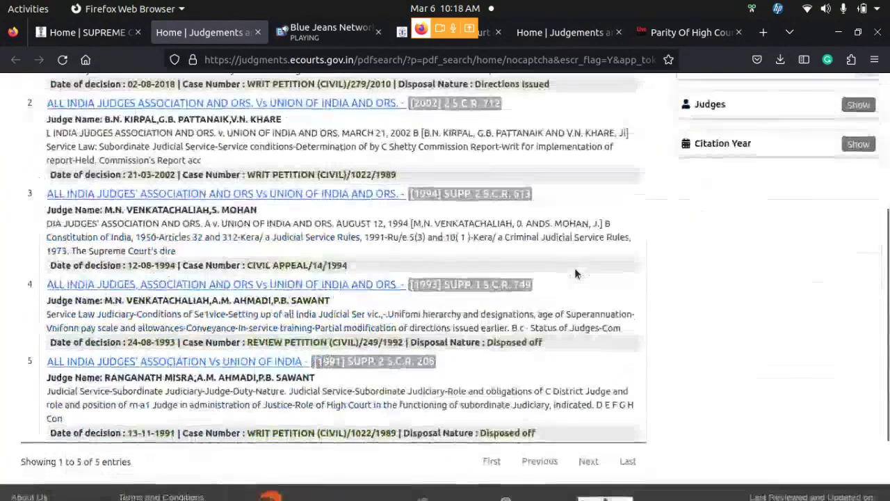
{"action": "scroll", "coordinate": [575, 273], "scroll_direction": "up", "scroll_amount": 3}
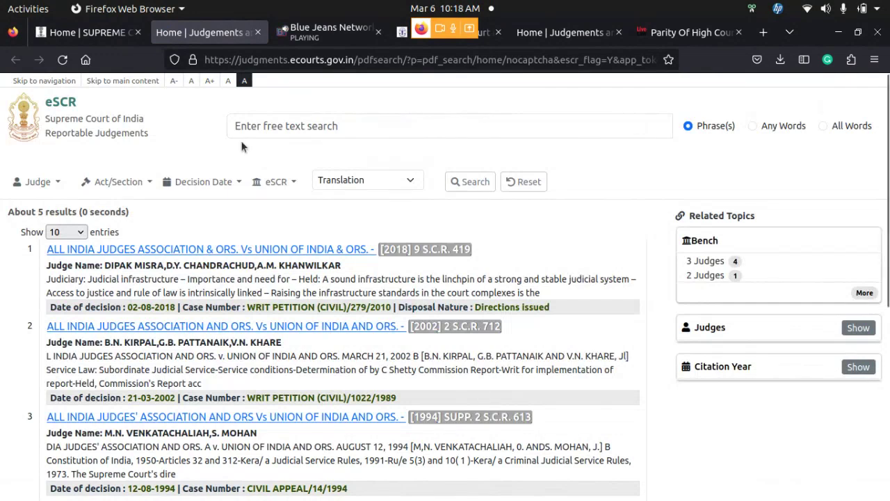
Glance at the Keywords filter, close it, and reveal the Judge Name field instead
{"action": "left_click", "coordinate": [295, 184]}
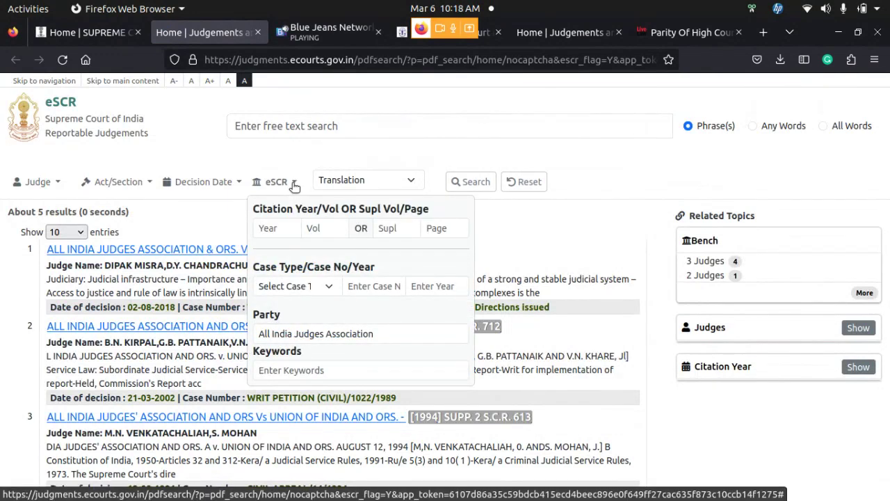
{"action": "left_click", "coordinate": [347, 370]}
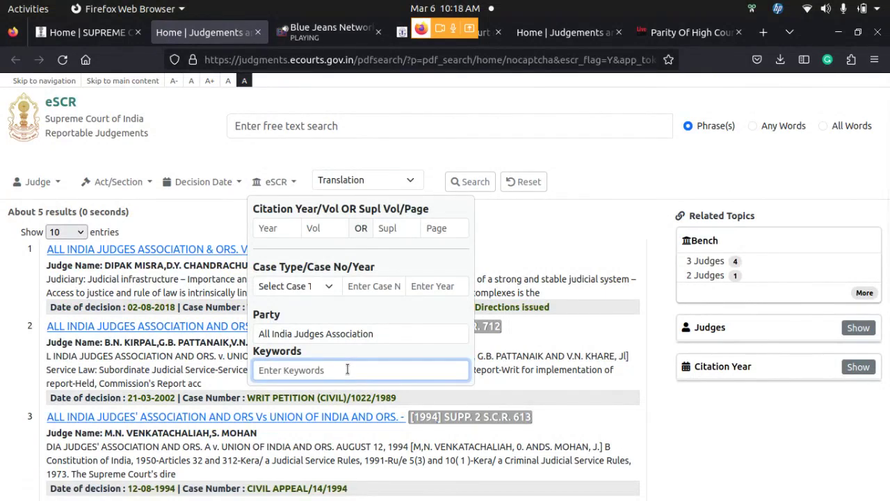
{"action": "left_click", "coordinate": [531, 237]}
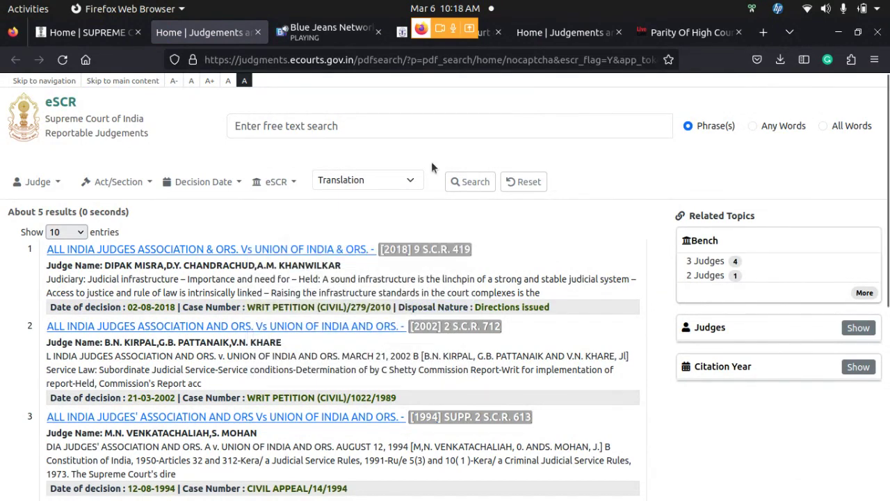
{"action": "left_click", "coordinate": [59, 183]}
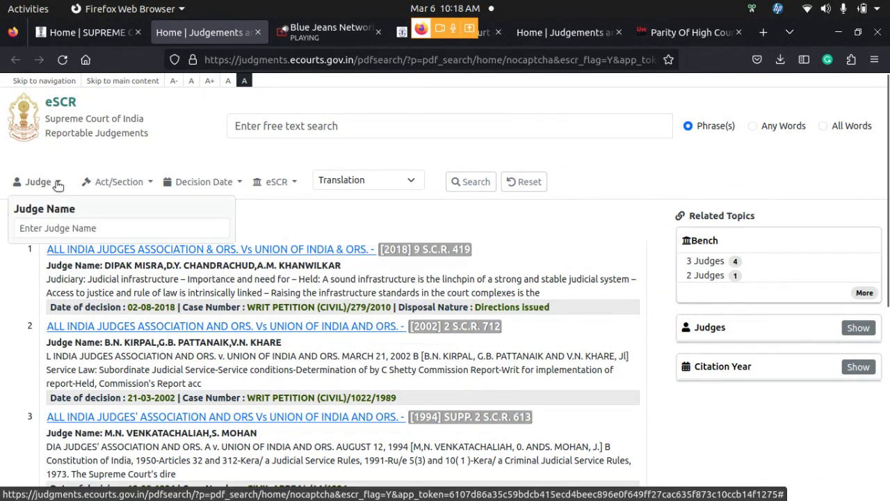
Leave the Judge Name field unused and bring up the Act and Section fields
{"action": "left_click", "coordinate": [77, 232]}
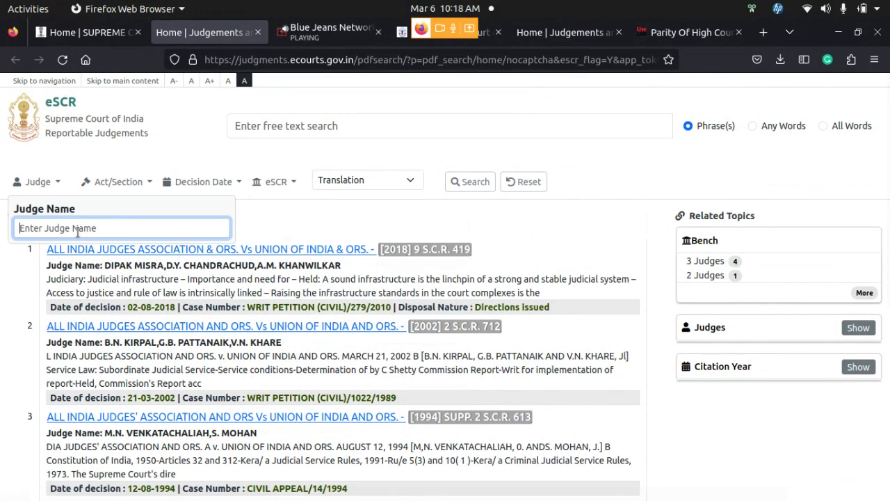
{"action": "left_click", "coordinate": [150, 183]}
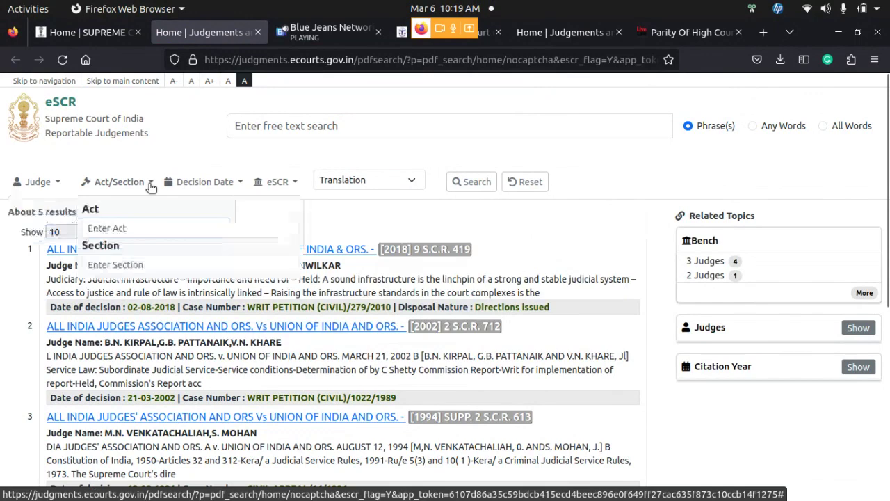
Type 'Nationa' in the Act field and choose National Legal Services Authority (Free and Competent Legal Services) Regulations
{"action": "left_click", "coordinate": [161, 227]}
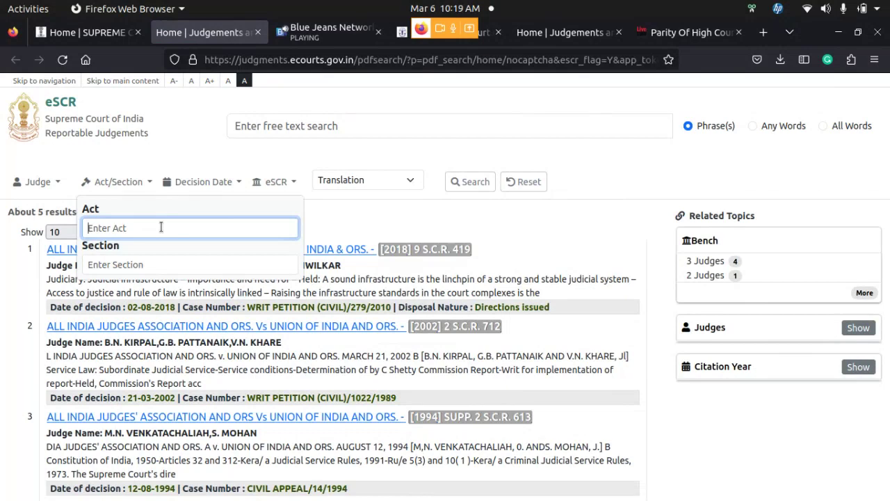
{"action": "type", "text": "Na"}
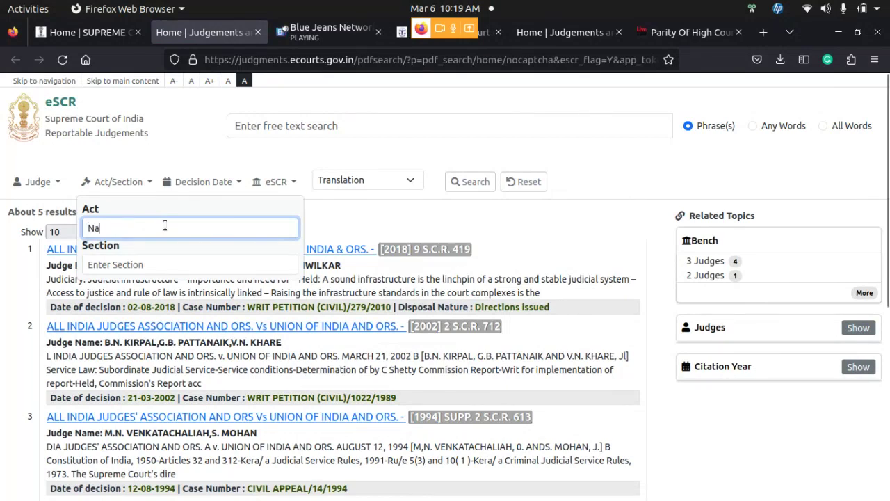
{"action": "type", "text": "t"}
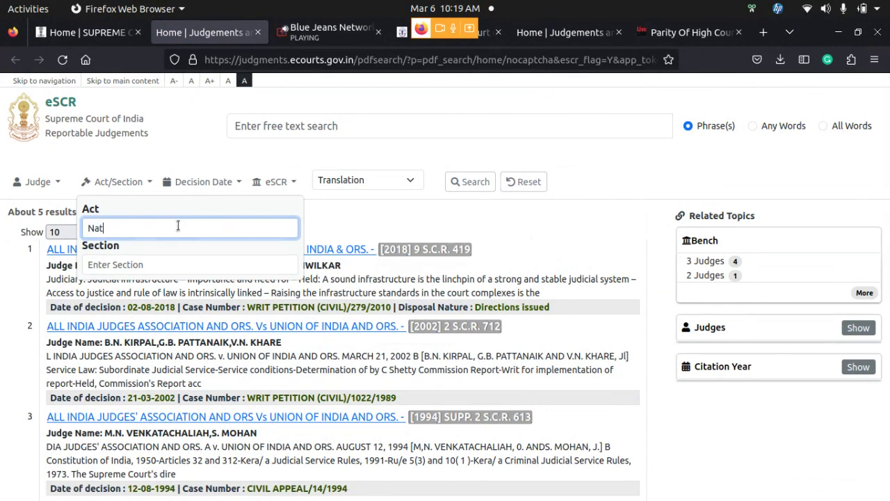
{"action": "type", "text": "io"}
{"action": "type", "text": "n"}
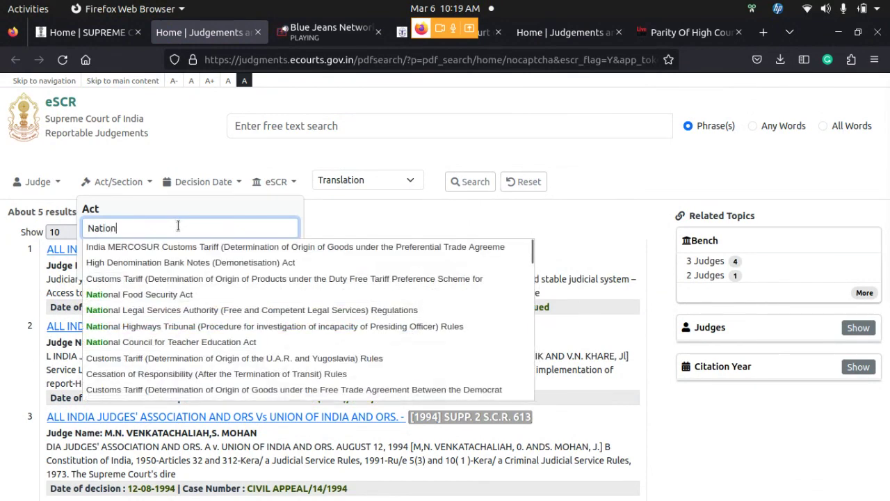
{"action": "type", "text": "a"}
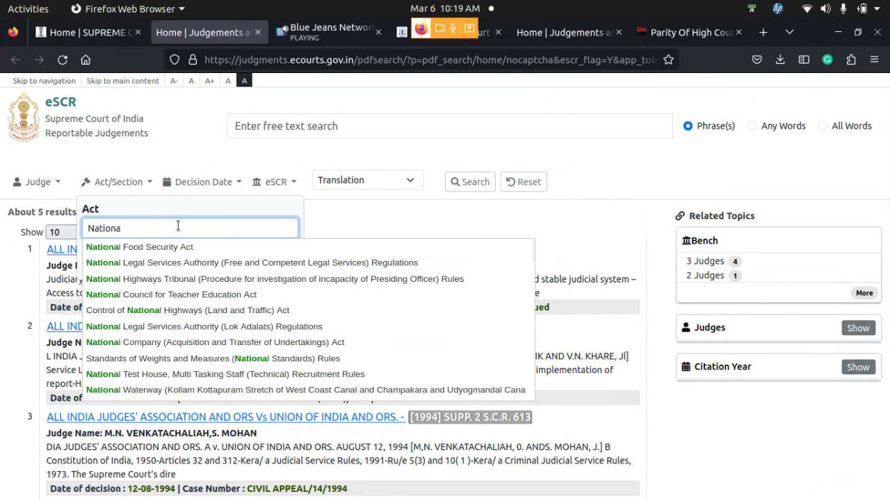
{"action": "left_click", "coordinate": [207, 262]}
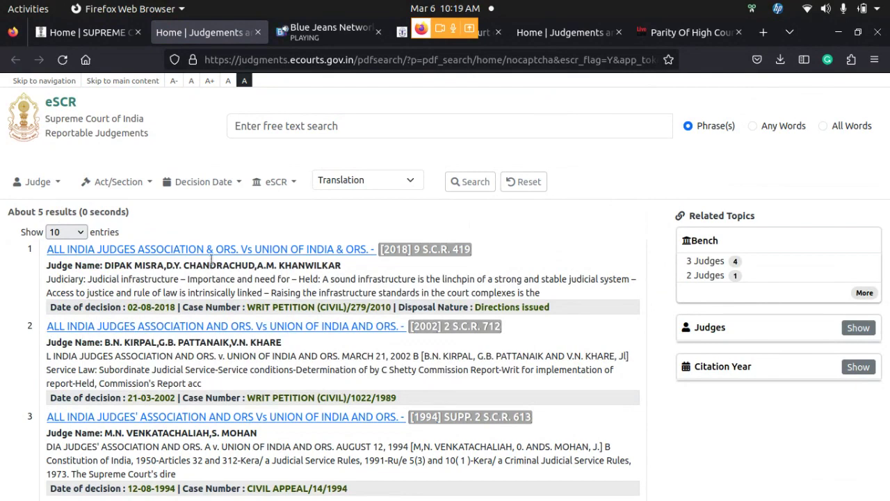
Search with the act filter, then with Section 19 added; both are rejected as invalid
{"action": "left_click", "coordinate": [466, 180]}
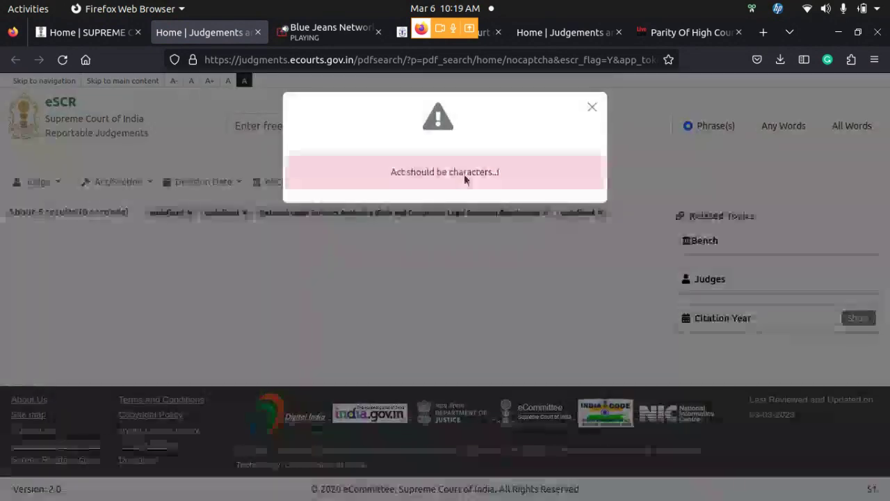
{"action": "left_click", "coordinate": [592, 109]}
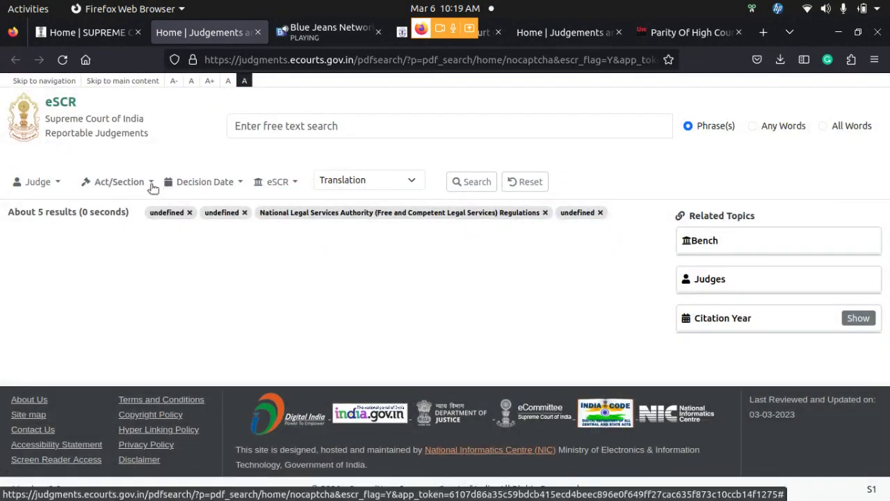
{"action": "left_click", "coordinate": [150, 185]}
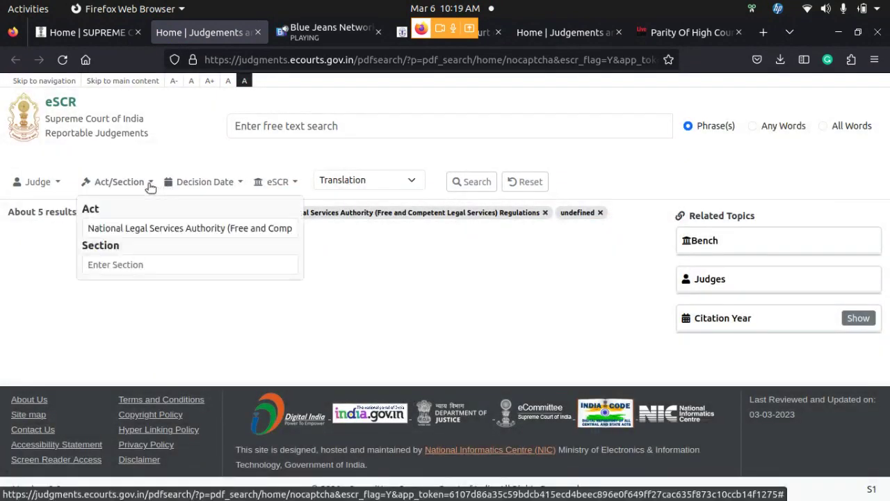
{"action": "left_click", "coordinate": [183, 228]}
{"action": "left_click", "coordinate": [186, 263]}
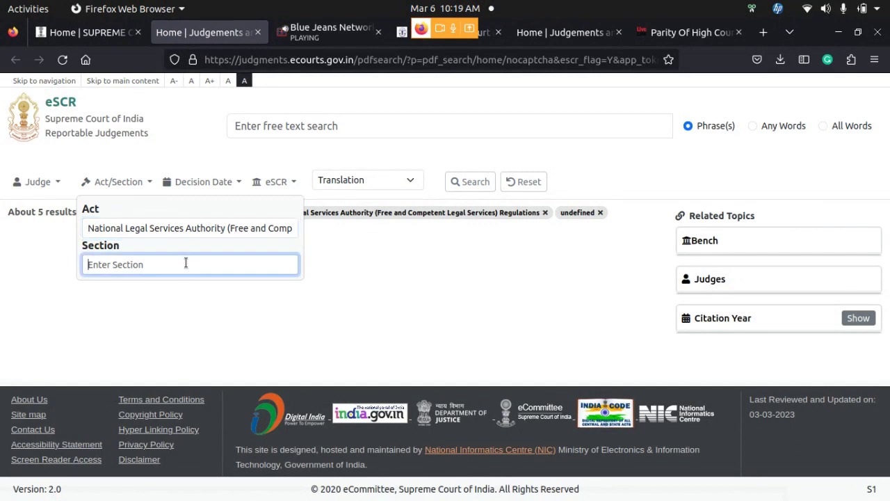
{"action": "type", "text": "19"}
{"action": "left_click", "coordinate": [477, 183]}
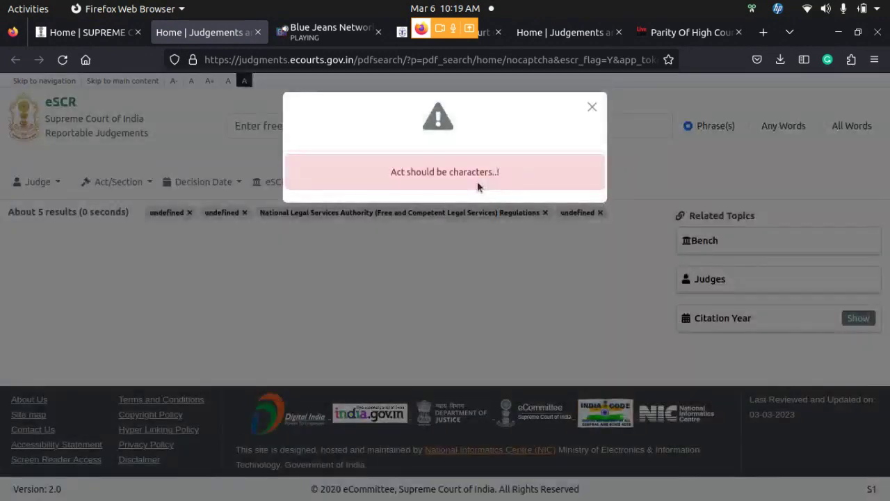
{"action": "left_click", "coordinate": [592, 107]}
Erase the act name and Section 19 from the Act/Section filter fields
{"action": "left_click", "coordinate": [150, 183]}
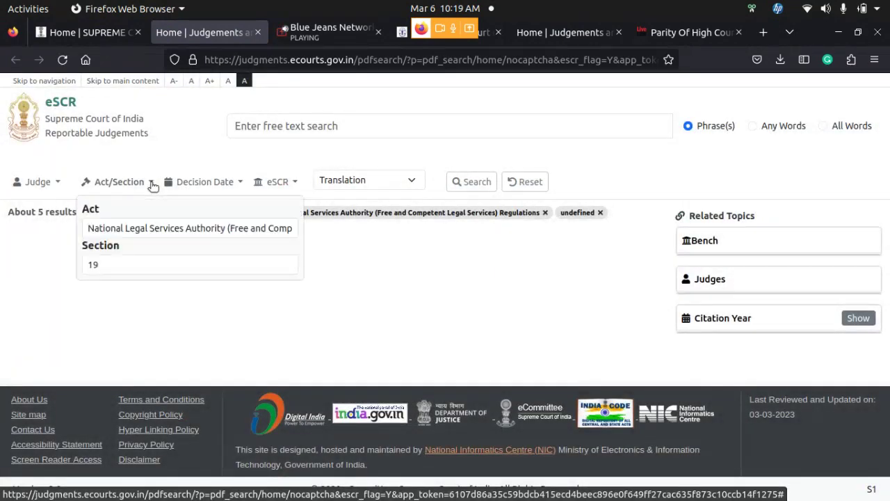
{"action": "left_click", "coordinate": [147, 186]}
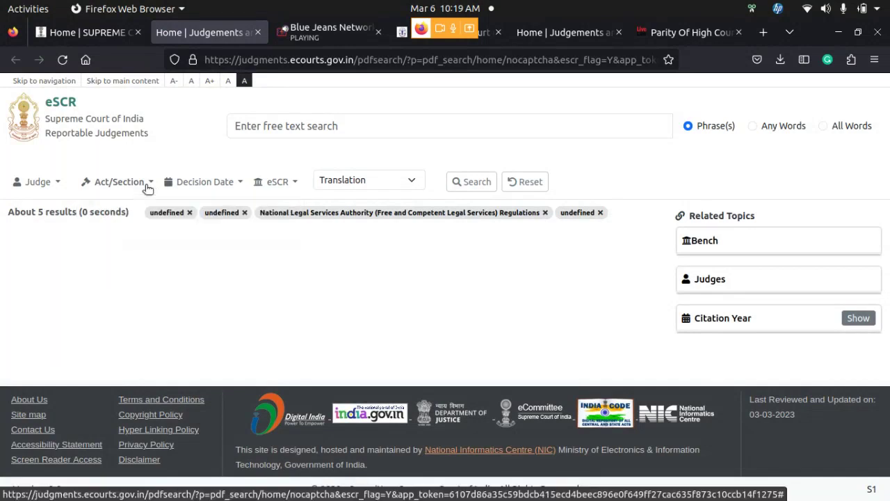
{"action": "left_click", "coordinate": [147, 187]}
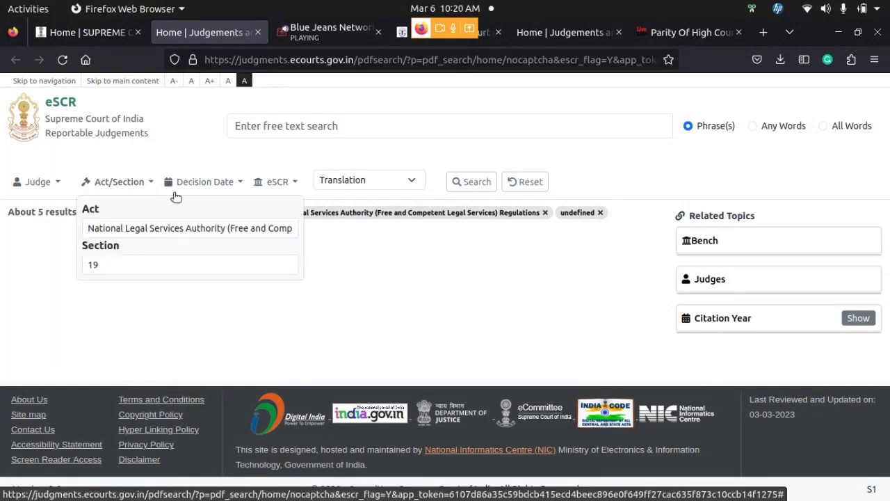
{"action": "left_click", "coordinate": [201, 227]}
{"action": "key", "text": "BackSpace"}
{"action": "key", "text": "BackSpace"}
{"action": "key", "text": "BackSpace"}
{"action": "key", "text": "BackSpace"}
{"action": "key", "text": "BackSpace"}
{"action": "key", "text": "BackSpace"}
{"action": "key", "text": "BackSpace"}
{"action": "key", "text": "BackSpace"}
{"action": "key", "text": "BackSpace"}
{"action": "key", "text": "BackSpace"}
{"action": "key", "text": "BackSpace"}
{"action": "key", "text": "BackSpace"}
{"action": "key", "text": "BackSpace"}
{"action": "key", "text": "BackSpace"}
{"action": "key", "text": "BackSpace"}
{"action": "key", "text": "BackSpace"}
{"action": "key", "text": "BackSpace"}
{"action": "key", "text": "BackSpace"}
{"action": "key", "text": "BackSpace"}
{"action": "key", "text": "BackSpace"}
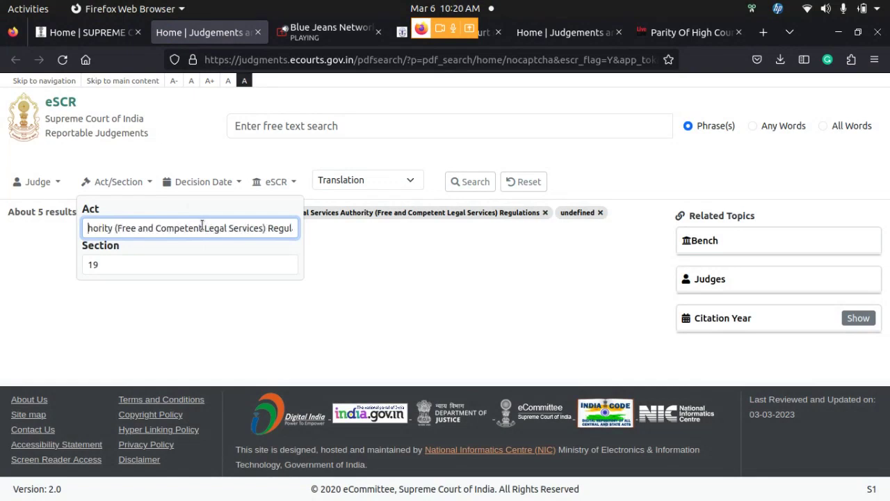
{"action": "key", "text": "Delete"}
{"action": "key", "text": "Delete"}
{"action": "key", "text": "Delete"}
{"action": "key", "text": "Delete"}
{"action": "key", "text": "Delete"}
{"action": "key", "text": "Delete"}
{"action": "key", "text": "Delete"}
{"action": "key", "text": "Delete"}
{"action": "key", "text": "Delete"}
{"action": "key", "text": "Delete"}
{"action": "key", "text": "Delete"}
{"action": "key", "text": "Delete"}
{"action": "key", "text": "Delete"}
{"action": "key", "text": "Delete"}
{"action": "key", "text": "Delete"}
{"action": "key", "text": "Delete"}
{"action": "key", "text": "Delete"}
{"action": "key", "text": "Delete"}
{"action": "key", "text": "Delete"}
{"action": "key", "text": "Delete"}
{"action": "key", "text": "Delete"}
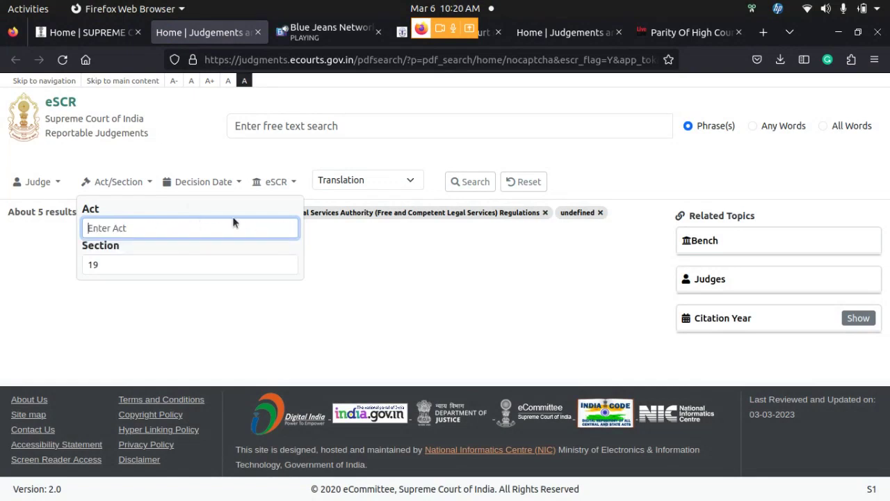
{"action": "left_click", "coordinate": [195, 261]}
{"action": "key", "text": "BackSpace"}
{"action": "key", "text": "BackSpace"}
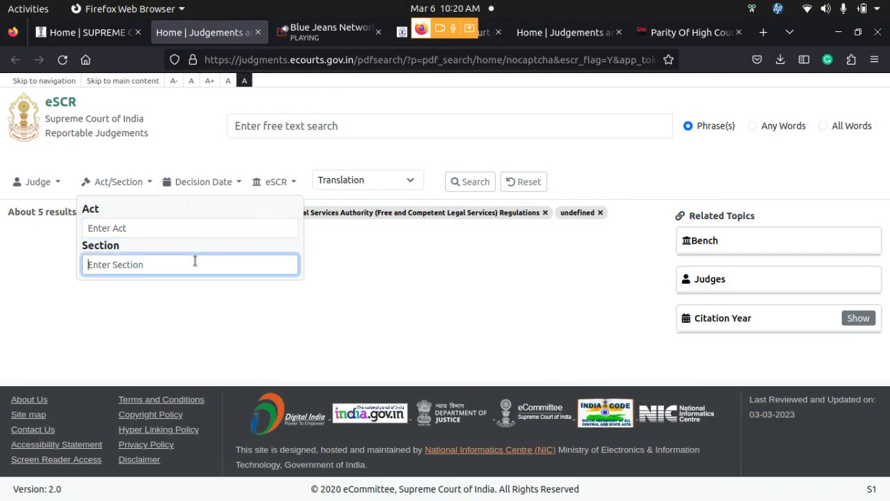
{"action": "left_click", "coordinate": [171, 153]}
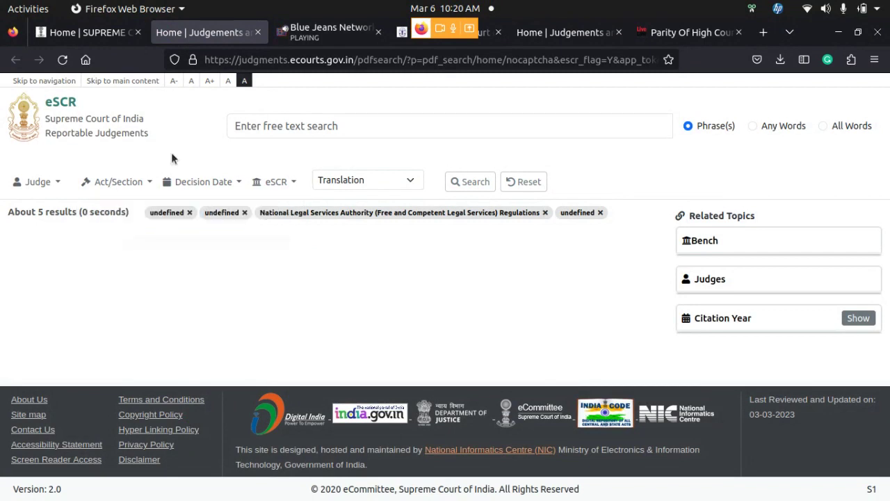
{"action": "left_click", "coordinate": [148, 186]}
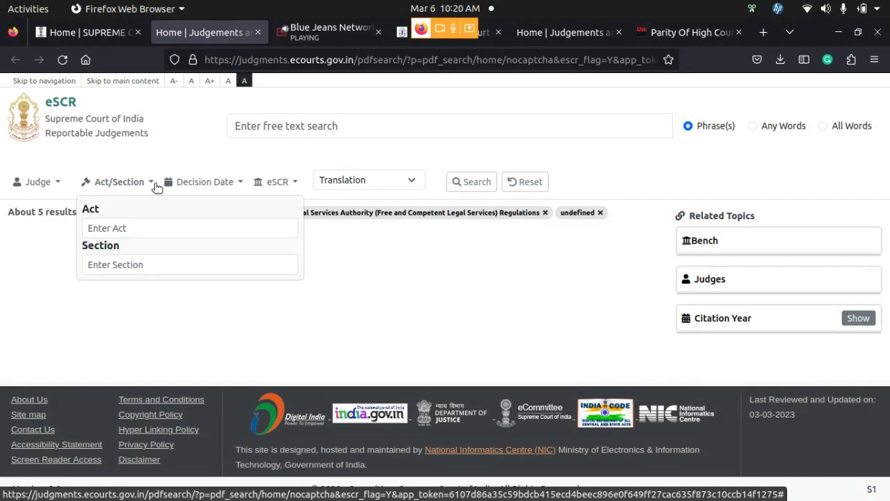
{"action": "left_click", "coordinate": [224, 181]}
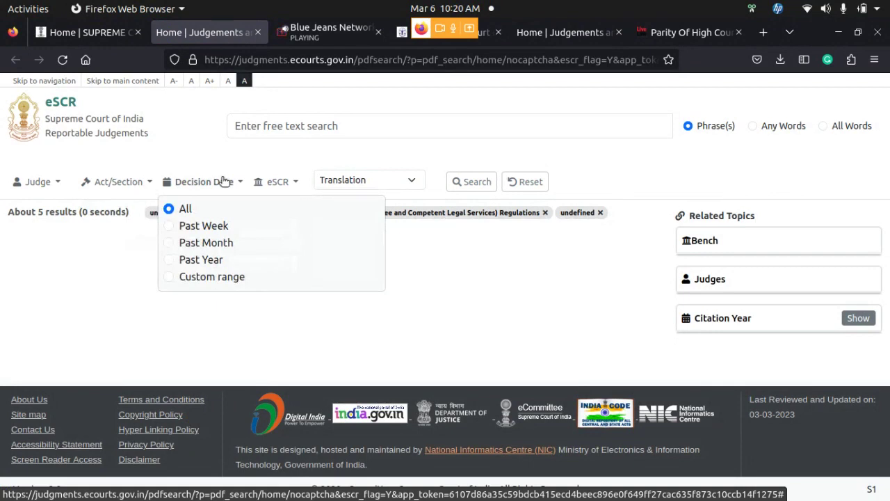
{"action": "left_click", "coordinate": [297, 182]}
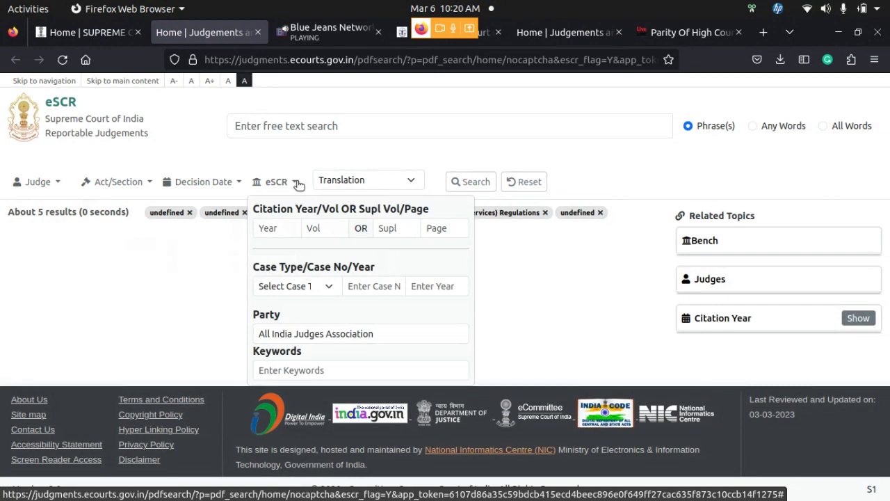
{"action": "left_click", "coordinate": [486, 232]}
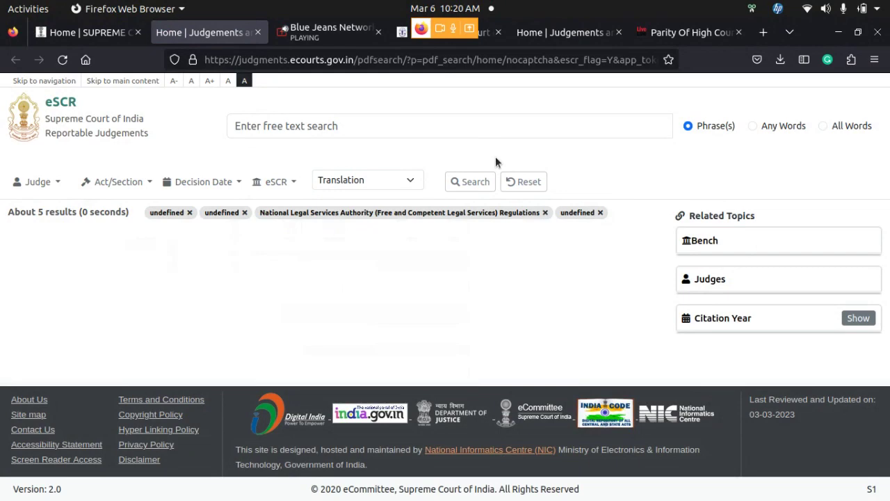
{"action": "left_click", "coordinate": [512, 183]}
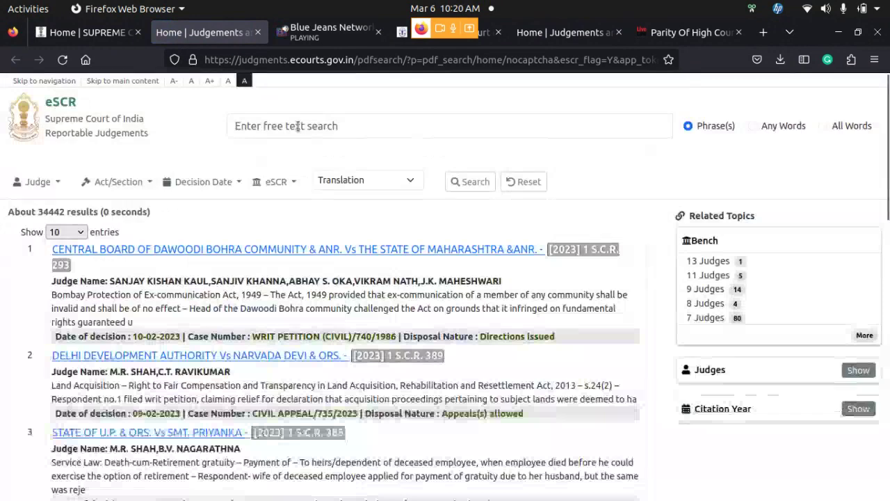
{"action": "left_click", "coordinate": [298, 126]}
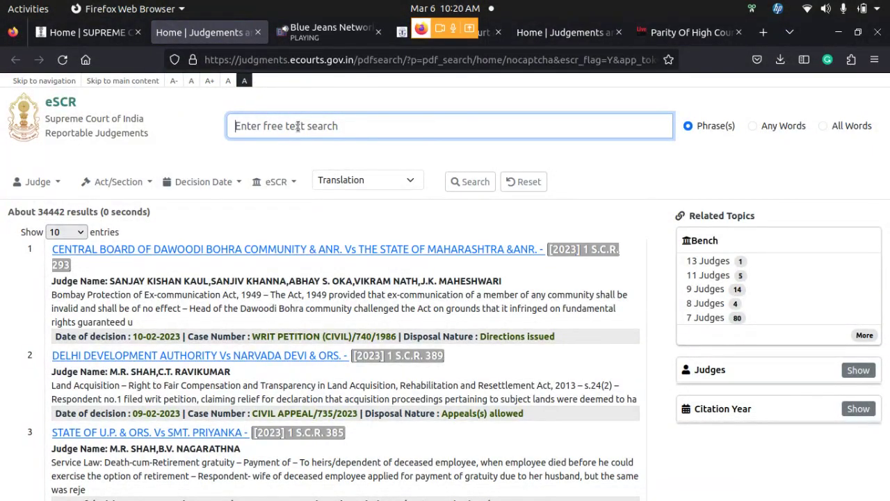
{"action": "left_click", "coordinate": [752, 126]}
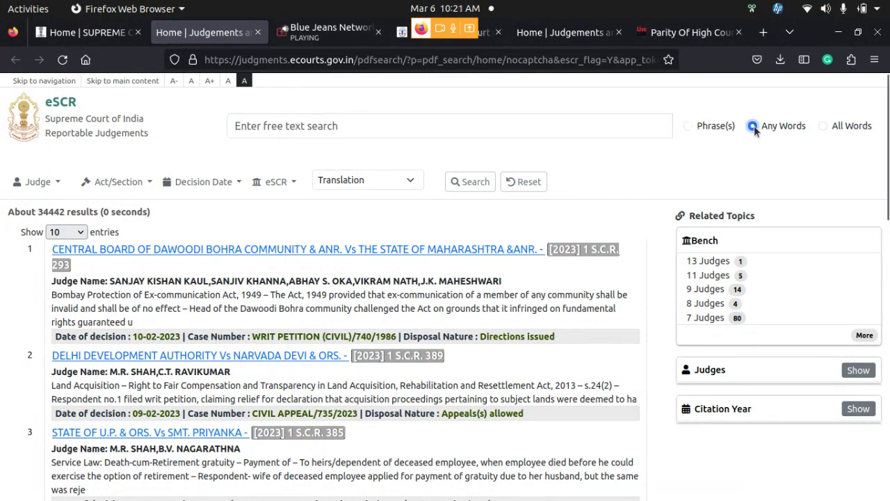
{"action": "left_click", "coordinate": [824, 125]}
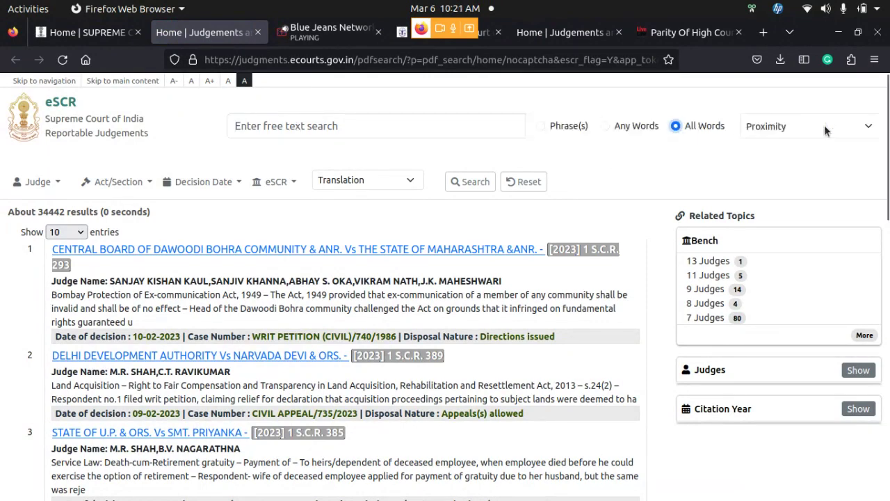
{"action": "left_click", "coordinate": [606, 127]}
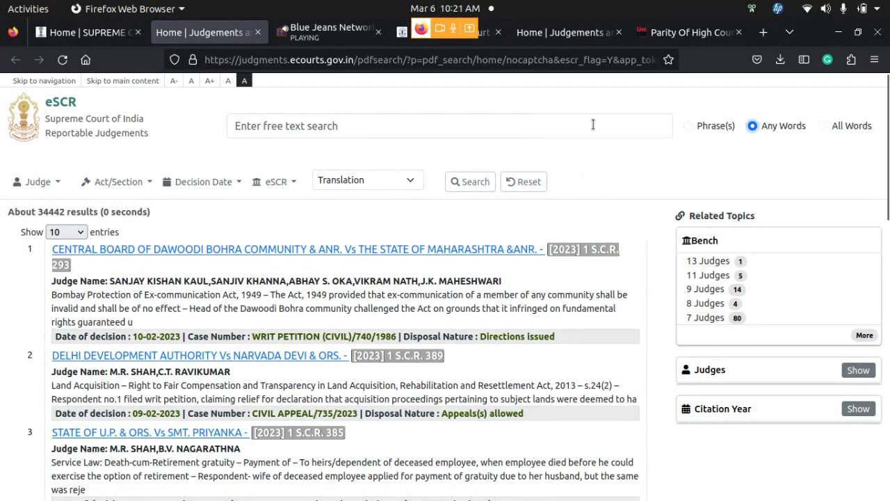
{"action": "left_click", "coordinate": [688, 128]}
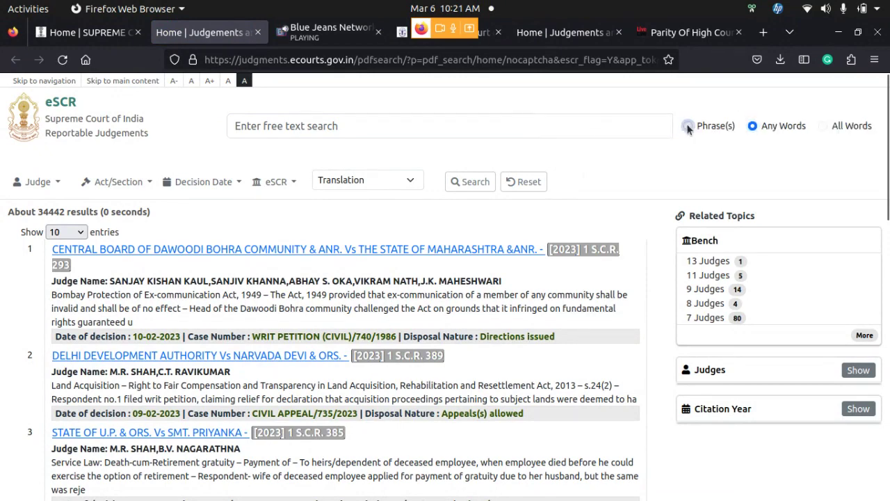
{"action": "left_click", "coordinate": [419, 128]}
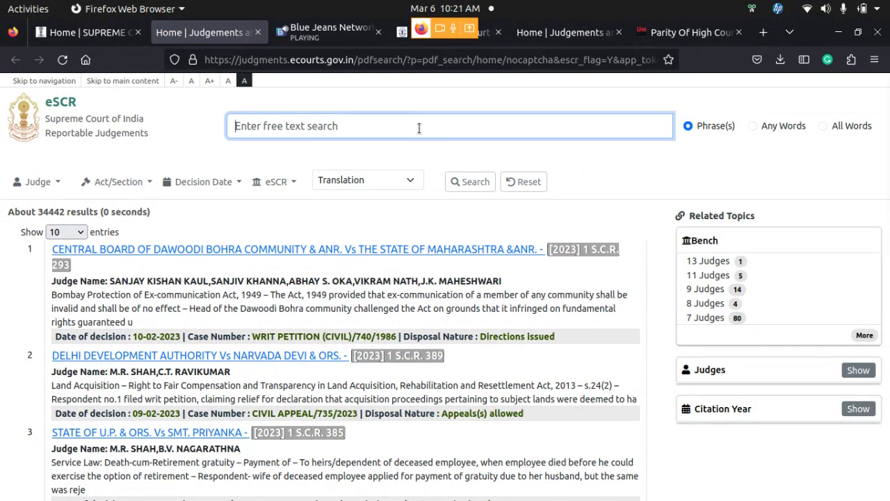
Run a phrase search for 'constitutional rights' from the autocomplete, returning about 268 judgments
{"action": "type", "text": "Cons"}
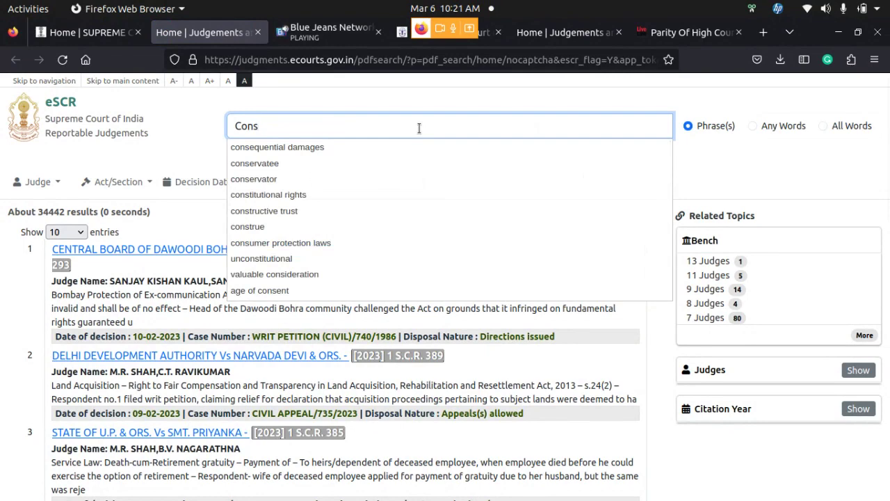
{"action": "left_click", "coordinate": [358, 197]}
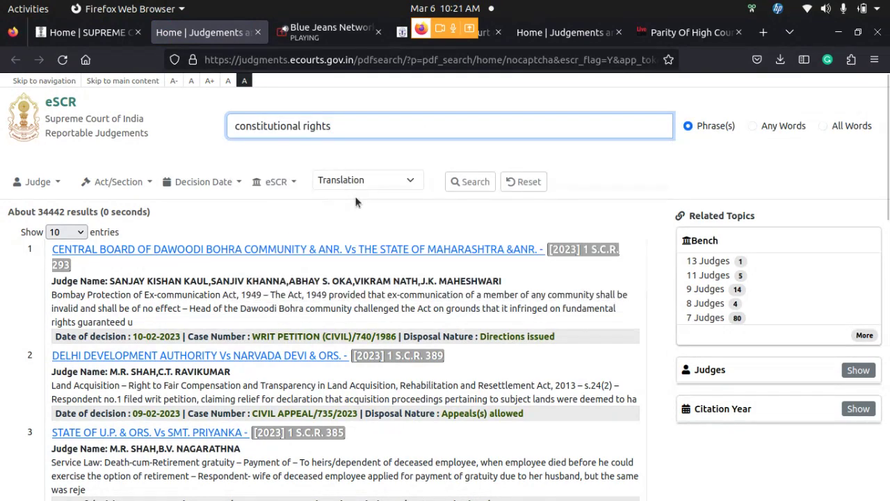
{"action": "left_click", "coordinate": [465, 187]}
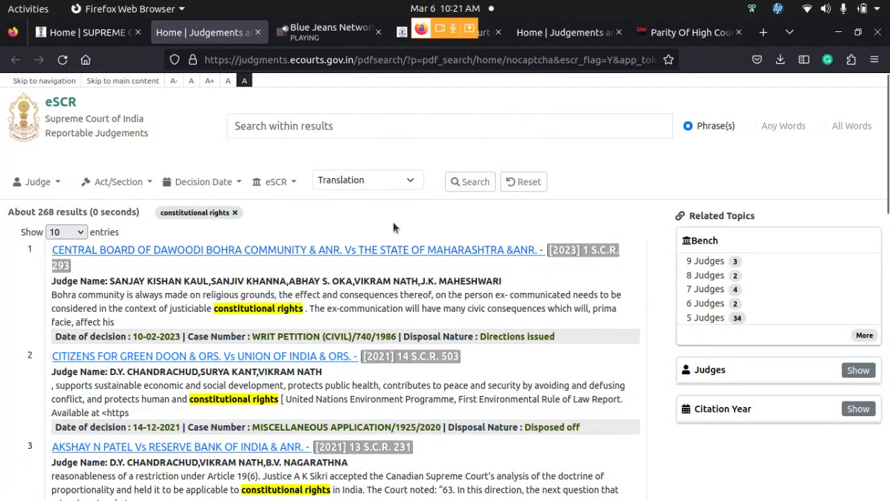
{"action": "left_click", "coordinate": [339, 125]}
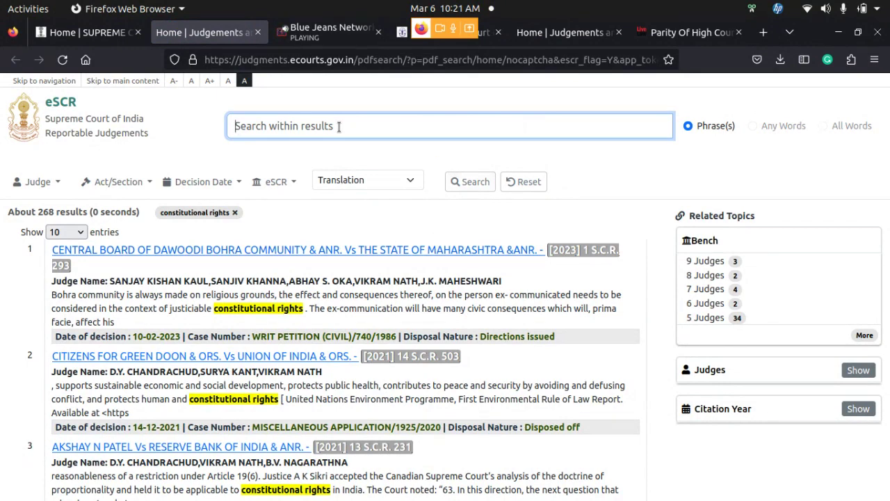
Search within results for 'rights of disabled', leaving only Rajive Raturi vs Union of India (2017)
{"action": "type", "text": "w"}
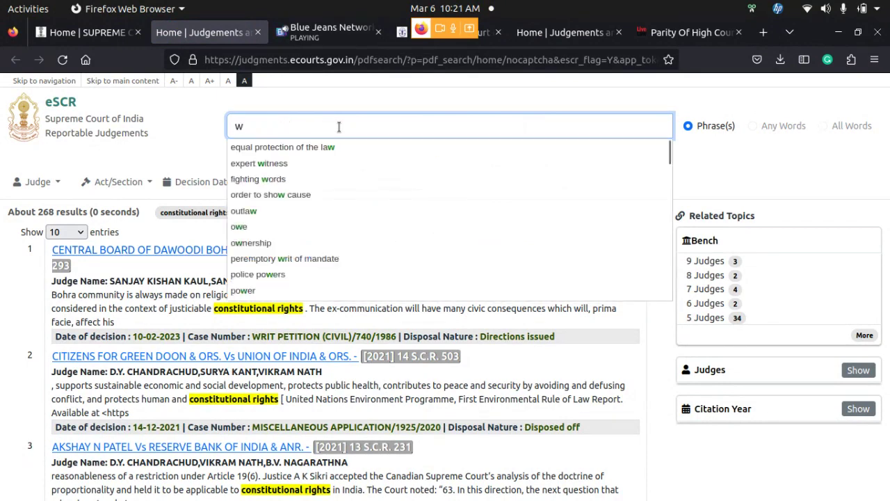
{"action": "key", "text": "BackSpace"}
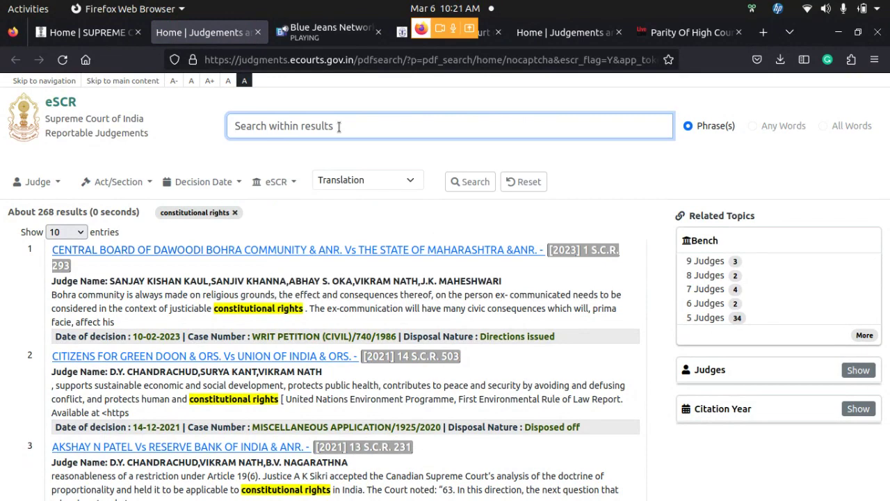
{"action": "type", "text": "i"}
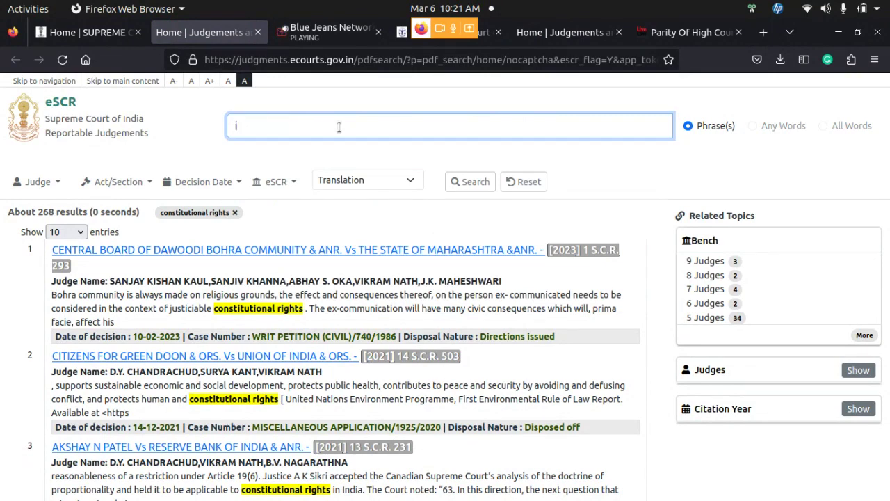
{"action": "key", "text": "BackSpace"}
{"action": "type", "text": "rights of d"}
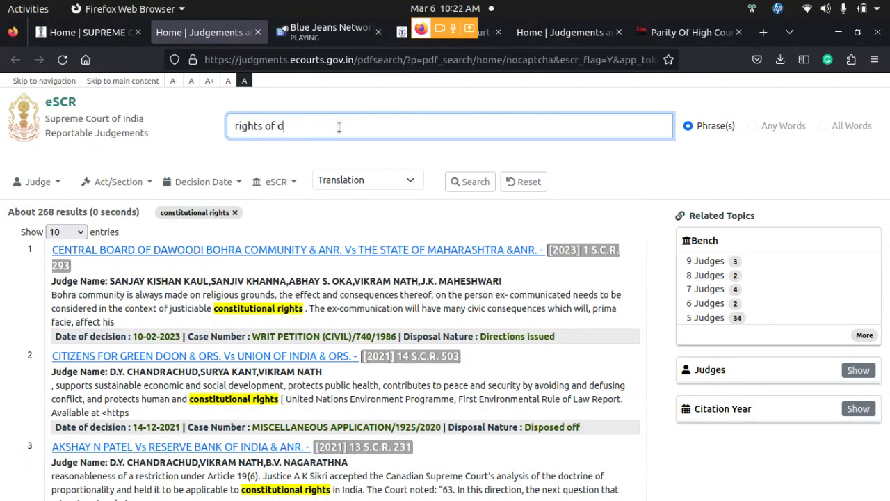
{"action": "type", "text": "isabled"}
{"action": "left_click", "coordinate": [469, 179]}
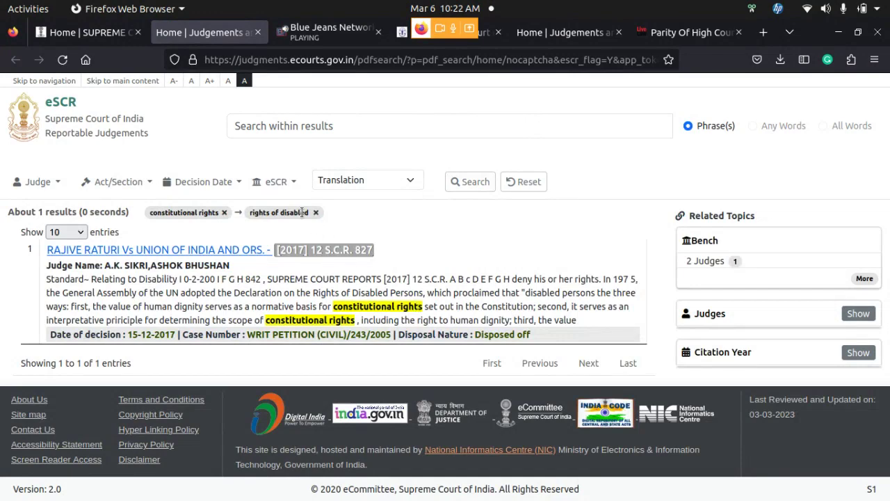
{"action": "left_click", "coordinate": [221, 250]}
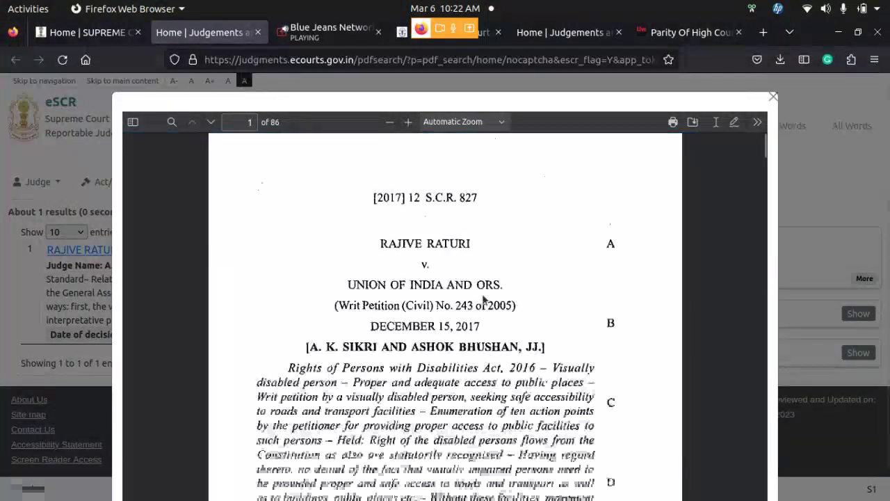
{"action": "scroll", "coordinate": [484, 300], "scroll_direction": "down", "scroll_amount": 5}
{"action": "scroll", "coordinate": [484, 299], "scroll_direction": "up", "scroll_amount": 5}
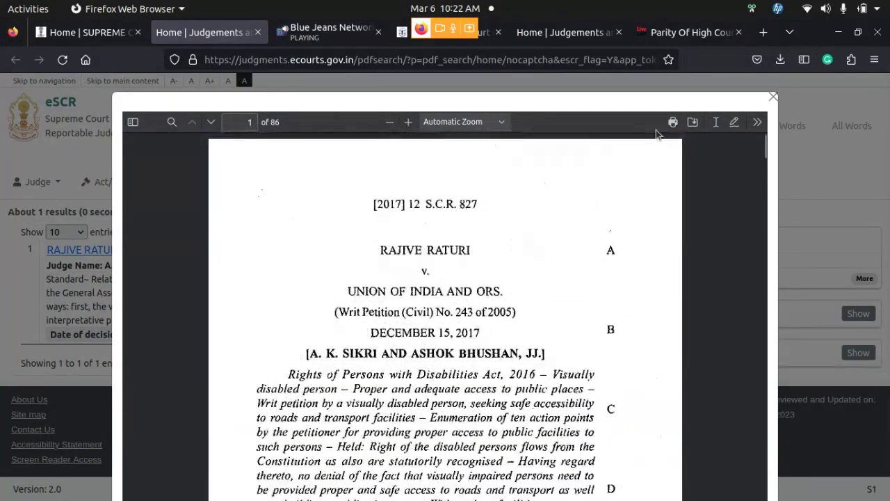
{"action": "left_click", "coordinate": [673, 124]}
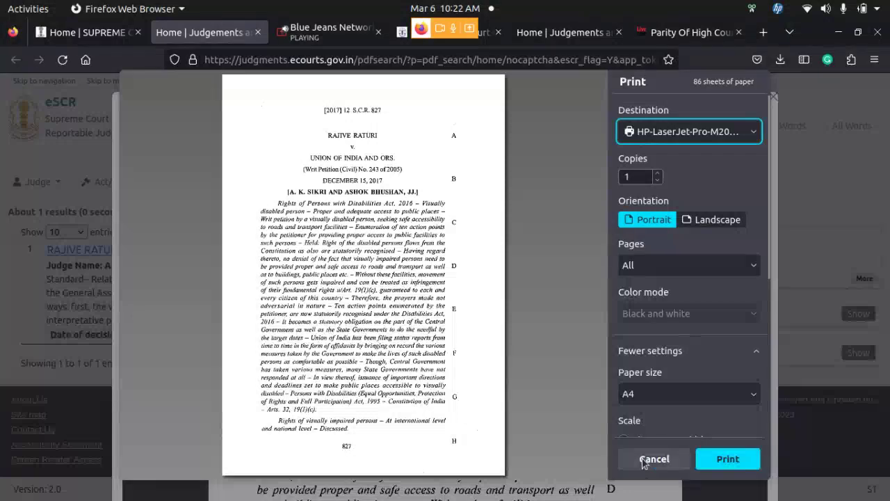
{"action": "left_click", "coordinate": [645, 462]}
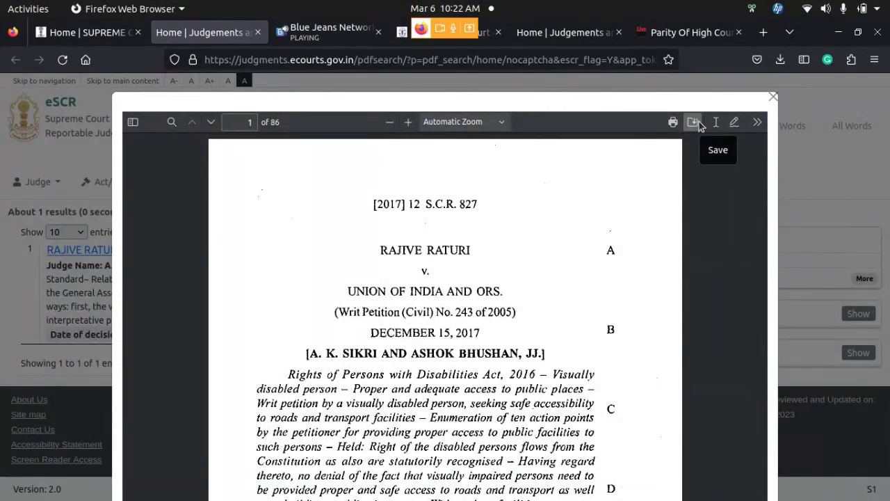
{"action": "left_click", "coordinate": [698, 123]}
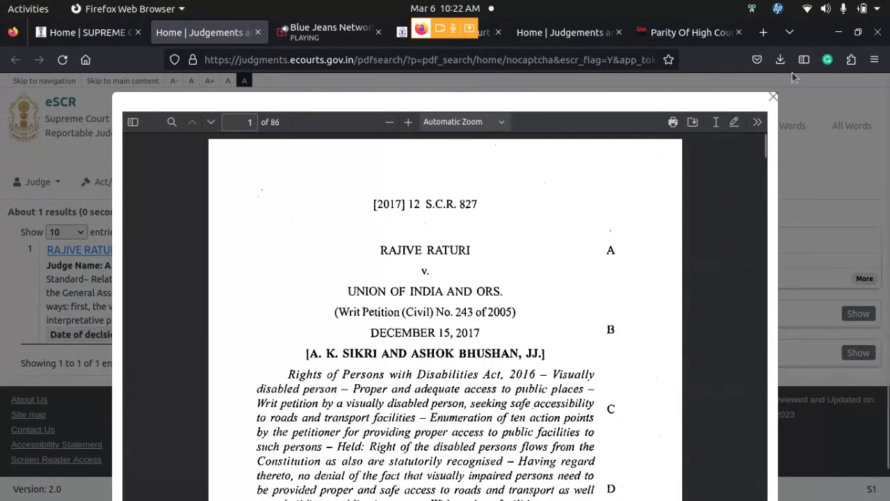
{"action": "left_click", "coordinate": [773, 98]}
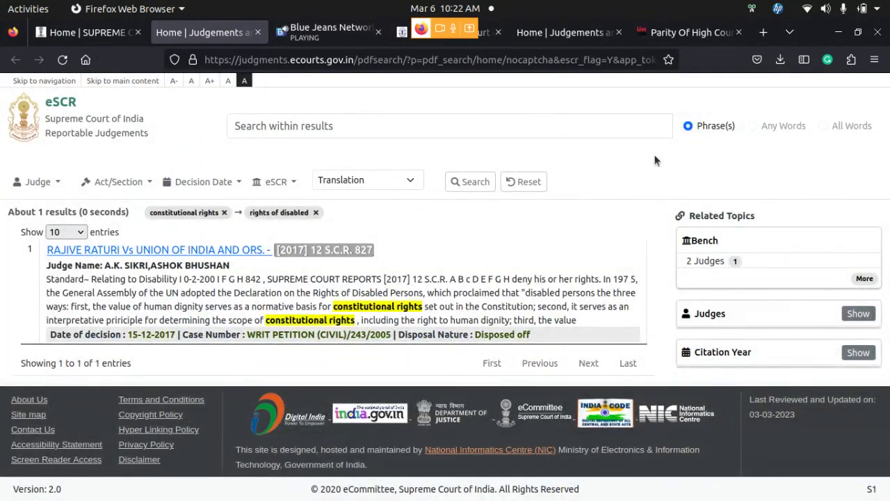
Reset all filters and run a free-text search for 'capital punishment', listing about 6649 judgments
{"action": "left_click", "coordinate": [529, 183]}
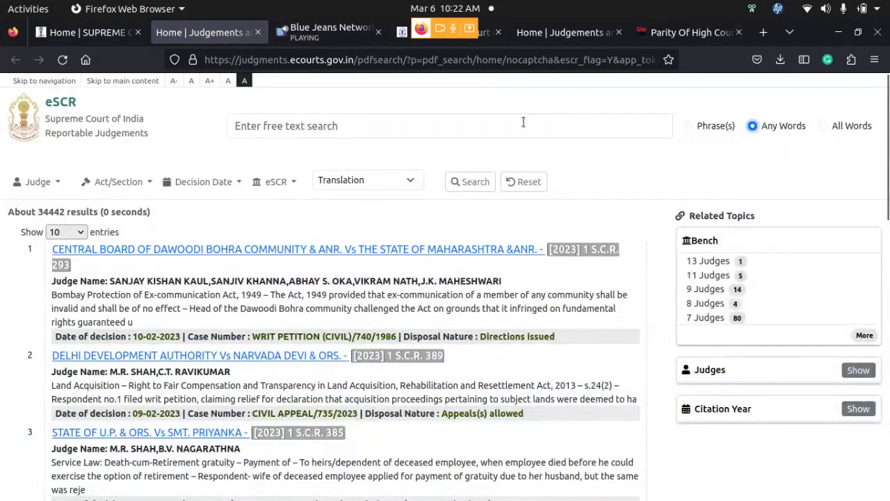
{"action": "left_click", "coordinate": [523, 122]}
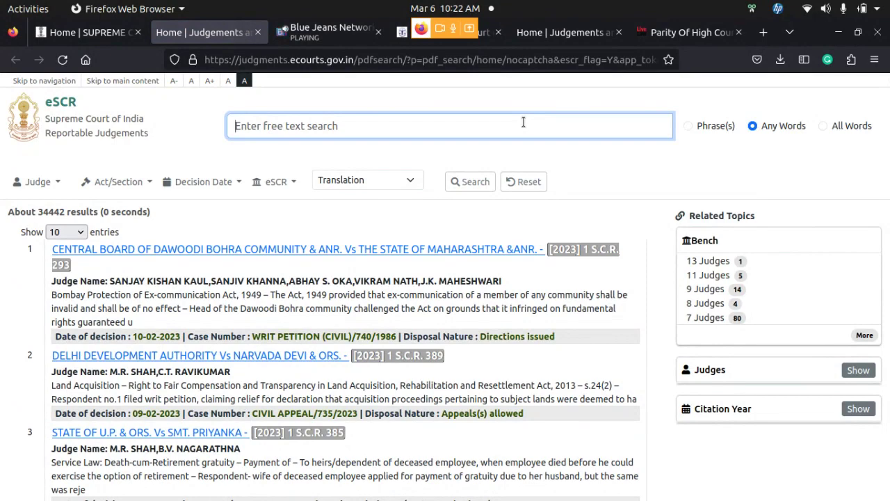
{"action": "type", "text": "capit"}
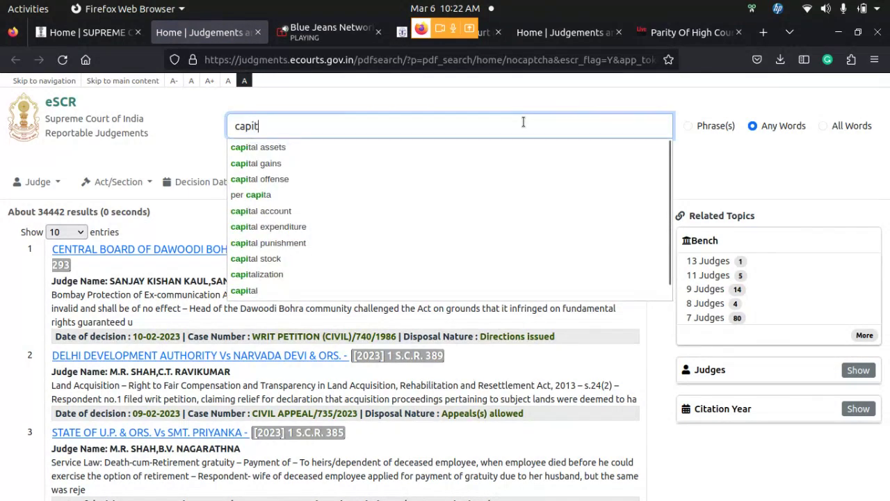
{"action": "type", "text": "al puni"}
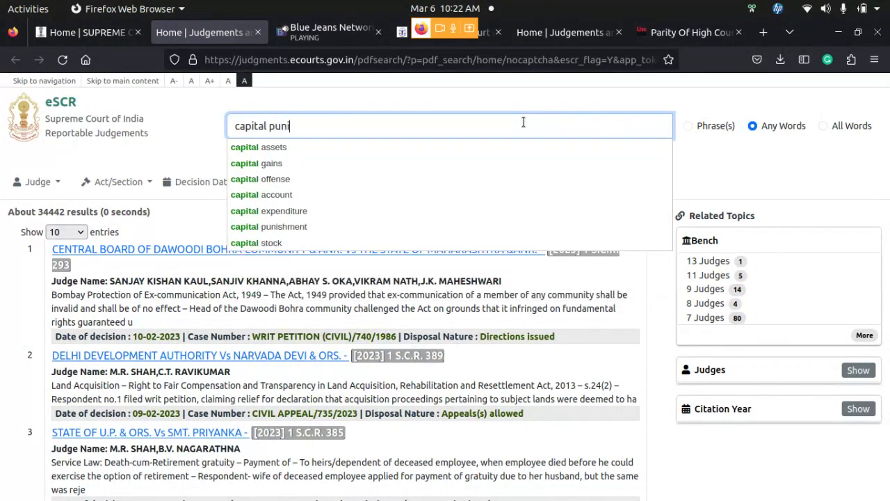
{"action": "type", "text": "shment"}
{"action": "left_click", "coordinate": [484, 147]}
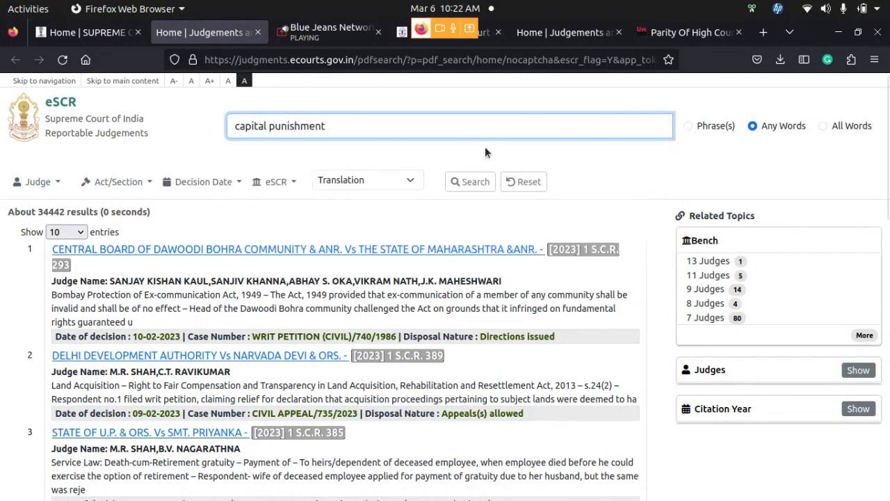
{"action": "left_click", "coordinate": [476, 180]}
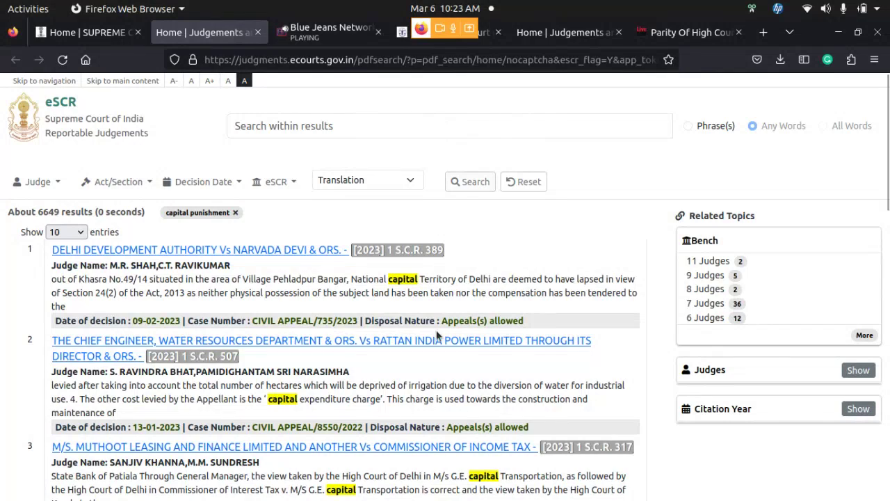
{"action": "scroll", "coordinate": [437, 336], "scroll_direction": "down", "scroll_amount": 5}
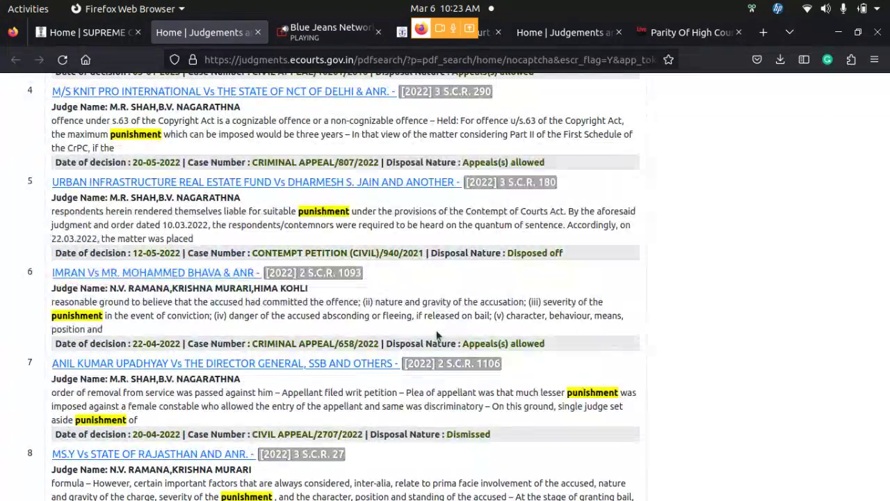
{"action": "scroll", "coordinate": [437, 336], "scroll_direction": "up", "scroll_amount": 6}
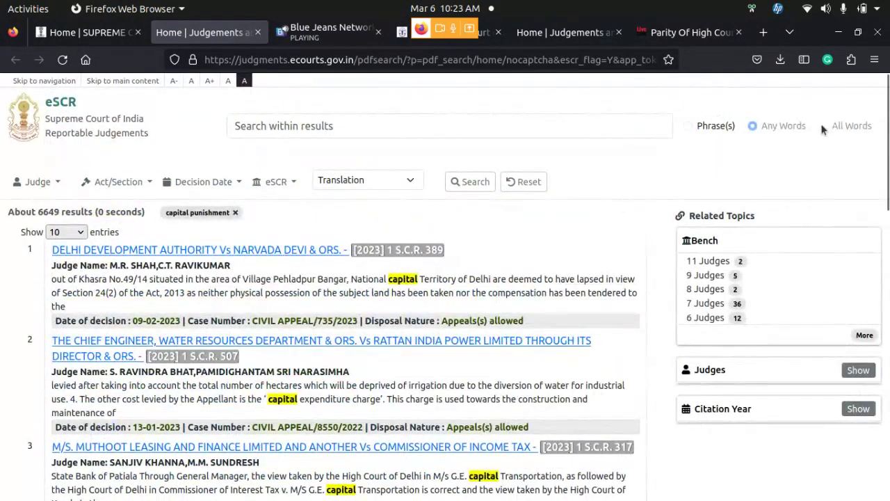
Reset, switch matching to all of the words, and search 'rights of rape victim'
{"action": "left_click", "coordinate": [530, 183]}
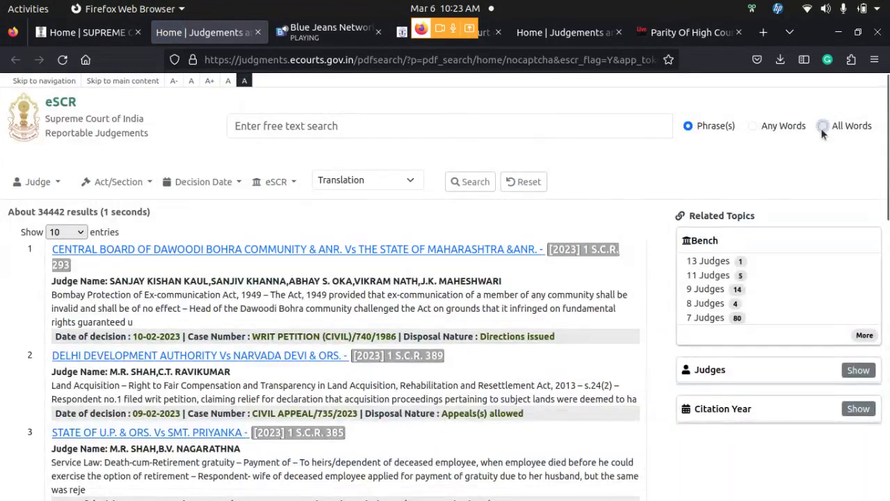
{"action": "left_click", "coordinate": [821, 128]}
{"action": "left_click", "coordinate": [451, 126]}
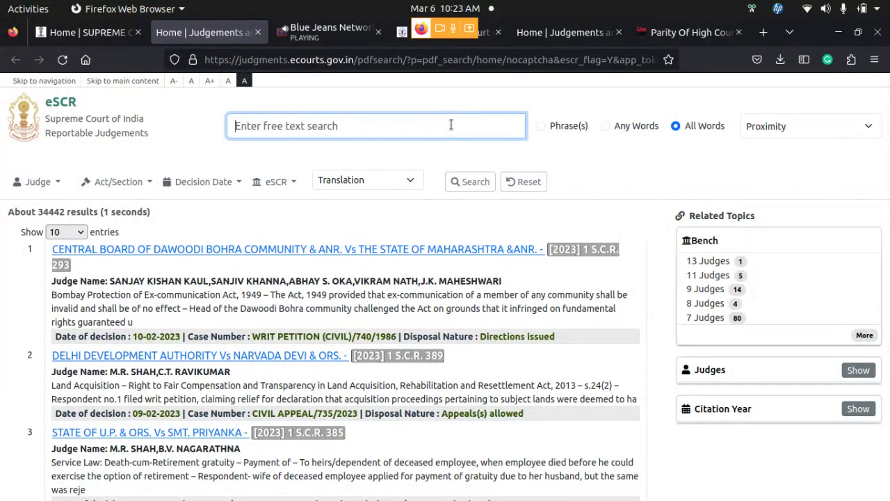
{"action": "type", "text": "ri"}
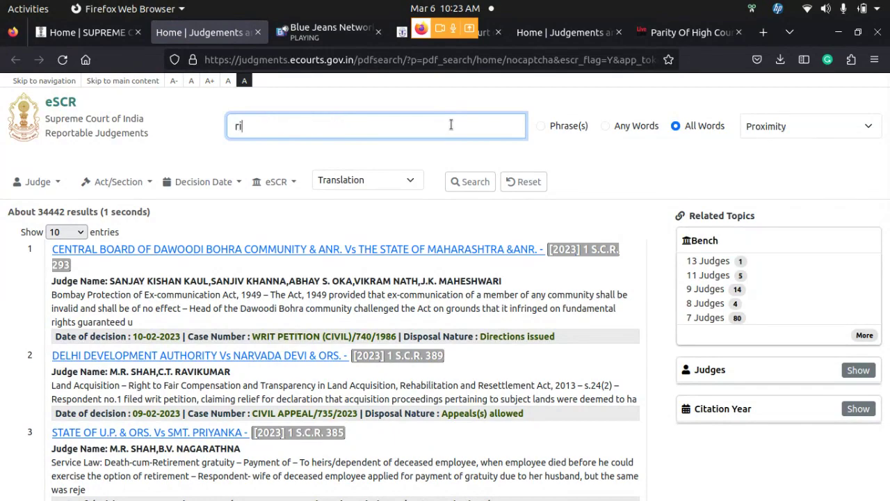
{"action": "type", "text": "ghts of rape vi"}
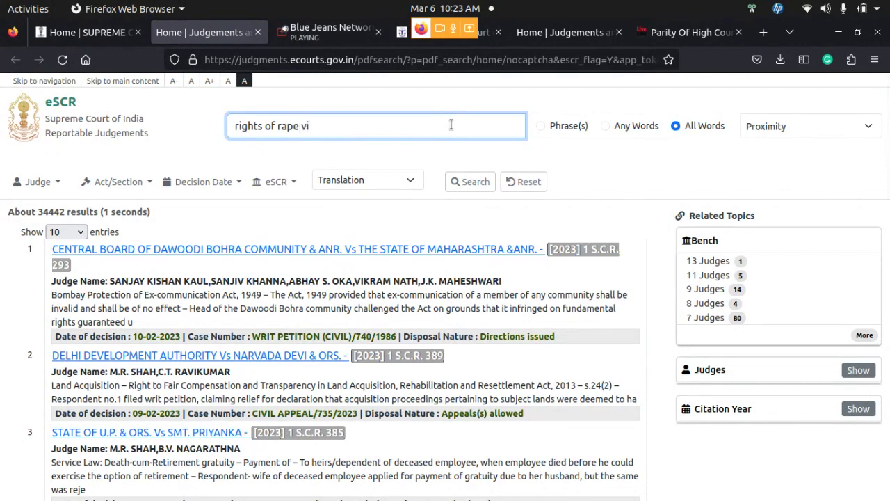
{"action": "type", "text": "ctim"}
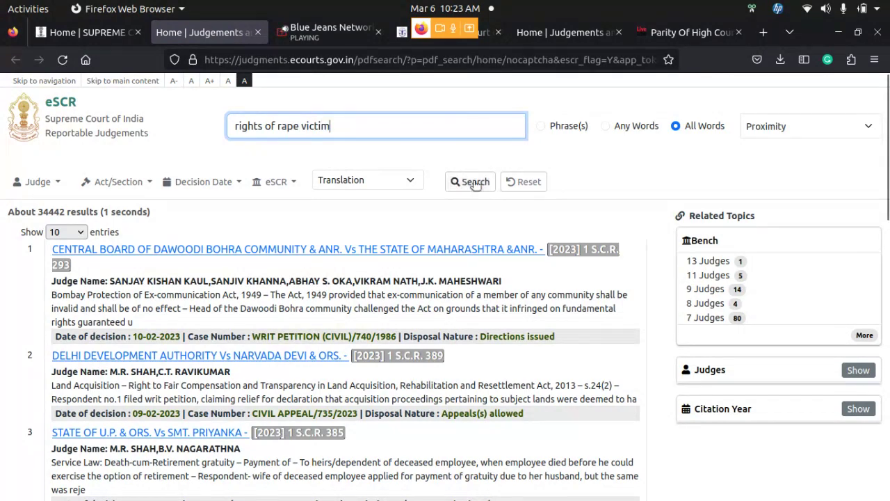
{"action": "left_click", "coordinate": [473, 181]}
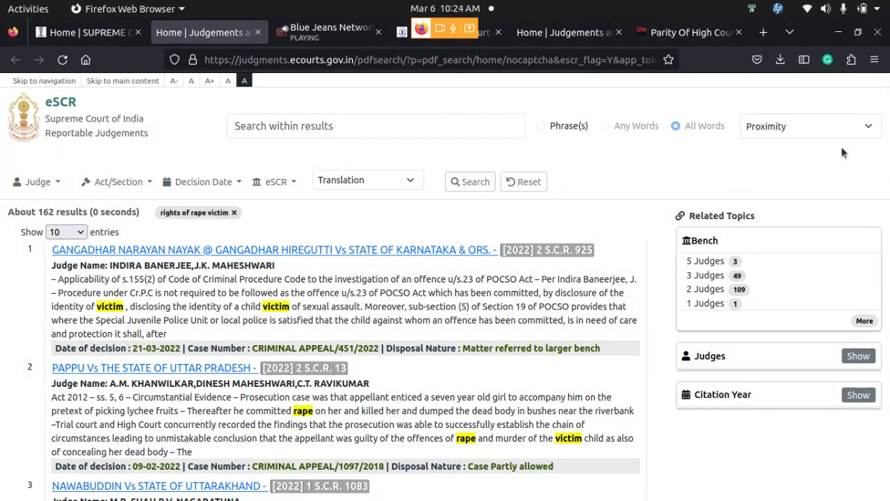
Rerun the 'rights of rape victim' search with word proximity set to 100
{"action": "left_click", "coordinate": [869, 129]}
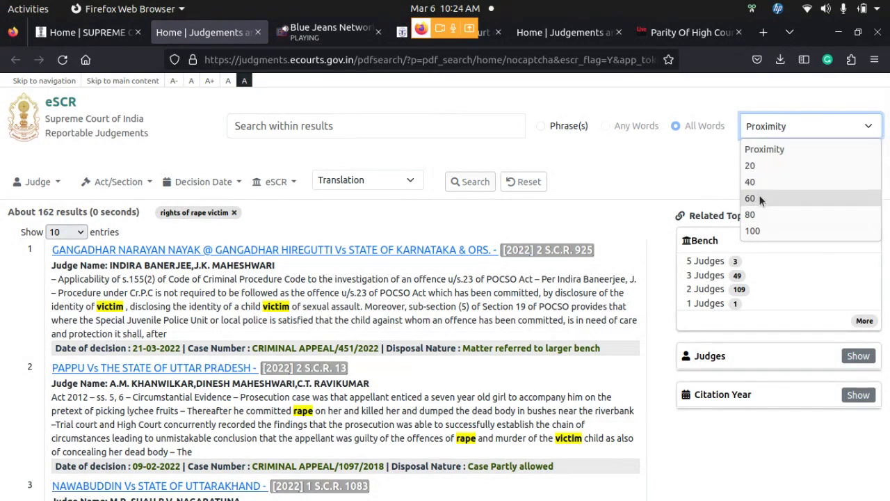
{"action": "left_click", "coordinate": [758, 237]}
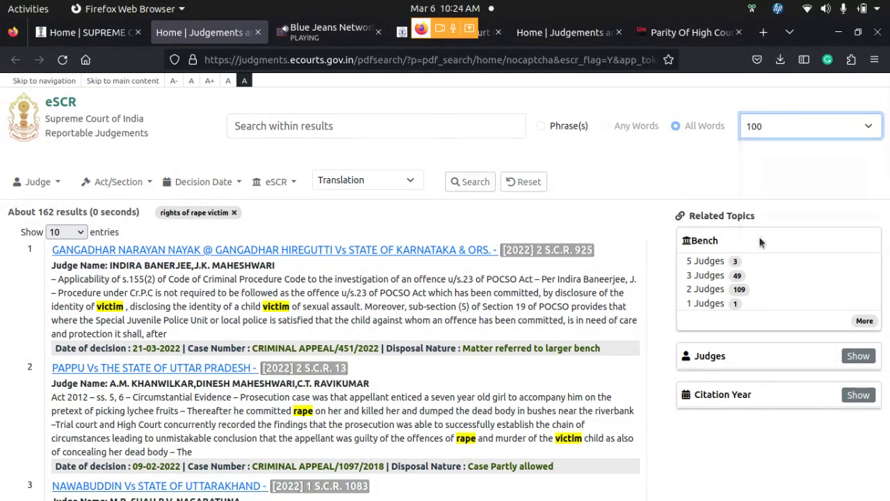
{"action": "left_click", "coordinate": [471, 181]}
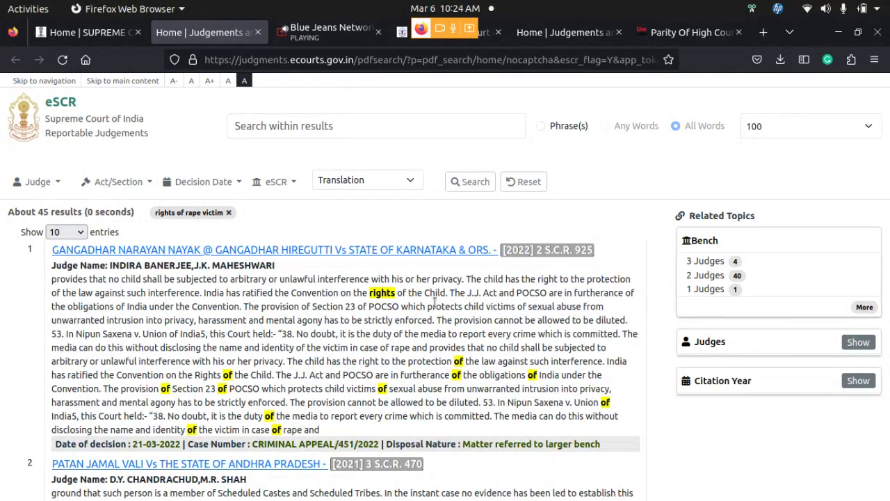
{"action": "scroll", "coordinate": [435, 300], "scroll_direction": "down", "scroll_amount": 4}
{"action": "scroll", "coordinate": [435, 301], "scroll_direction": "up", "scroll_amount": 4}
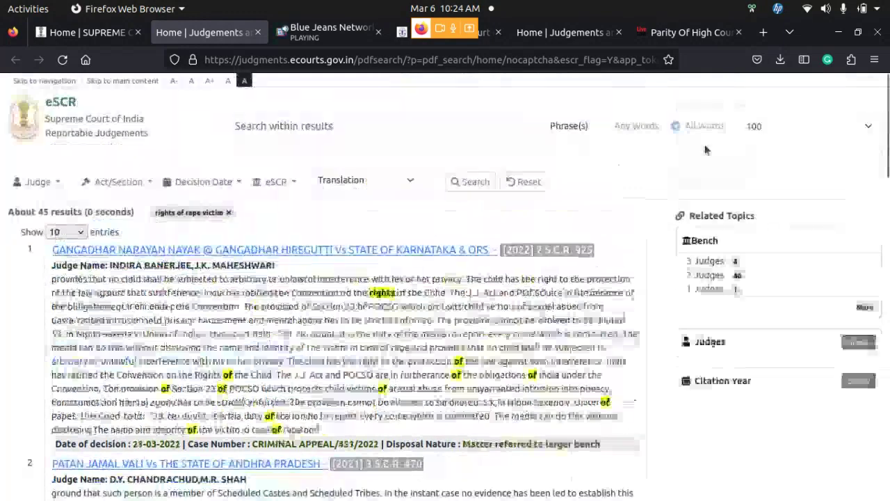
Reset the search so all 34442 judgments are listed again
{"action": "left_click", "coordinate": [868, 128]}
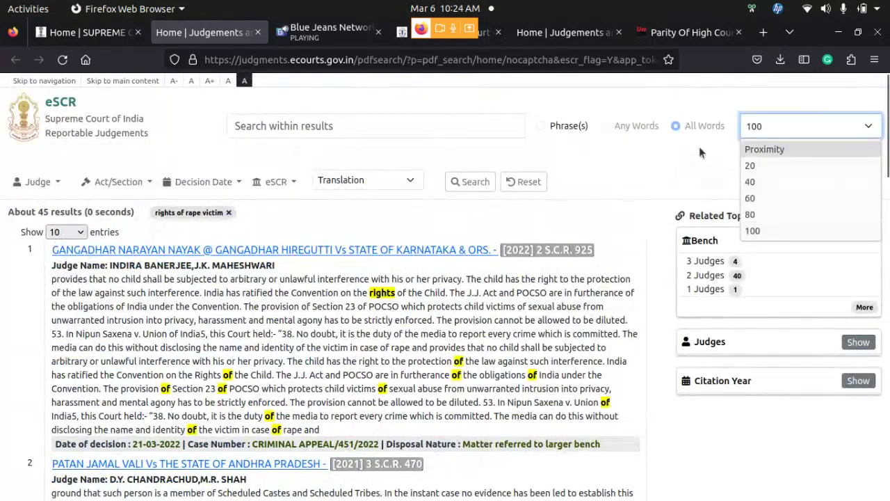
{"action": "left_click", "coordinate": [524, 182]}
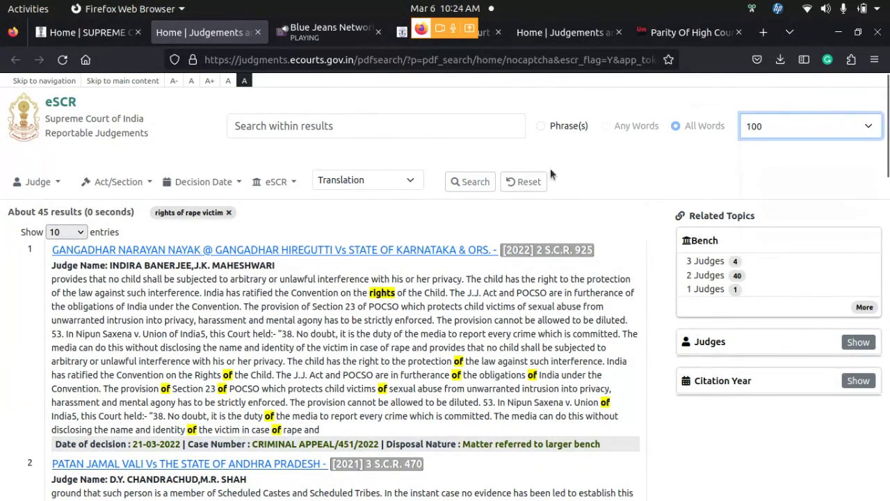
{"action": "scroll", "coordinate": [394, 168], "scroll_direction": "down", "scroll_amount": 5}
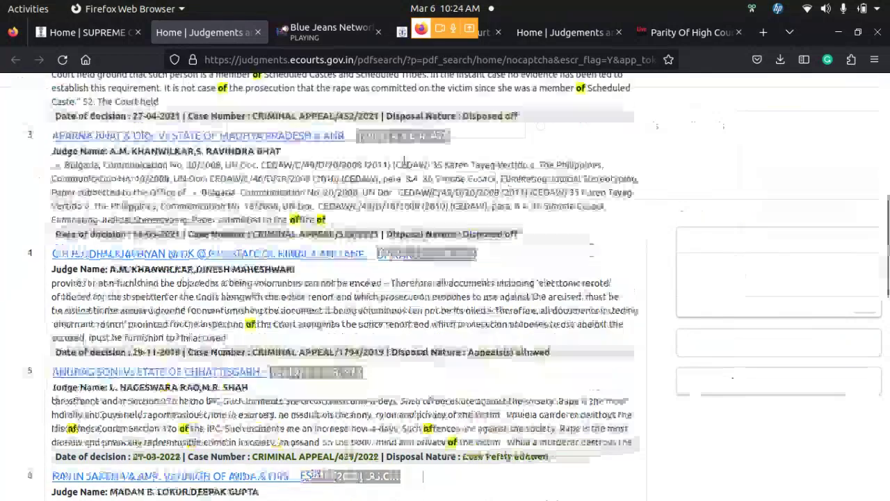
{"action": "scroll", "coordinate": [394, 167], "scroll_direction": "up", "scroll_amount": 5}
{"action": "left_click", "coordinate": [542, 181]}
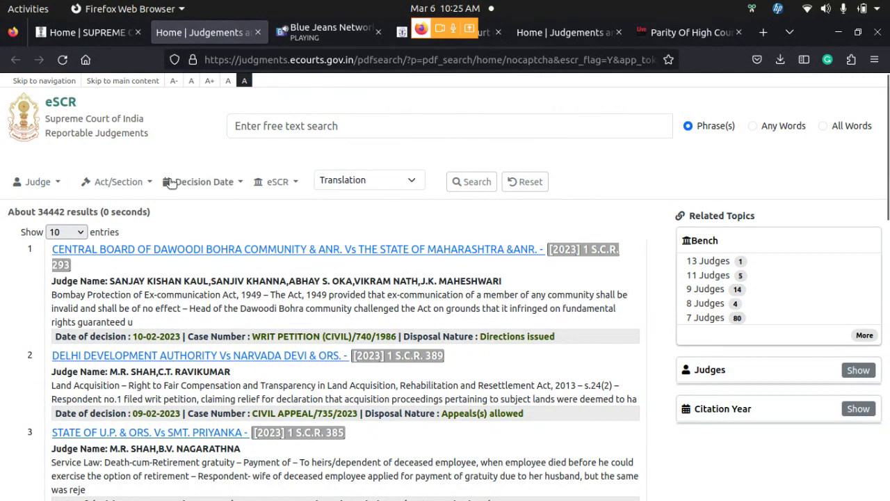
Pick DIPAK MISRA from the Judges panel's full name list, leaving 783 judgments
{"action": "left_click", "coordinate": [131, 182]}
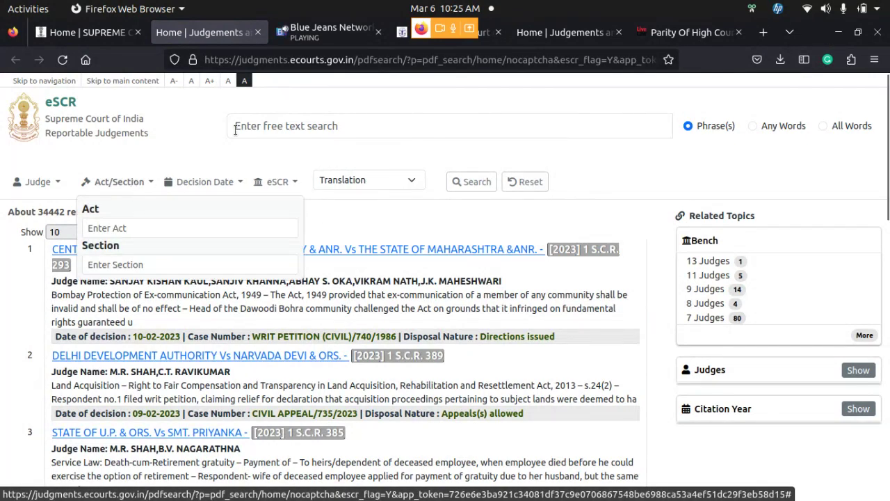
{"action": "left_click", "coordinate": [364, 133]}
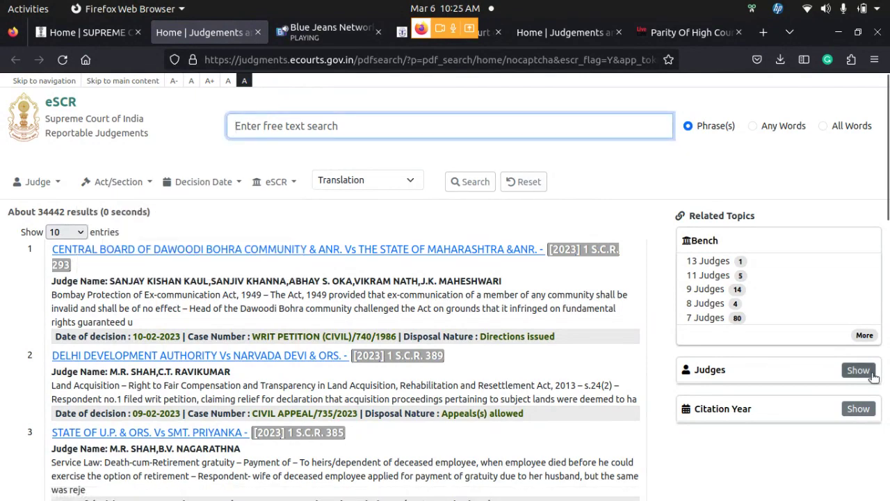
{"action": "left_click", "coordinate": [859, 370]}
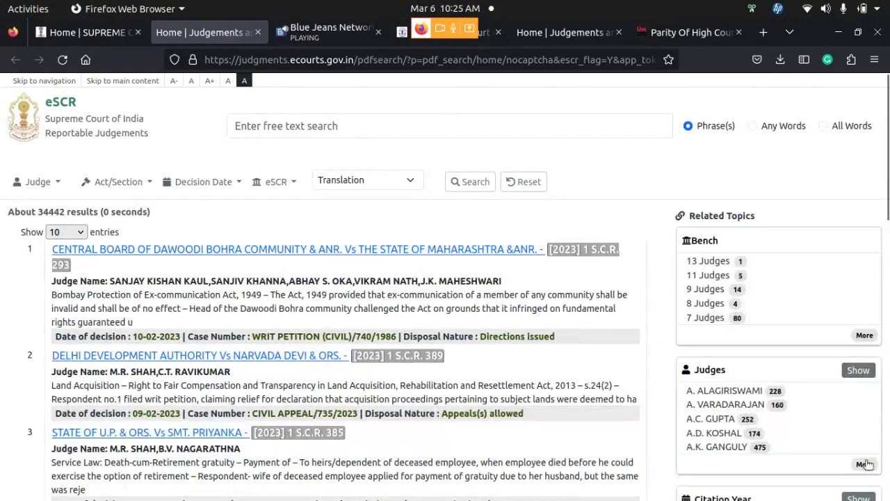
{"action": "left_click", "coordinate": [864, 464]}
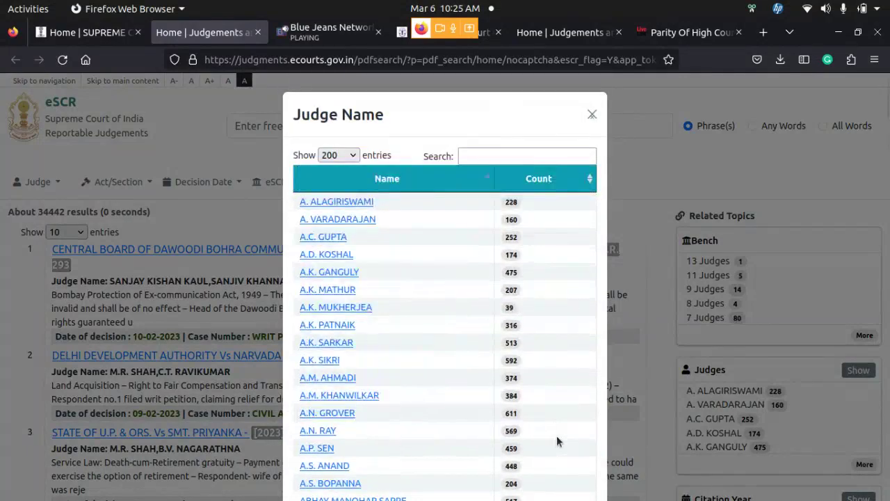
{"action": "scroll", "coordinate": [523, 339], "scroll_direction": "down", "scroll_amount": 20}
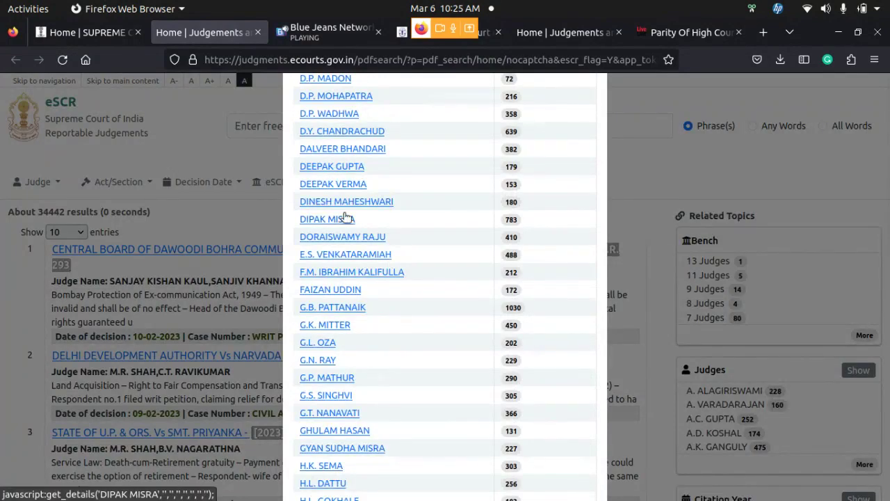
{"action": "left_click", "coordinate": [343, 219]}
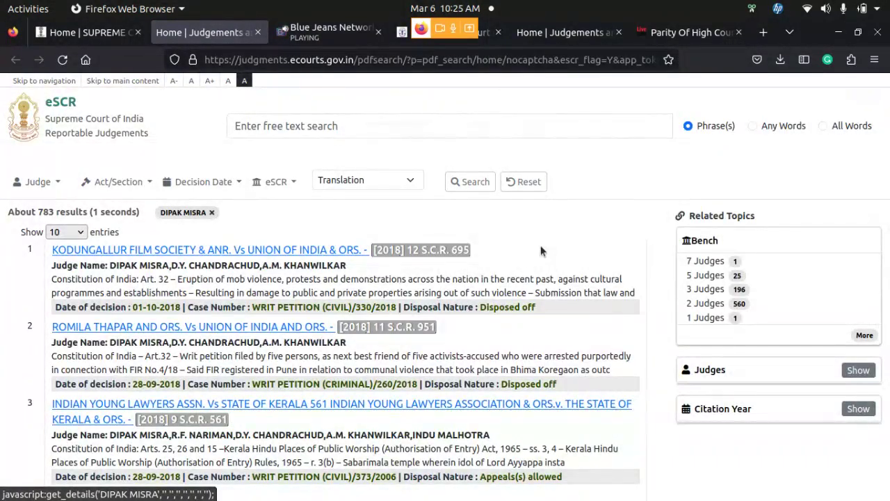
Run a phrase search for 'communal violence', returning about 31 judgments
{"action": "left_click", "coordinate": [365, 125]}
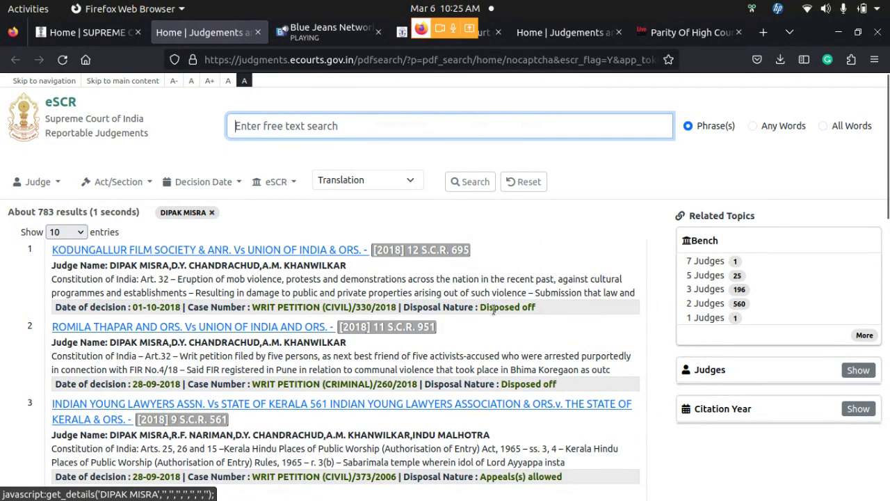
{"action": "type", "text": "comm"}
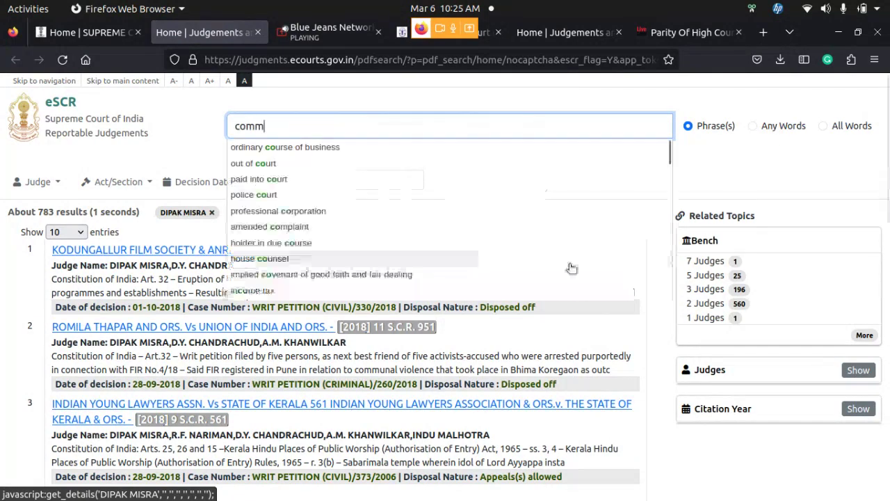
{"action": "type", "text": "unal"}
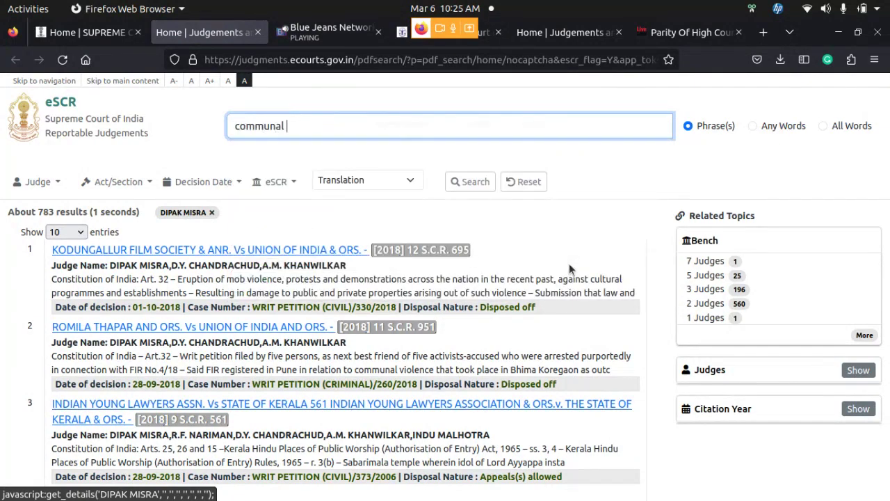
{"action": "type", "text": " violence"}
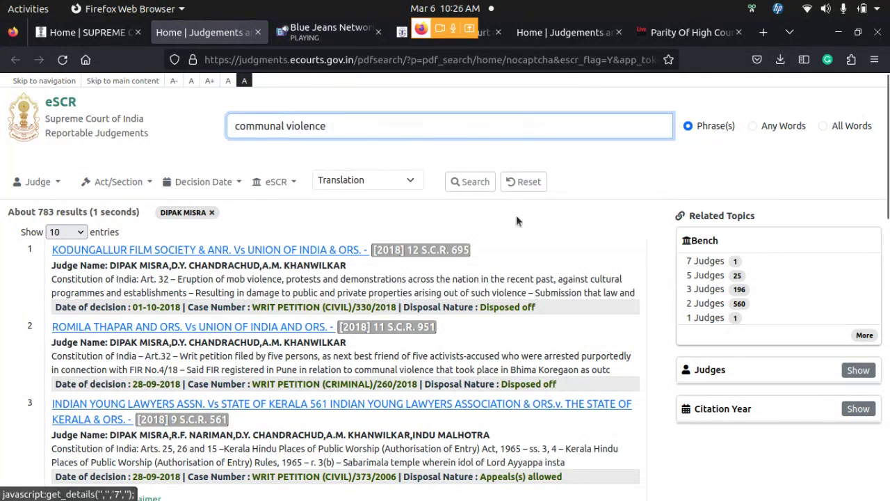
{"action": "left_click", "coordinate": [476, 183]}
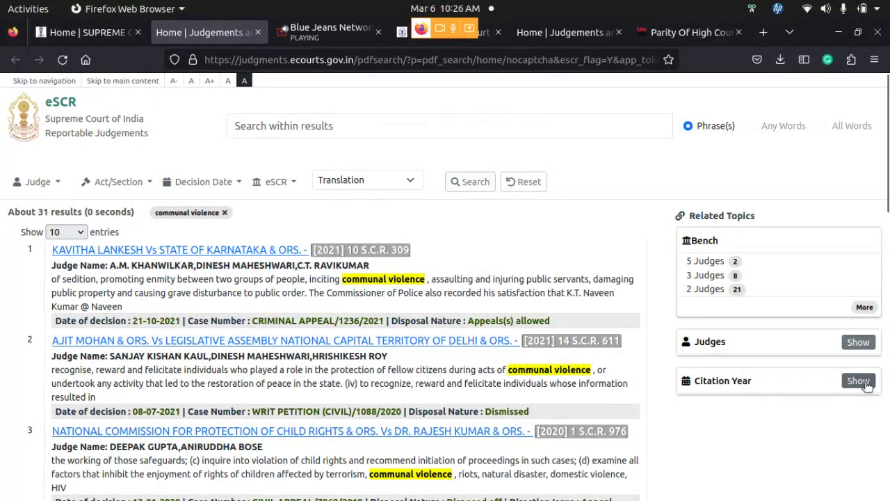
{"action": "left_click", "coordinate": [860, 381]}
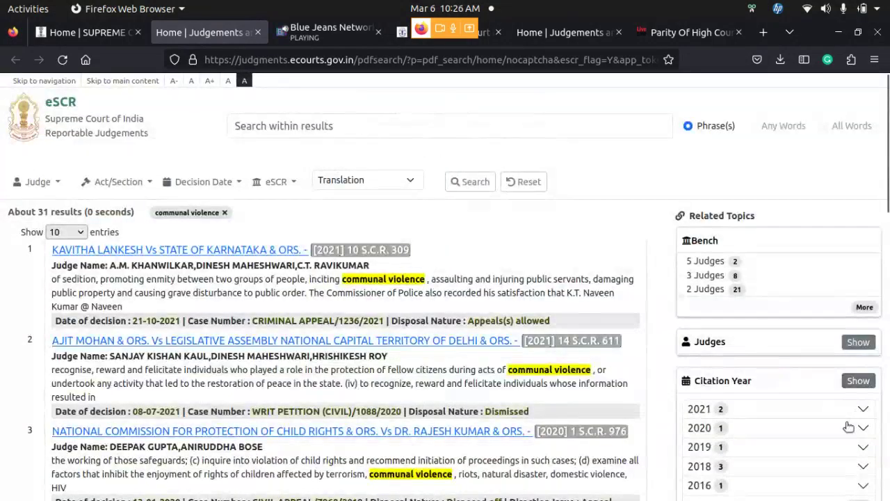
{"action": "scroll", "coordinate": [849, 426], "scroll_direction": "down", "scroll_amount": 5}
{"action": "scroll", "coordinate": [849, 427], "scroll_direction": "up", "scroll_amount": 3}
{"action": "scroll", "coordinate": [852, 362], "scroll_direction": "up", "scroll_amount": 2}
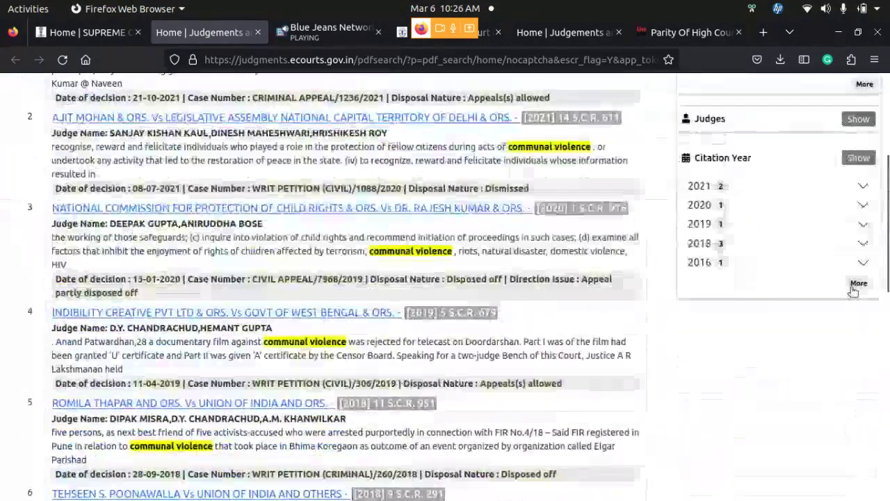
{"action": "left_click", "coordinate": [860, 284]}
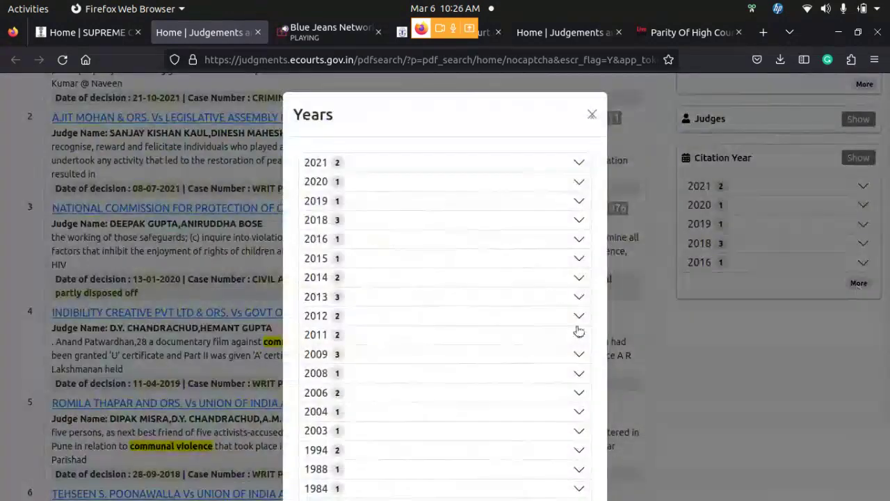
{"action": "scroll", "coordinate": [566, 335], "scroll_direction": "down", "scroll_amount": 2}
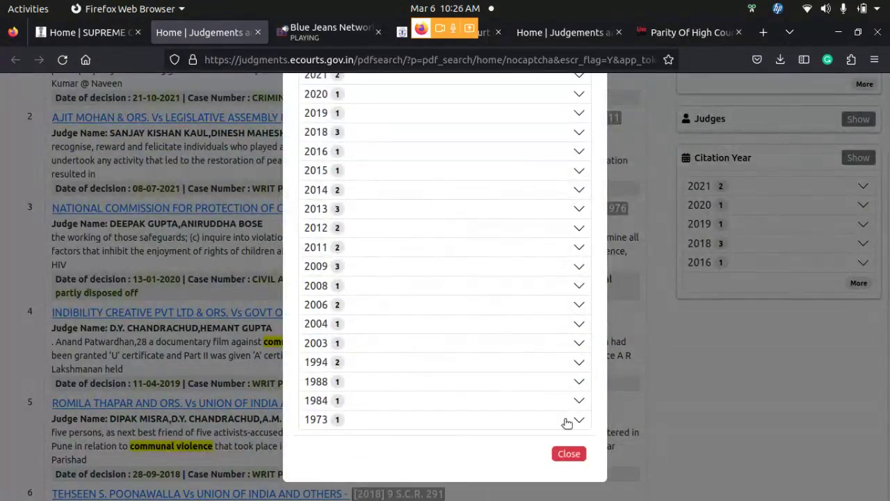
{"action": "scroll", "coordinate": [485, 339], "scroll_direction": "up", "scroll_amount": 2}
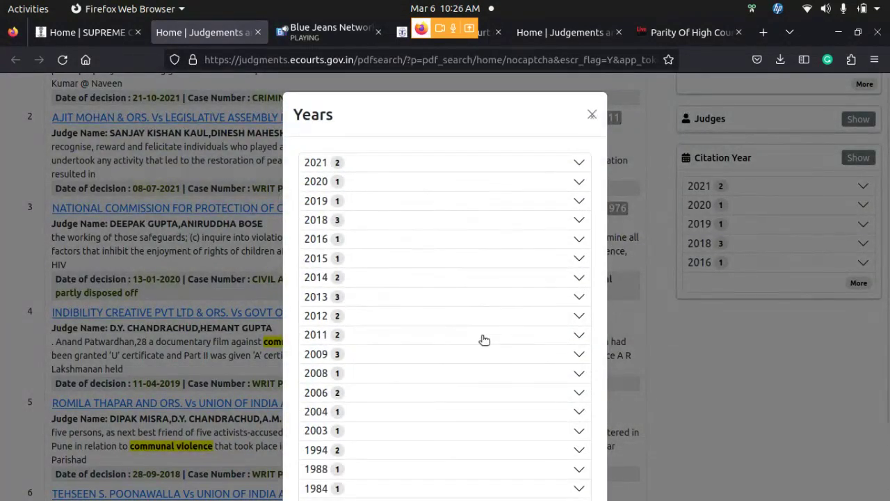
{"action": "scroll", "coordinate": [482, 338], "scroll_direction": "down", "scroll_amount": 2}
{"action": "scroll", "coordinate": [523, 271], "scroll_direction": "up", "scroll_amount": 2}
{"action": "left_click", "coordinate": [592, 114]}
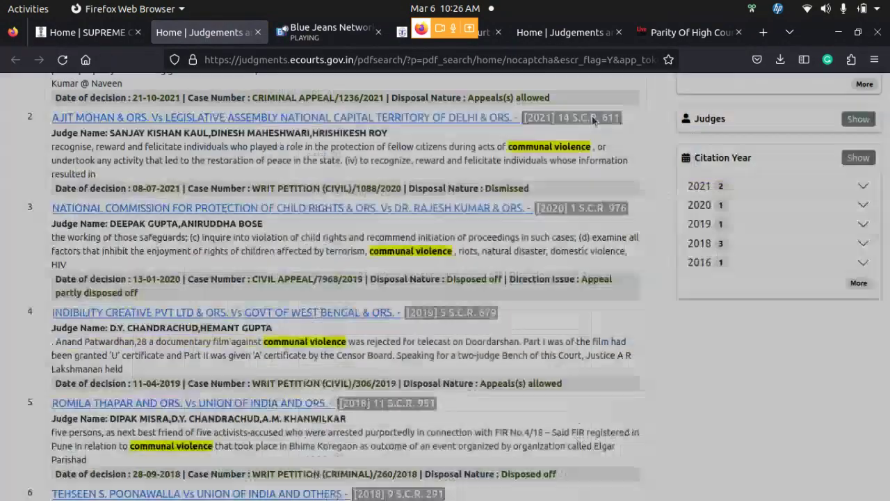
{"action": "scroll", "coordinate": [833, 230], "scroll_direction": "up", "scroll_amount": 3}
{"action": "scroll", "coordinate": [833, 230], "scroll_direction": "down", "scroll_amount": 2}
{"action": "scroll", "coordinate": [833, 230], "scroll_direction": "down", "scroll_amount": 2}
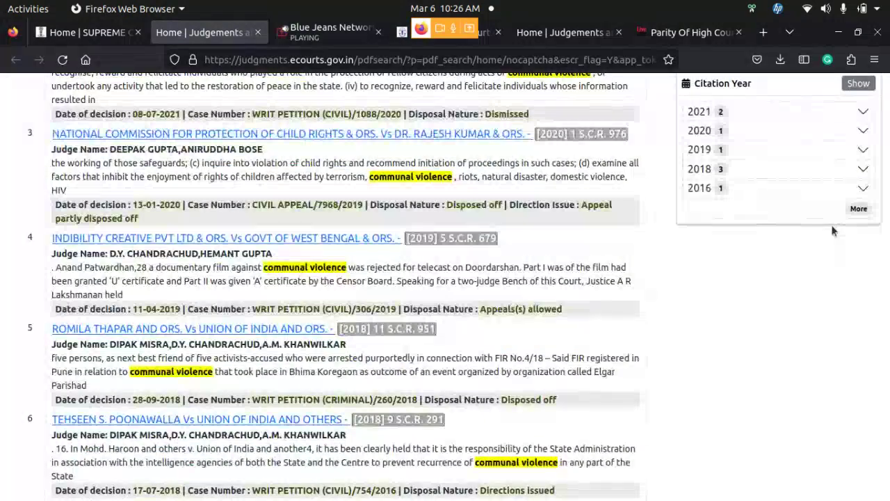
{"action": "scroll", "coordinate": [833, 230], "scroll_direction": "up", "scroll_amount": 1}
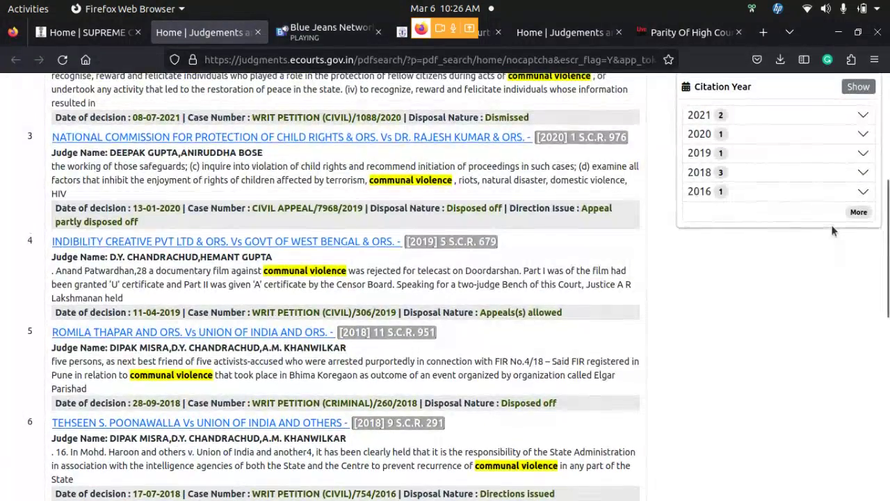
{"action": "scroll", "coordinate": [833, 231], "scroll_direction": "up", "scroll_amount": 5}
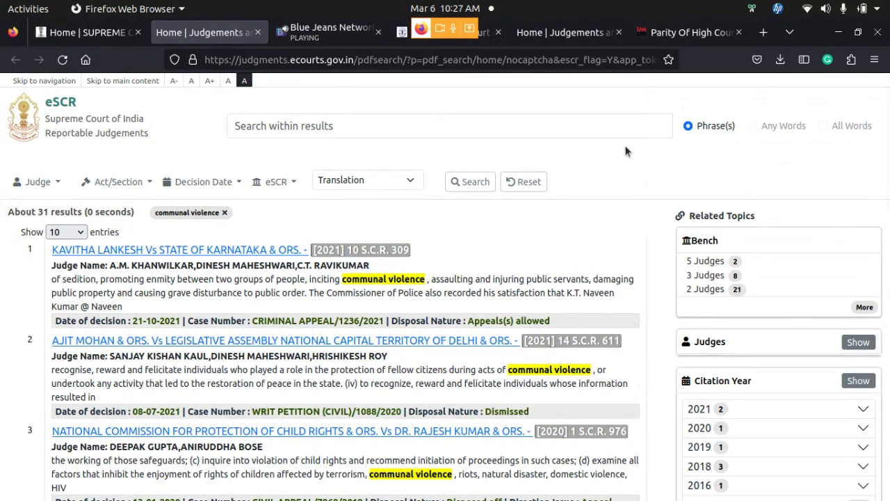
Move between the open browser tabs and settle on the High Court of Sikkim website
{"action": "left_click", "coordinate": [327, 32]}
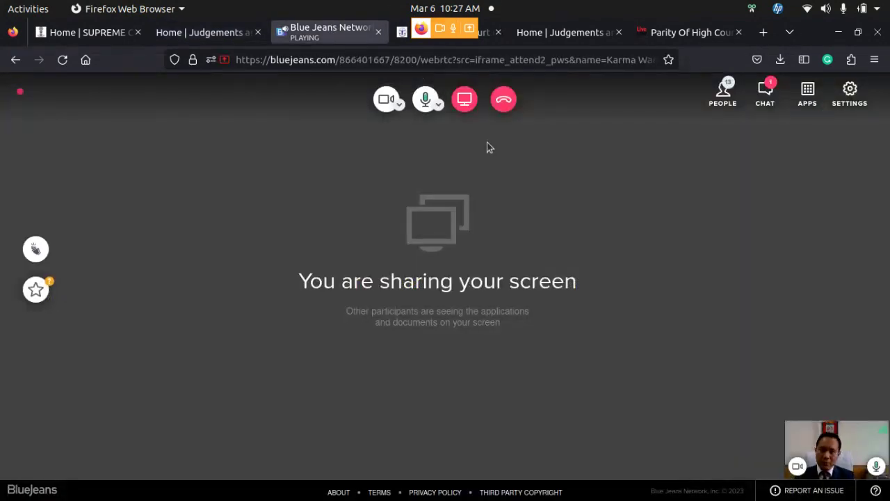
{"action": "left_click", "coordinate": [227, 41]}
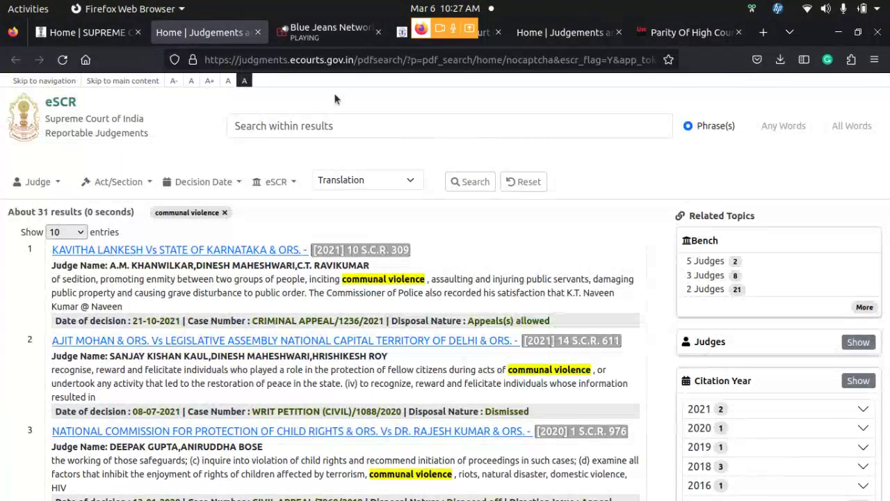
{"action": "left_click", "coordinate": [487, 38]}
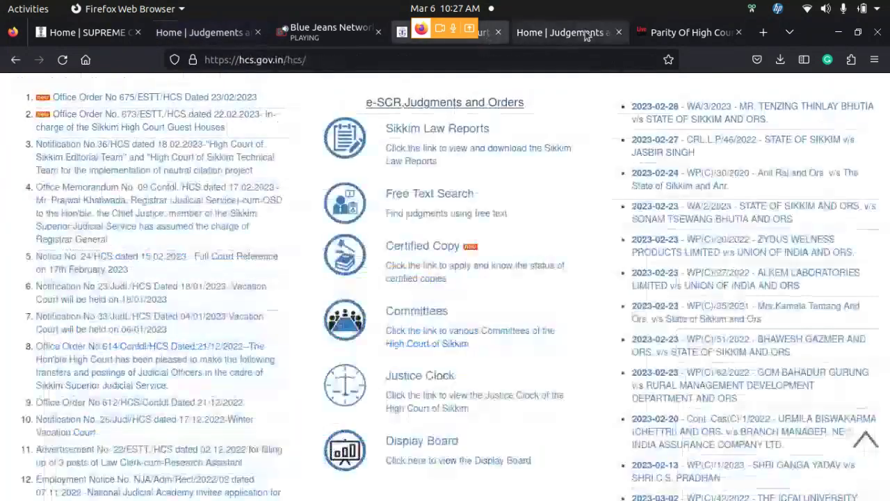
{"action": "left_click", "coordinate": [763, 33]}
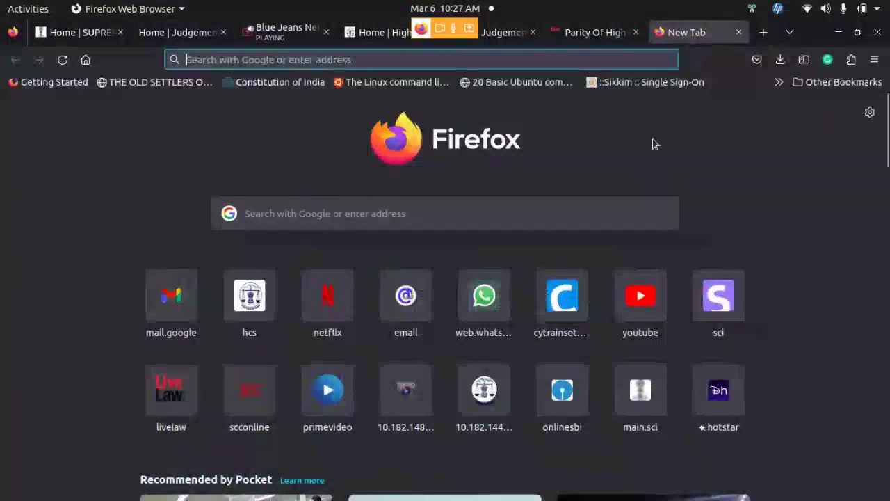
{"action": "left_click", "coordinate": [370, 34]}
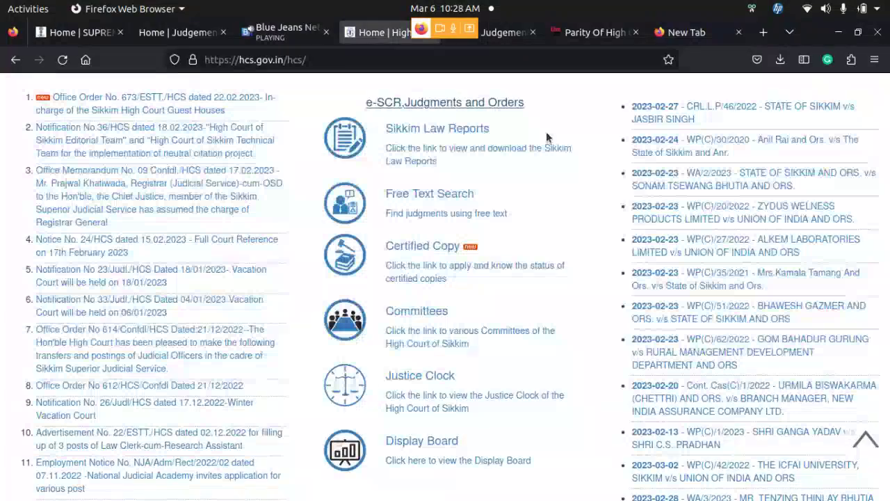
Follow the 'e-SCR, Judgments and Orders' link in the site's Important Links section
{"action": "scroll", "coordinate": [546, 137], "scroll_direction": "up", "scroll_amount": 6}
{"action": "scroll", "coordinate": [546, 138], "scroll_direction": "down", "scroll_amount": 6}
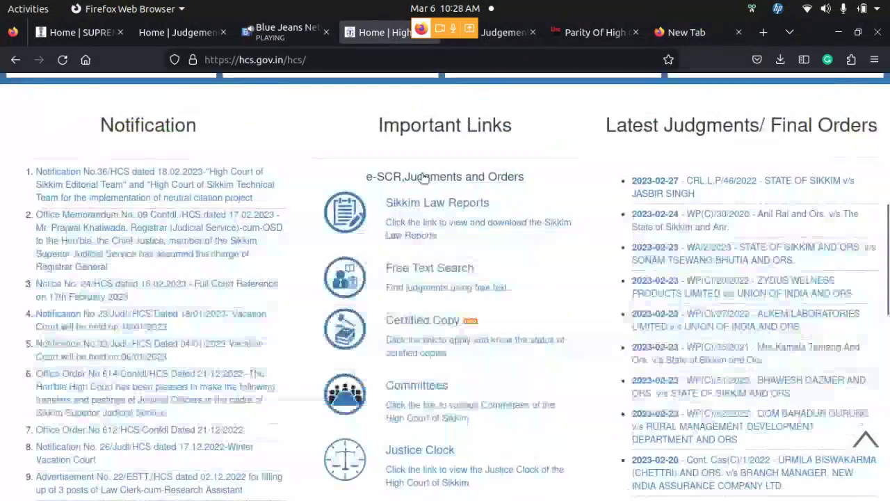
{"action": "scroll", "coordinate": [456, 179], "scroll_direction": "up", "scroll_amount": 1}
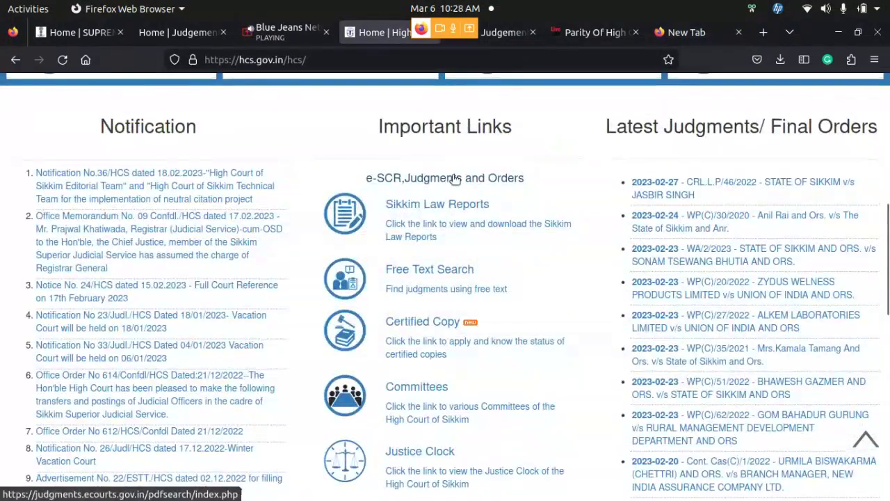
{"action": "scroll", "coordinate": [456, 179], "scroll_direction": "up", "scroll_amount": 8}
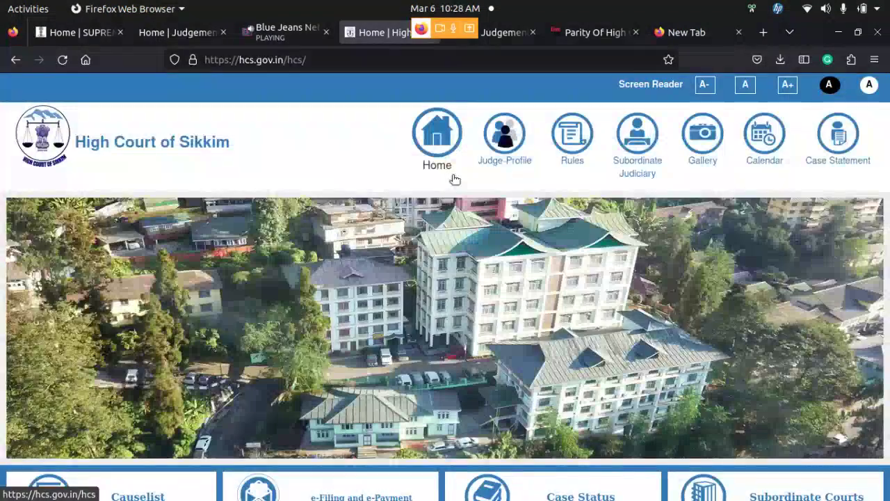
{"action": "scroll", "coordinate": [455, 179], "scroll_direction": "down", "scroll_amount": 6}
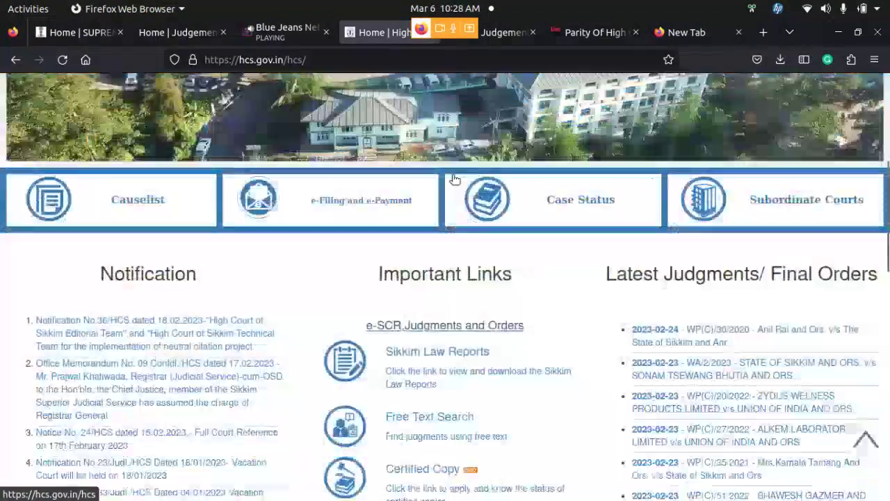
{"action": "left_click", "coordinate": [468, 328]}
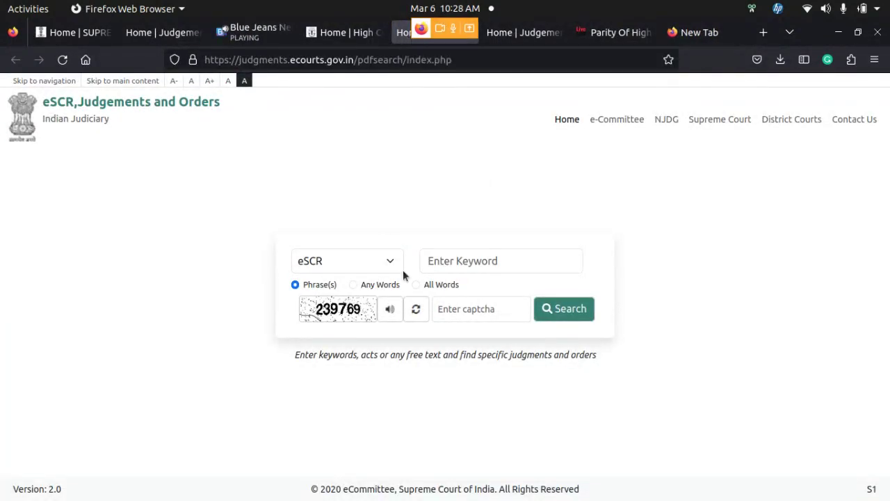
Enlarge the eSCR search page text by zooming in three times
{"action": "left_click", "coordinate": [376, 61]}
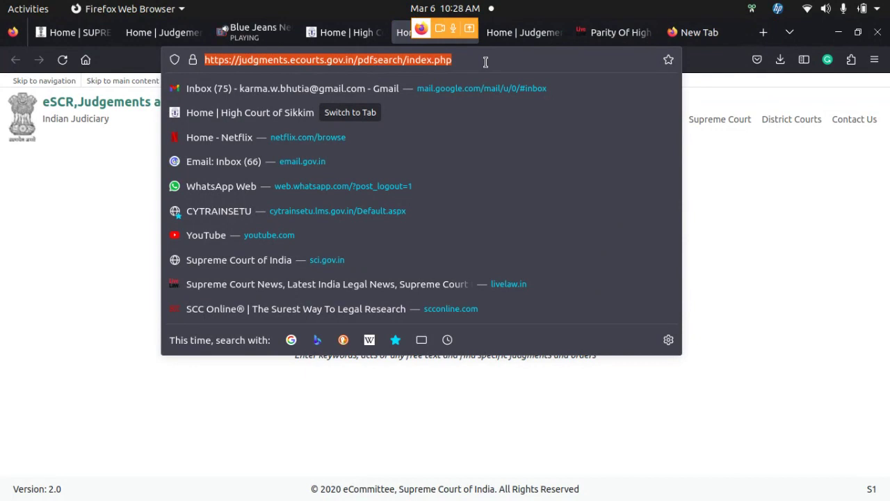
{"action": "left_click", "coordinate": [870, 259]}
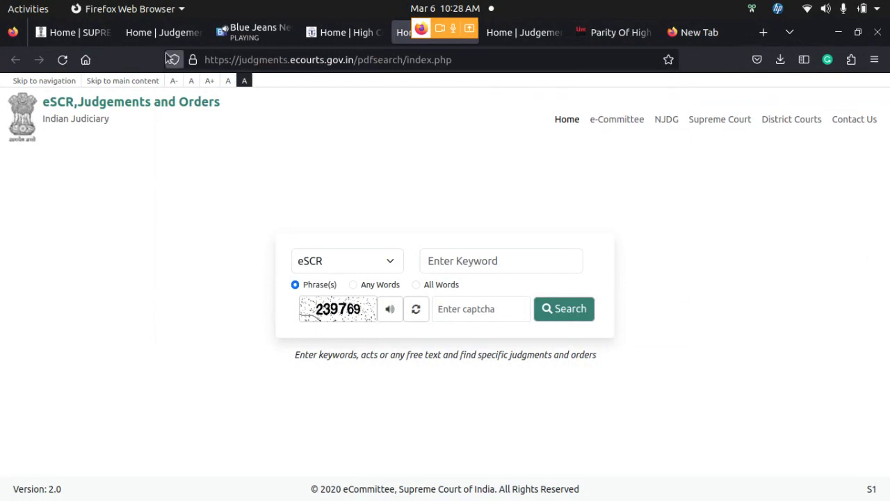
{"action": "left_click", "coordinate": [212, 83]}
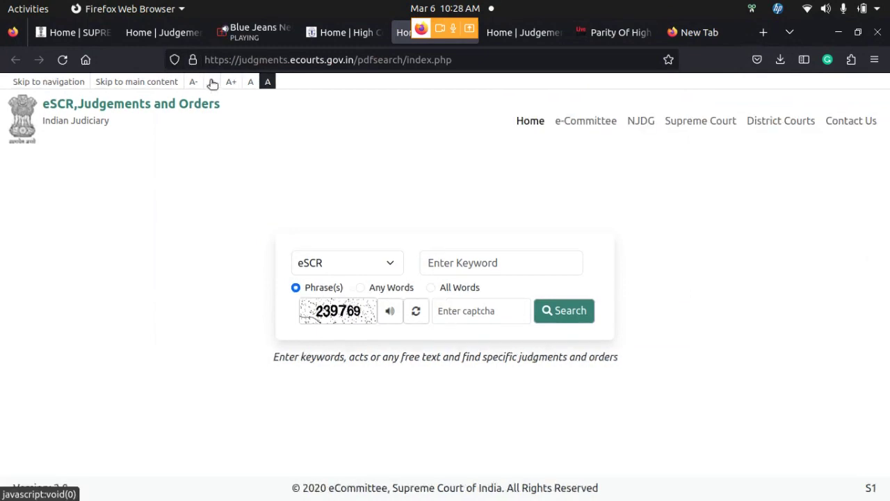
{"action": "left_click", "coordinate": [211, 84]}
{"action": "left_click", "coordinate": [211, 82]}
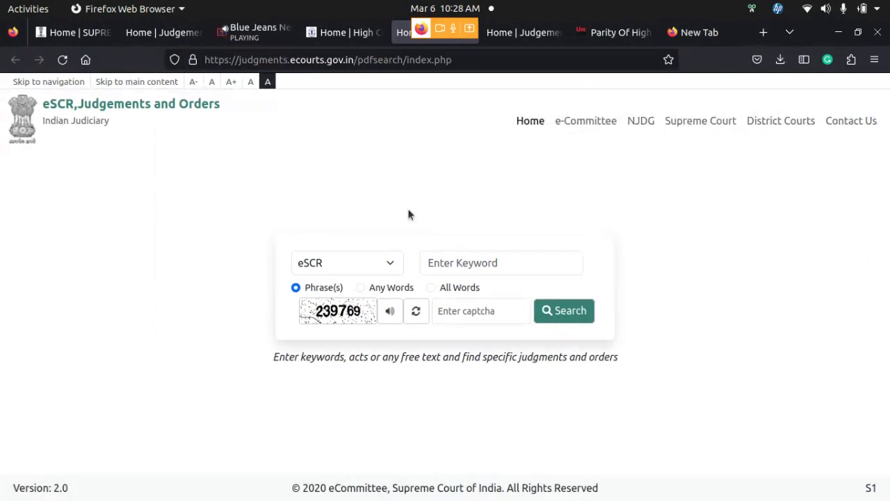
Switch the collection to High Court, enter the captcha code, and search
{"action": "left_click", "coordinate": [391, 263]}
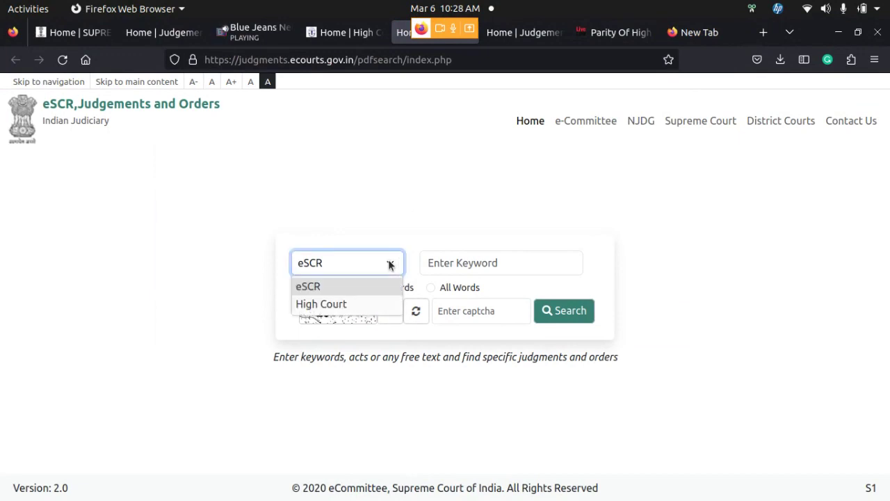
{"action": "left_click", "coordinate": [382, 305]}
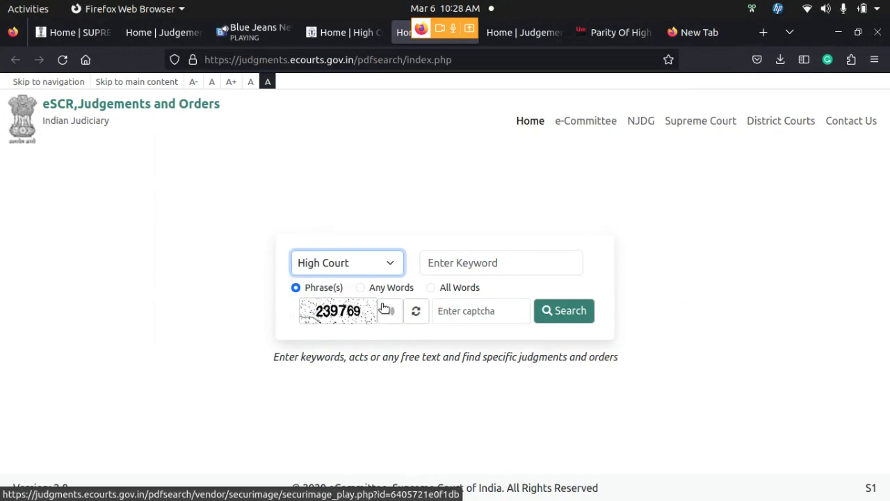
{"action": "left_click", "coordinate": [470, 315]}
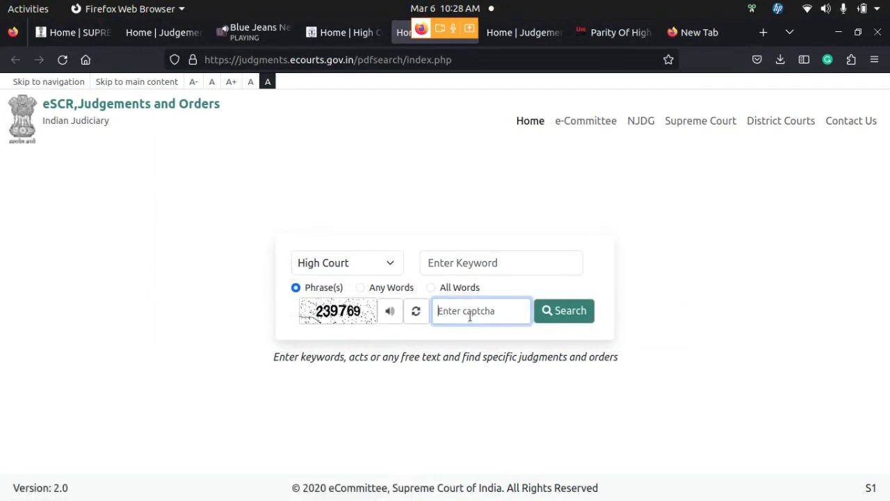
{"action": "type", "text": "239769"}
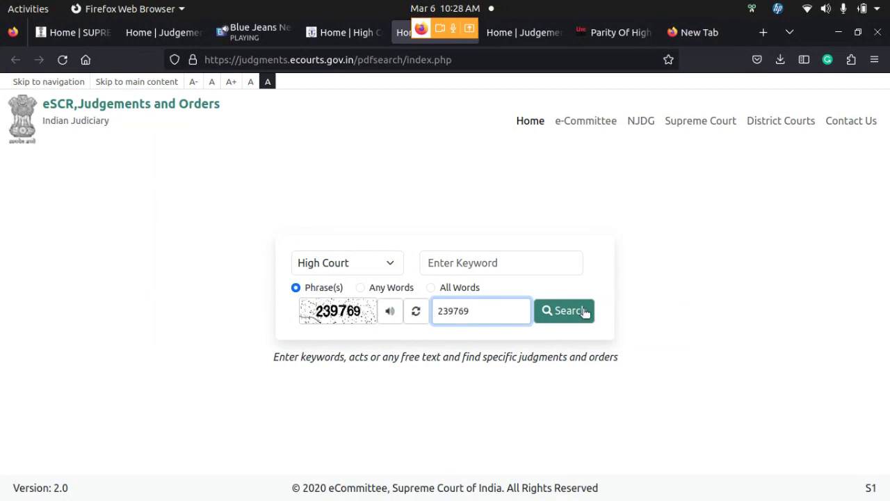
{"action": "left_click", "coordinate": [591, 312]}
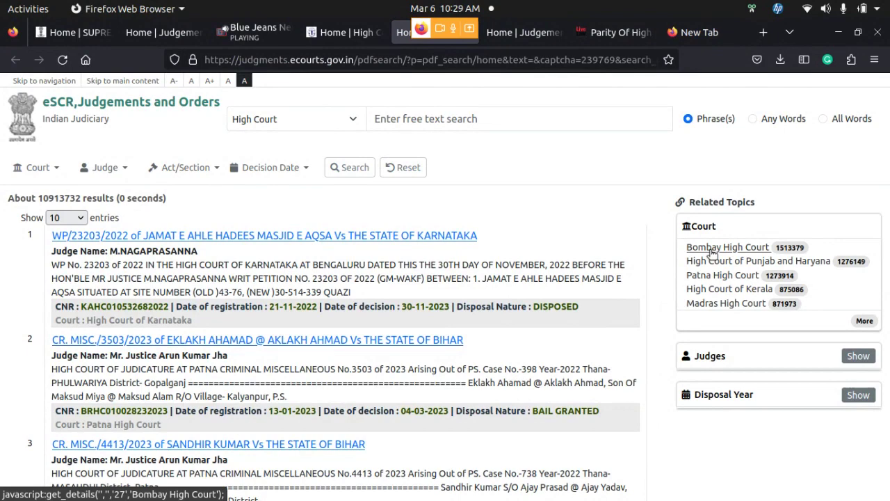
Review the full High Court count list, ending with High Court of Sikkim at 1365, then close it
{"action": "left_click", "coordinate": [865, 321]}
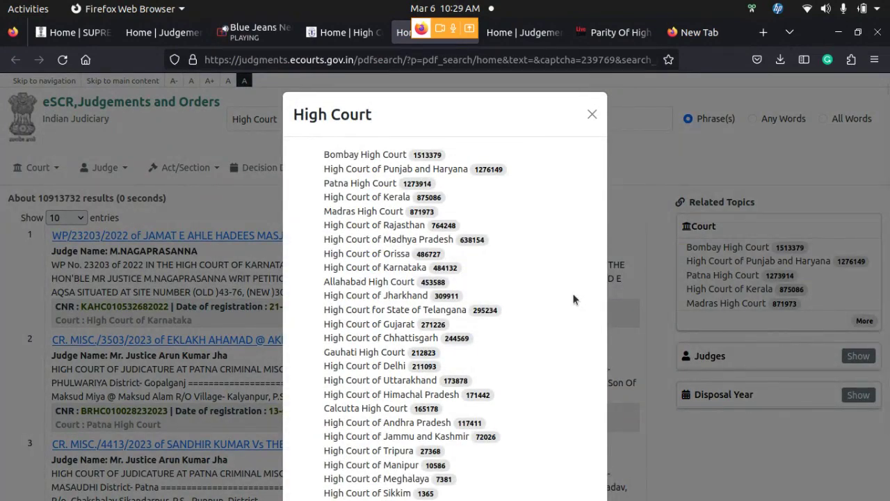
{"action": "scroll", "coordinate": [573, 299], "scroll_direction": "down", "scroll_amount": 1}
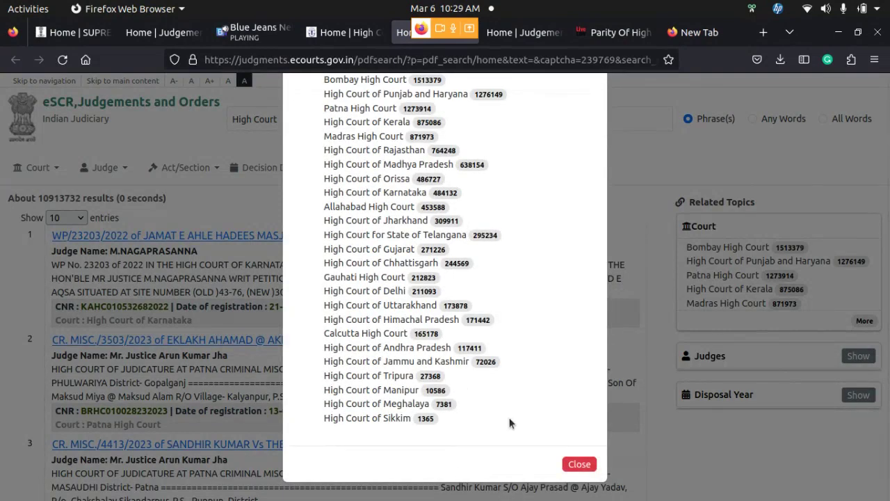
{"action": "left_click", "coordinate": [577, 470]}
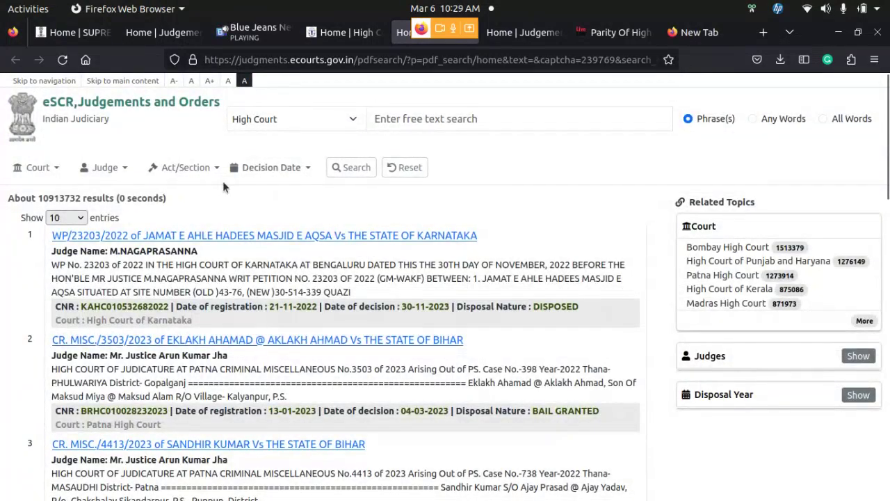
Filter the court to High Court of Sikkim, Principal Bench Sikkim
{"action": "left_click", "coordinate": [59, 170]}
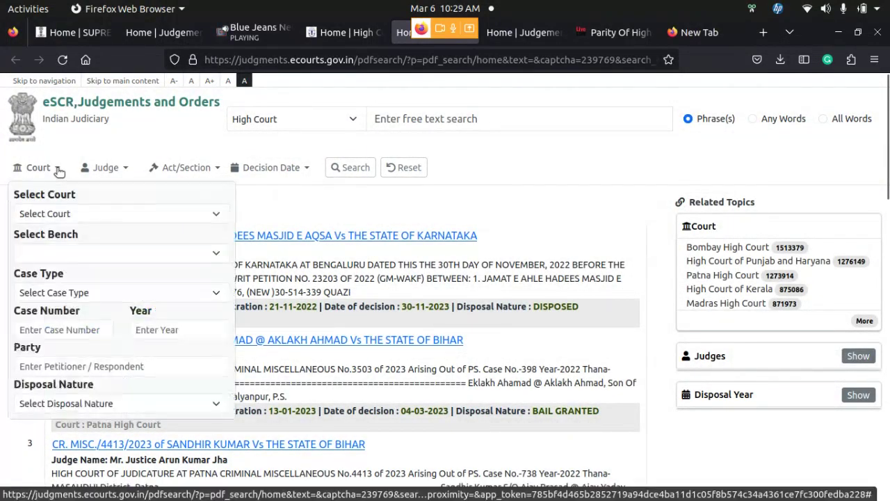
{"action": "left_click", "coordinate": [130, 213]}
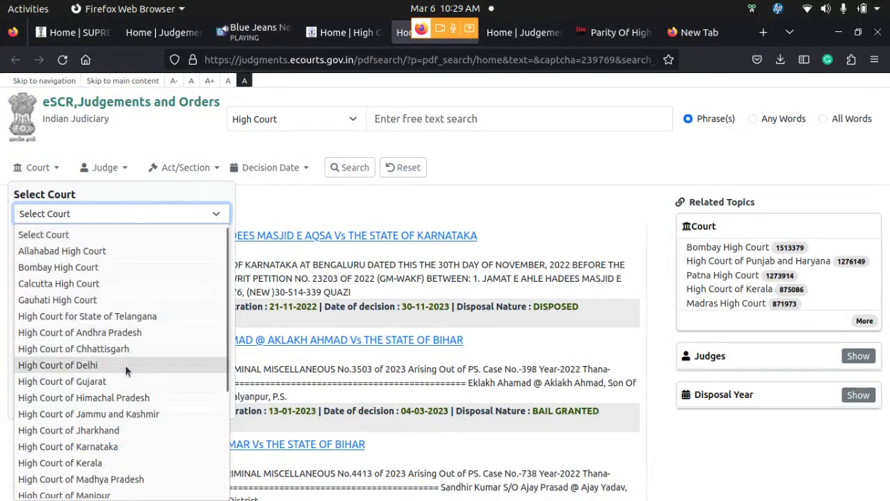
{"action": "scroll", "coordinate": [125, 364], "scroll_direction": "down", "scroll_amount": 3}
{"action": "left_click", "coordinate": [113, 422]}
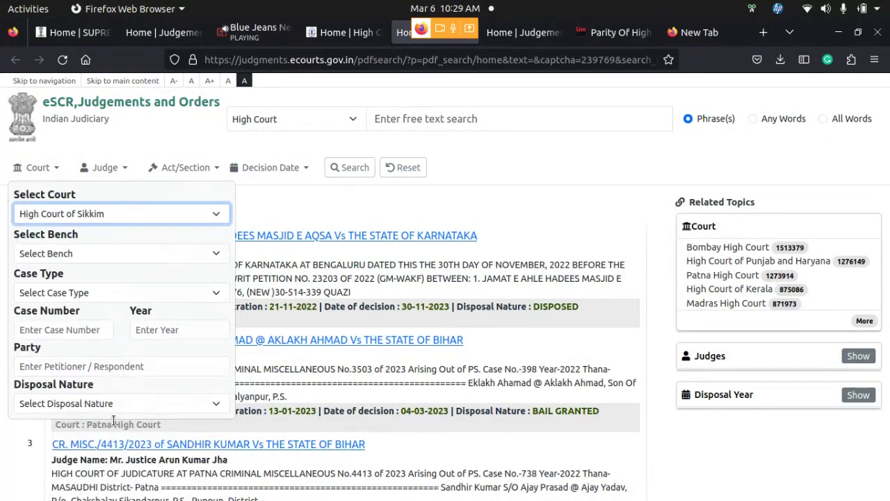
{"action": "left_click", "coordinate": [150, 253]}
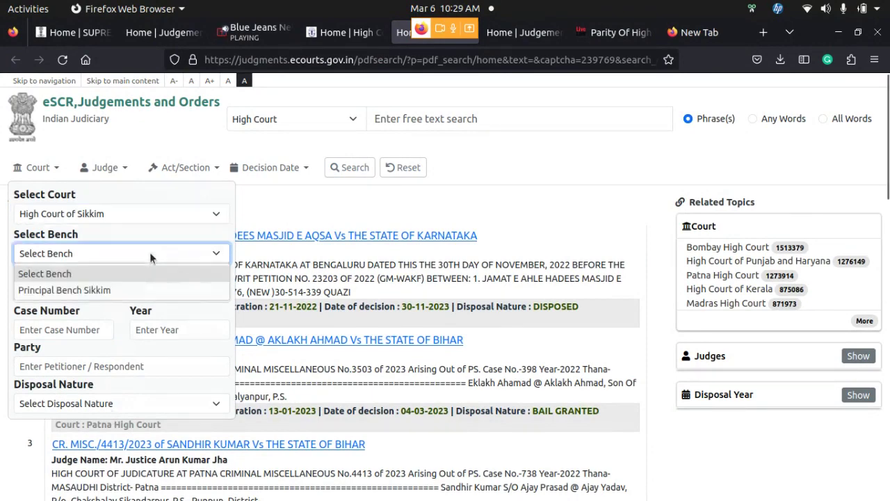
{"action": "left_click", "coordinate": [147, 295]}
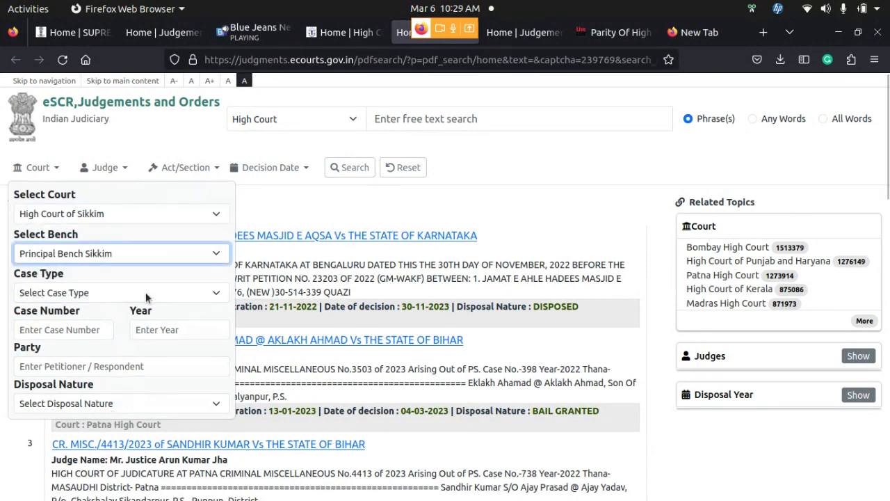
Search case type BAIL APPLN., number 1 of 2022, leaving disposal nature unset
{"action": "left_click", "coordinate": [147, 296]}
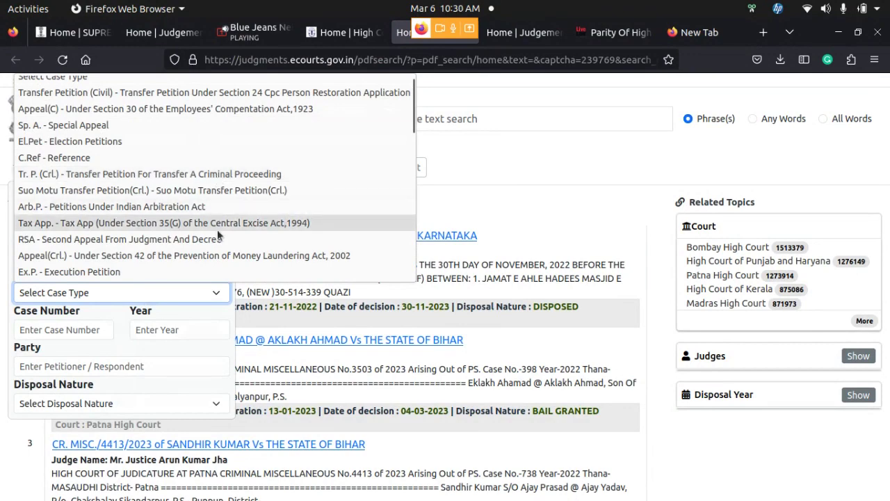
{"action": "scroll", "coordinate": [215, 174], "scroll_direction": "up", "scroll_amount": 1}
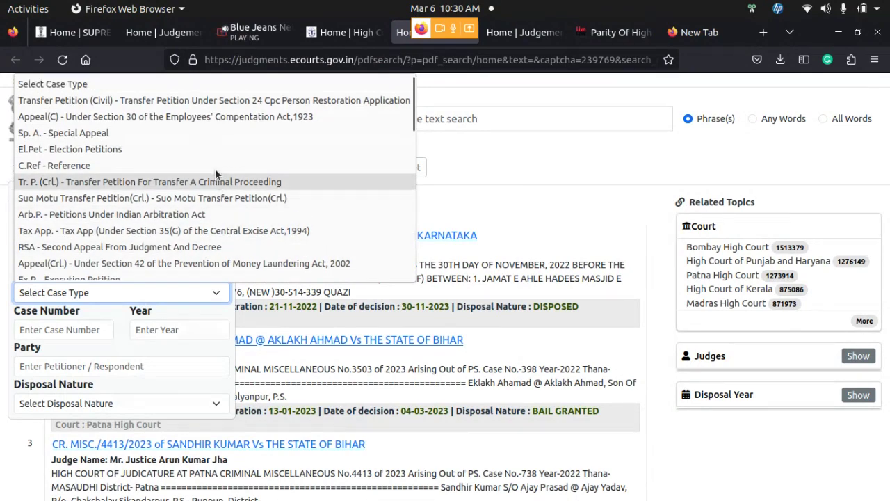
{"action": "scroll", "coordinate": [221, 188], "scroll_direction": "down", "scroll_amount": 8}
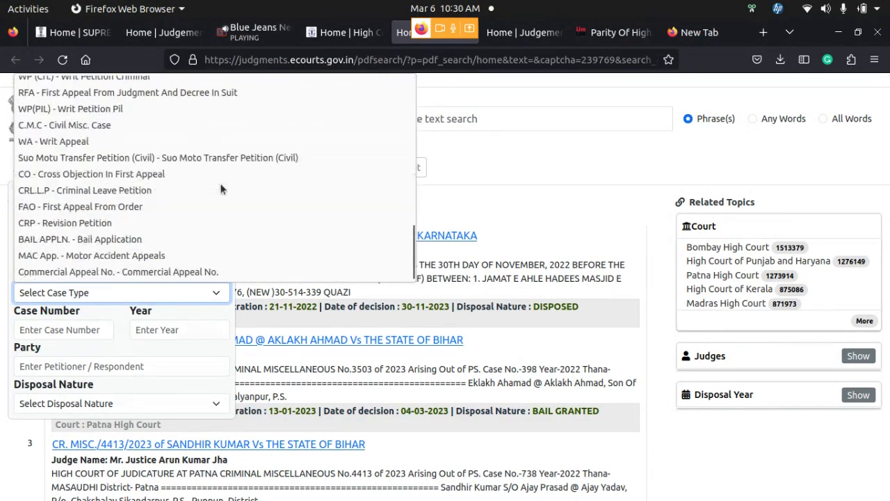
{"action": "left_click", "coordinate": [172, 240]}
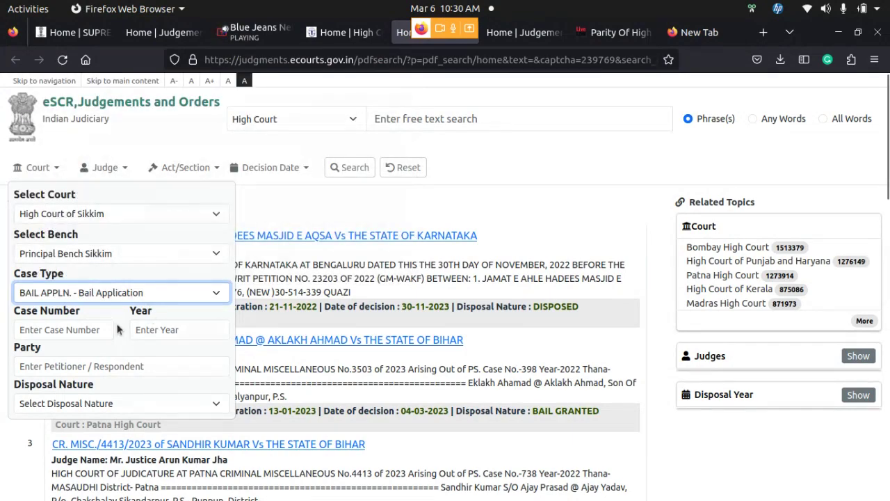
{"action": "left_click", "coordinate": [88, 328]}
{"action": "type", "text": "1"}
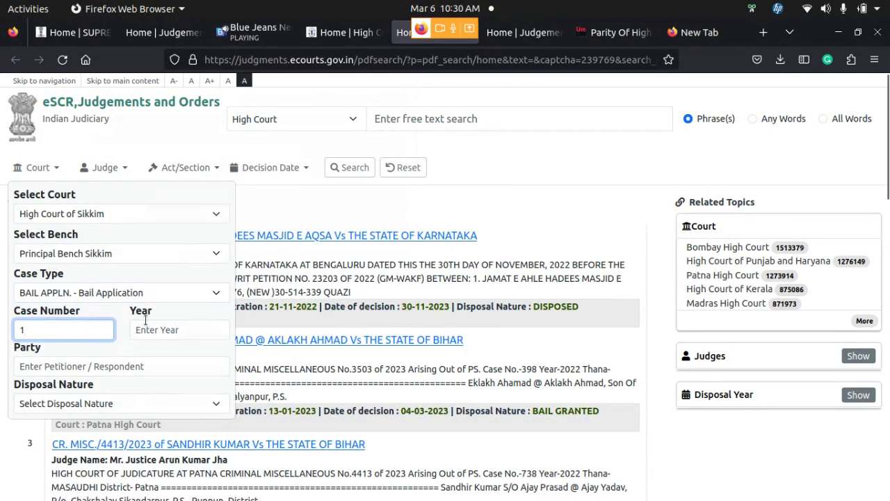
{"action": "left_click", "coordinate": [180, 332]}
{"action": "type", "text": "2022"}
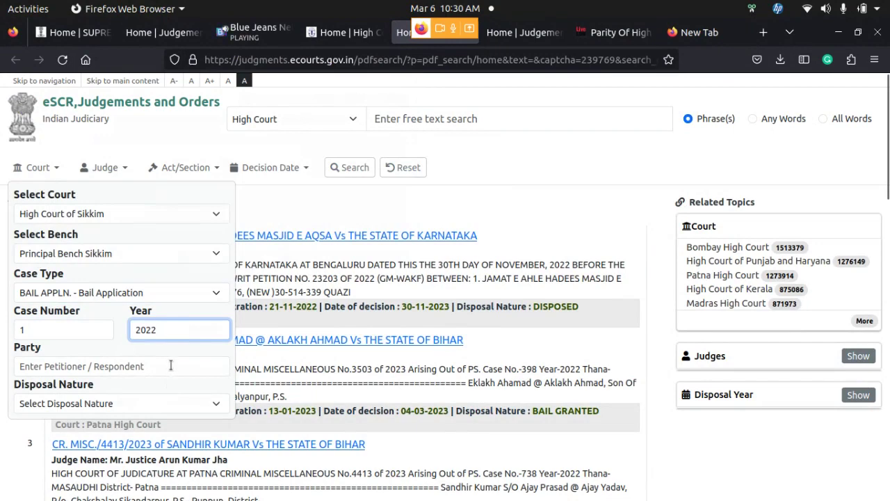
{"action": "left_click", "coordinate": [199, 407]}
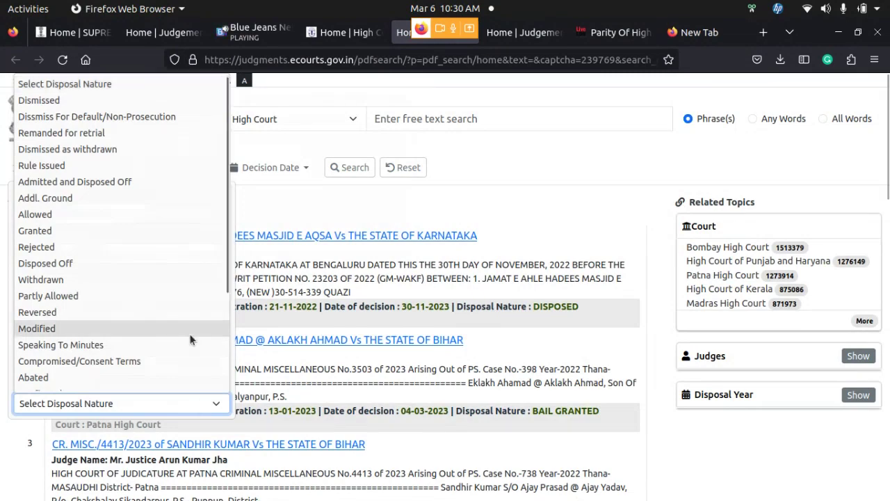
{"action": "left_click", "coordinate": [301, 186]}
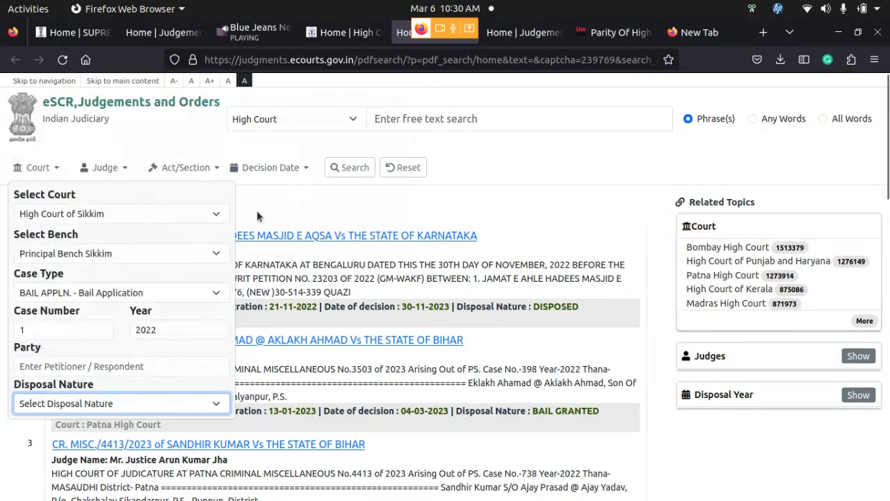
{"action": "left_click", "coordinate": [348, 169]}
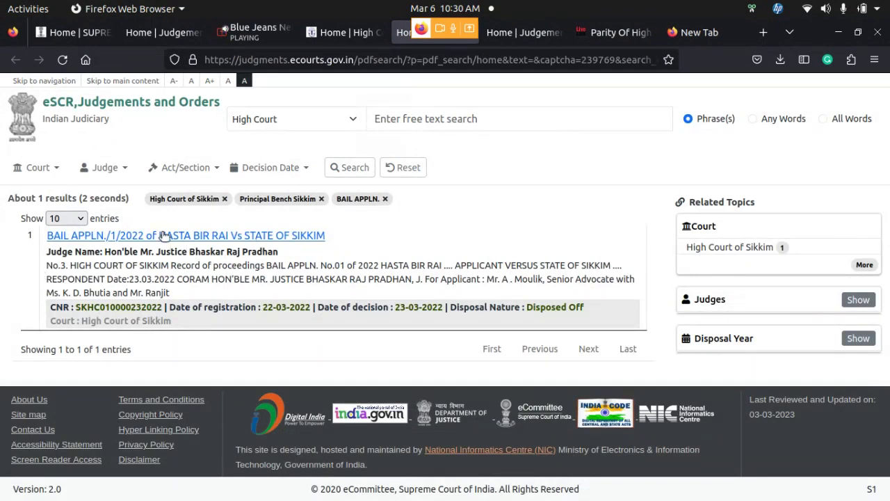
Open the bail order PDF, read through it, and close the viewer
{"action": "left_click", "coordinate": [163, 236]}
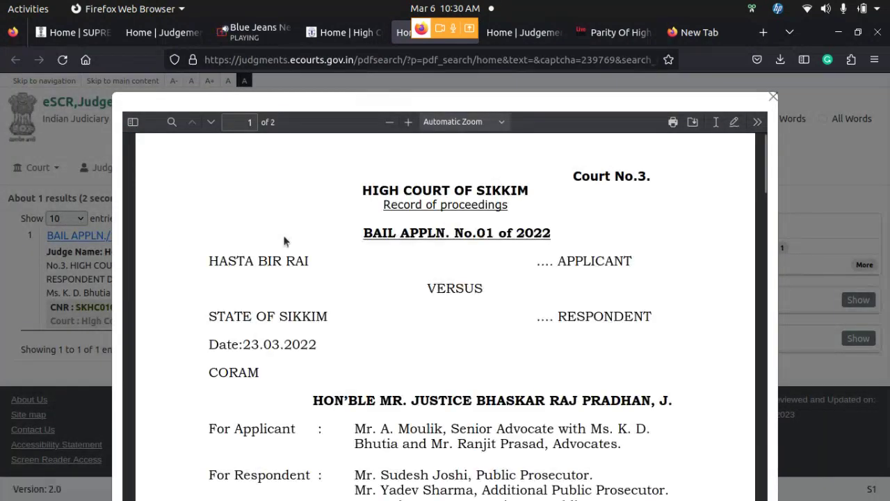
{"action": "scroll", "coordinate": [493, 252], "scroll_direction": "down", "scroll_amount": 8}
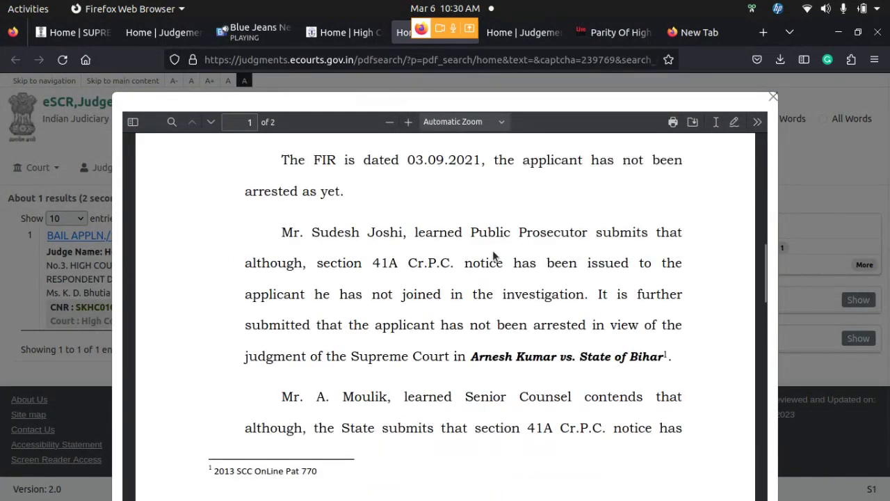
{"action": "scroll", "coordinate": [493, 252], "scroll_direction": "up", "scroll_amount": 4}
{"action": "scroll", "coordinate": [492, 250], "scroll_direction": "up", "scroll_amount": 3}
{"action": "scroll", "coordinate": [492, 250], "scroll_direction": "down", "scroll_amount": 12}
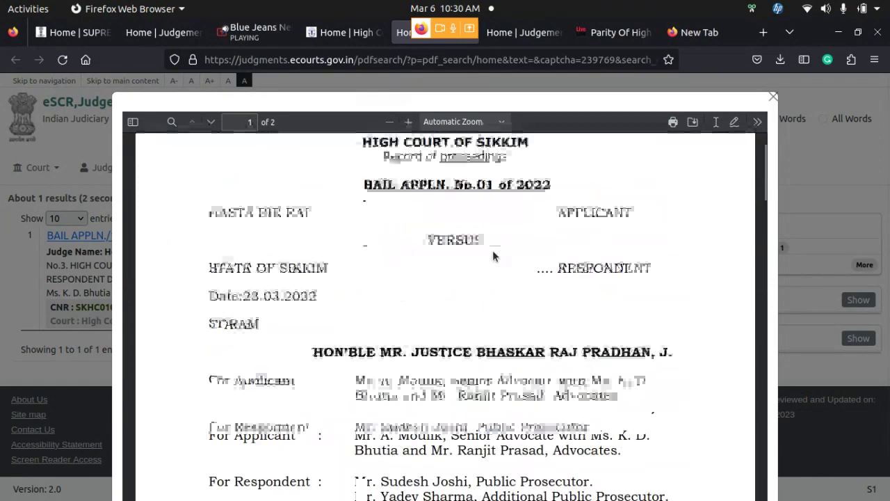
{"action": "scroll", "coordinate": [493, 250], "scroll_direction": "up", "scroll_amount": 12}
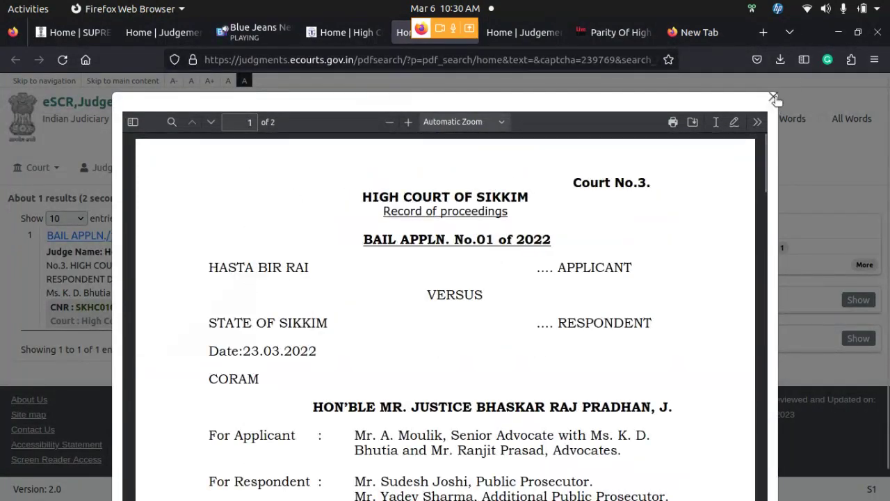
{"action": "left_click", "coordinate": [773, 97]}
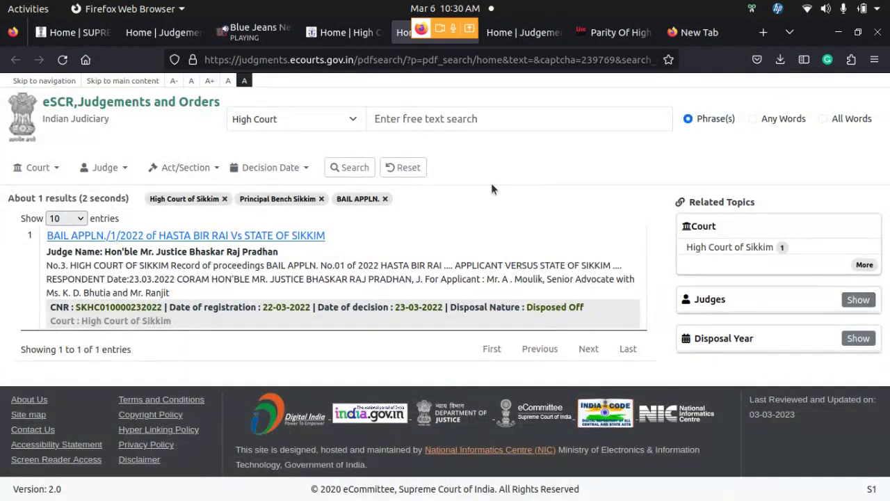
Reset all filters and return to the earlier tab listing about 34442 judgments
{"action": "left_click", "coordinate": [408, 170]}
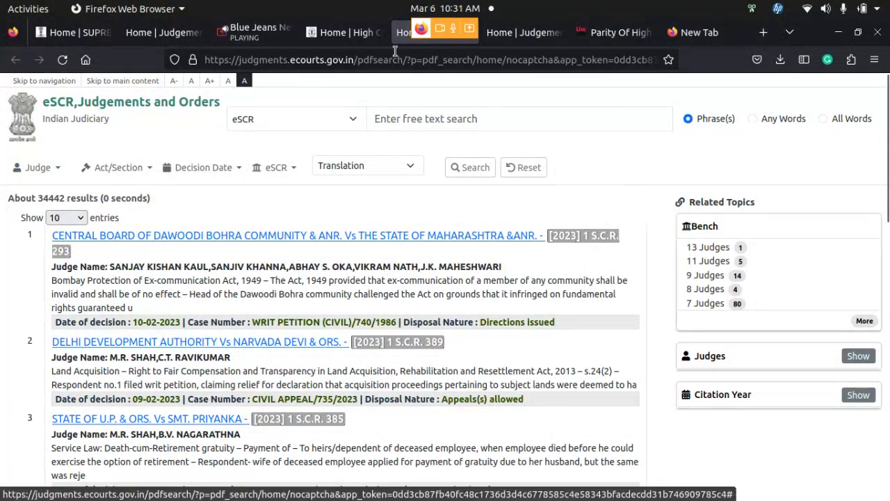
{"action": "left_click", "coordinate": [512, 37]}
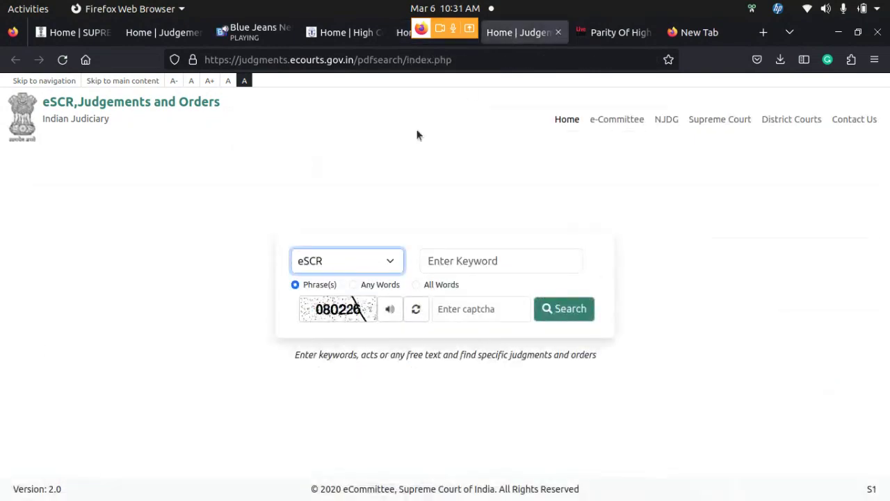
{"action": "left_click", "coordinate": [404, 41]}
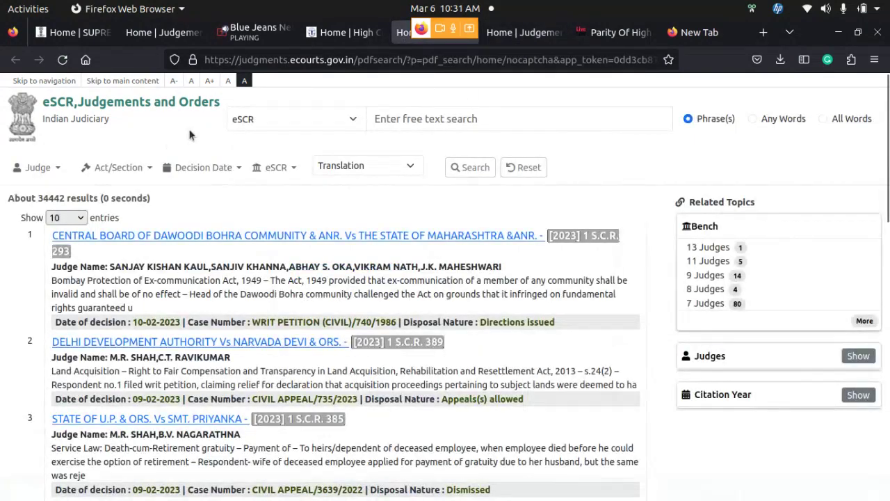
Change the collection from eSCR to High Court and load its results
{"action": "left_click", "coordinate": [329, 121]}
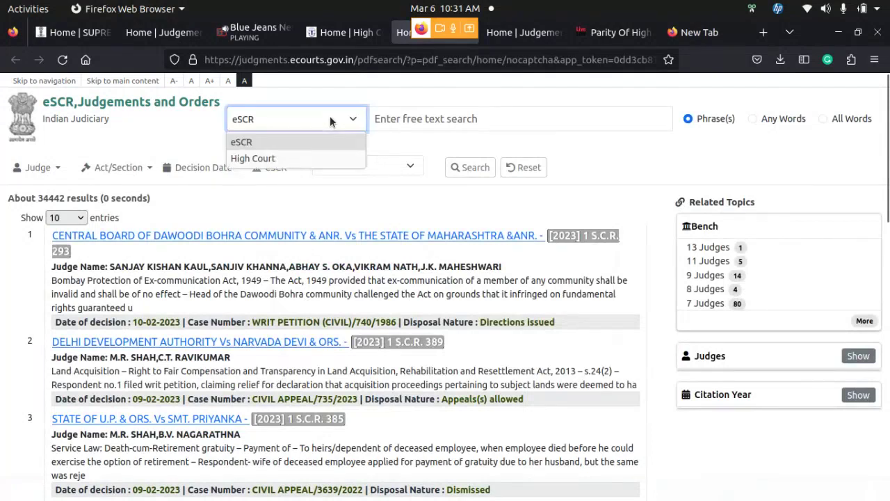
{"action": "left_click", "coordinate": [330, 159]}
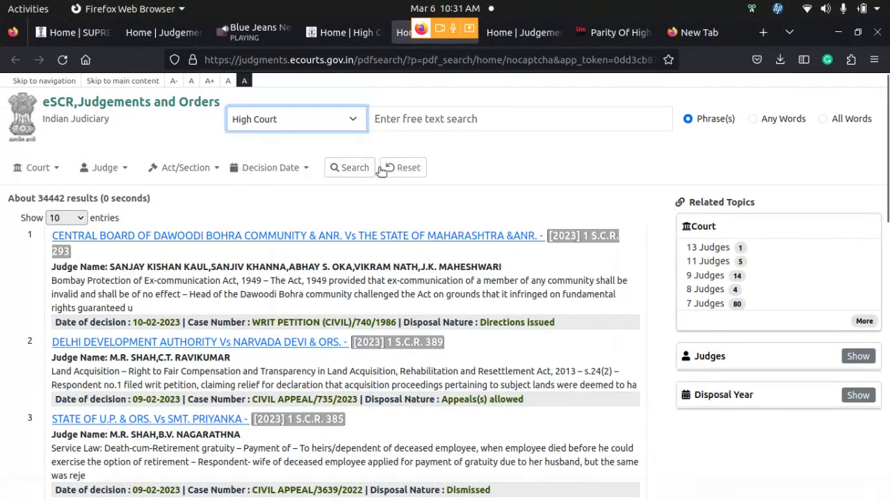
{"action": "left_click", "coordinate": [353, 167]}
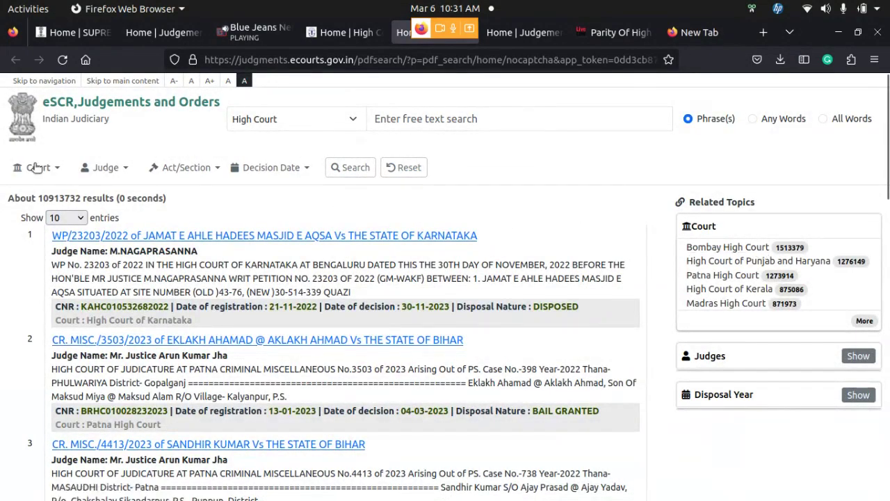
Inspect the Judge, Act/Section and Decision Date filter menus, keeping High Court as collection
{"action": "left_click", "coordinate": [129, 170]}
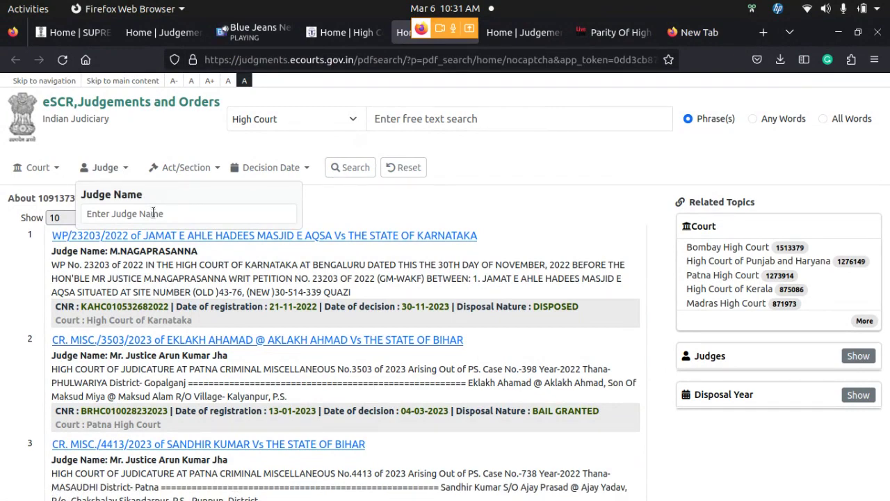
{"action": "left_click", "coordinate": [206, 166]}
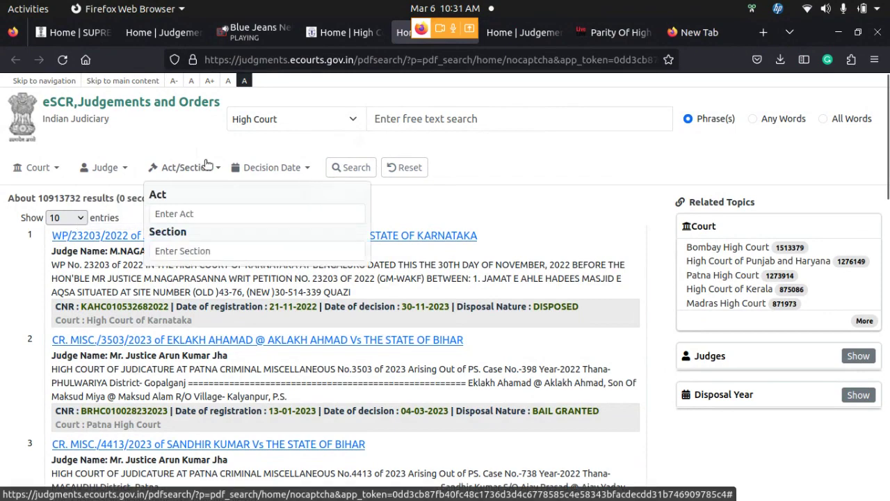
{"action": "left_click", "coordinate": [290, 168]}
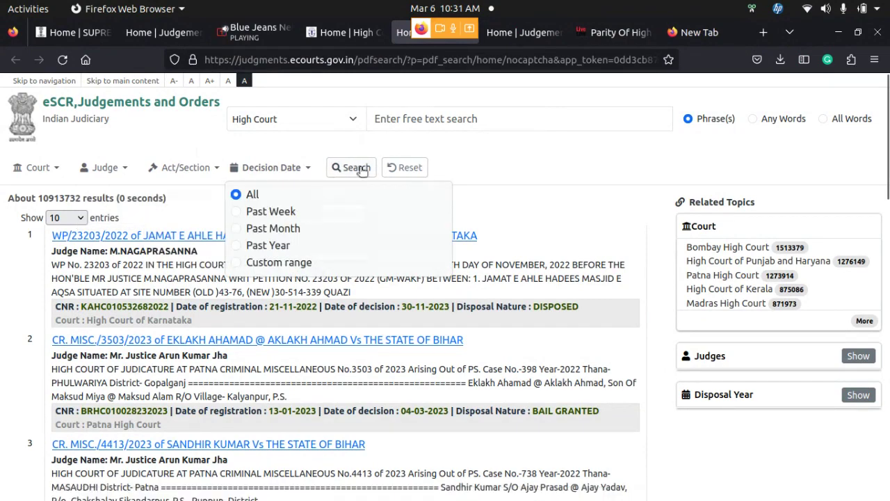
{"action": "left_click", "coordinate": [517, 158]}
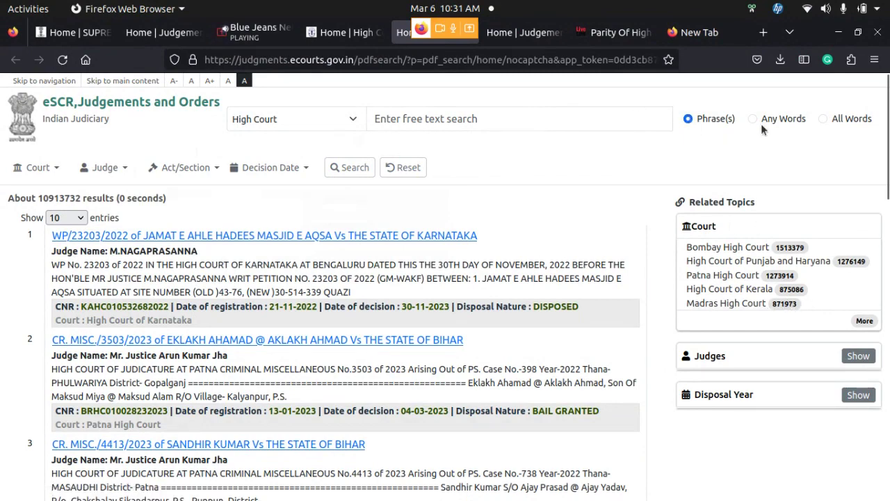
{"action": "left_click", "coordinate": [357, 119]}
{"action": "left_click", "coordinate": [356, 119]}
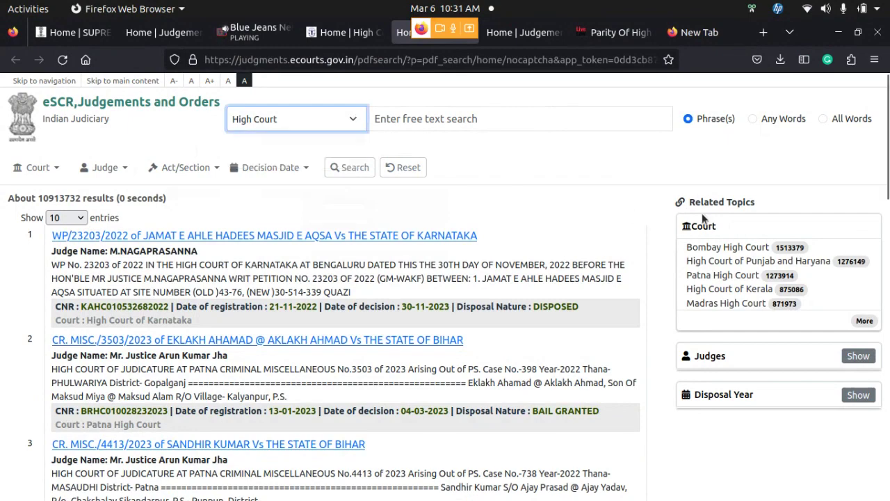
Pick High Court of Sikkim from the full court list (about 1365 judgments), then dismiss the empty judges list
{"action": "left_click", "coordinate": [864, 320]}
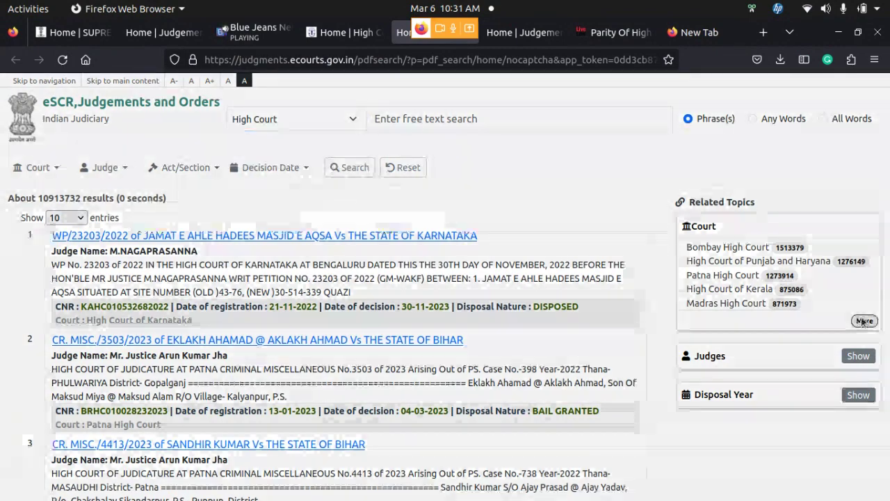
{"action": "scroll", "coordinate": [362, 447], "scroll_direction": "down", "scroll_amount": 2}
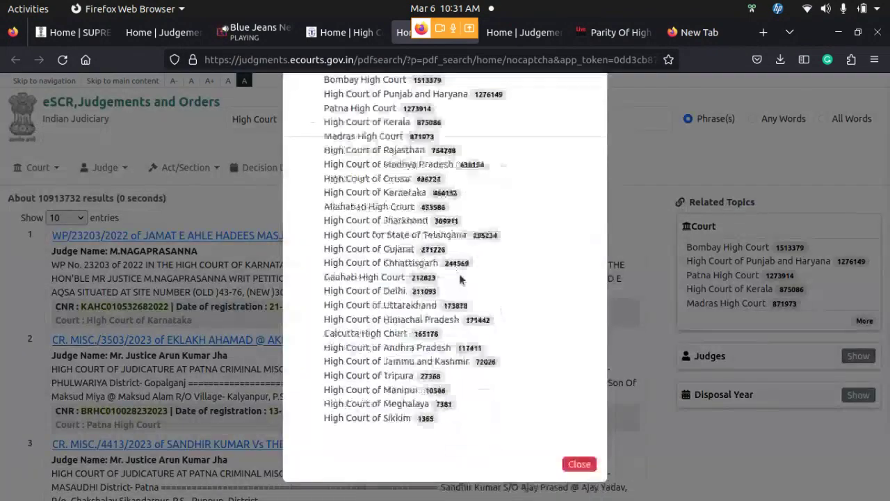
{"action": "left_click", "coordinate": [388, 420]}
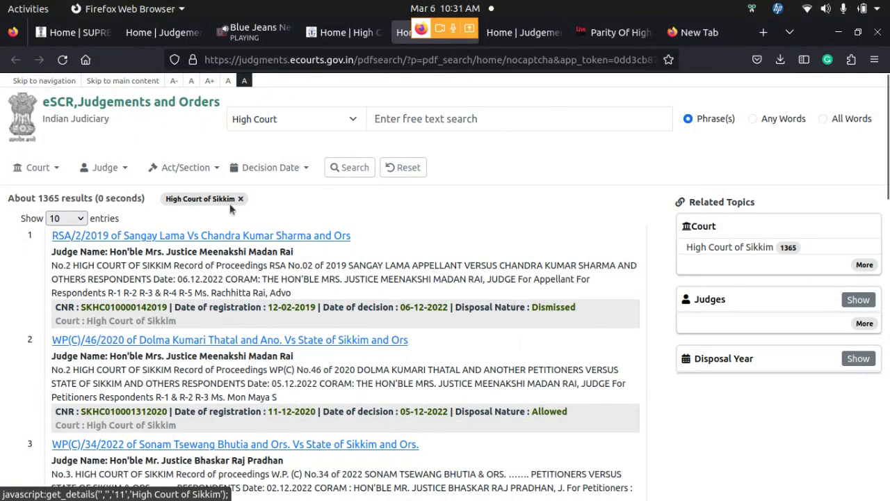
{"action": "left_click", "coordinate": [870, 324]}
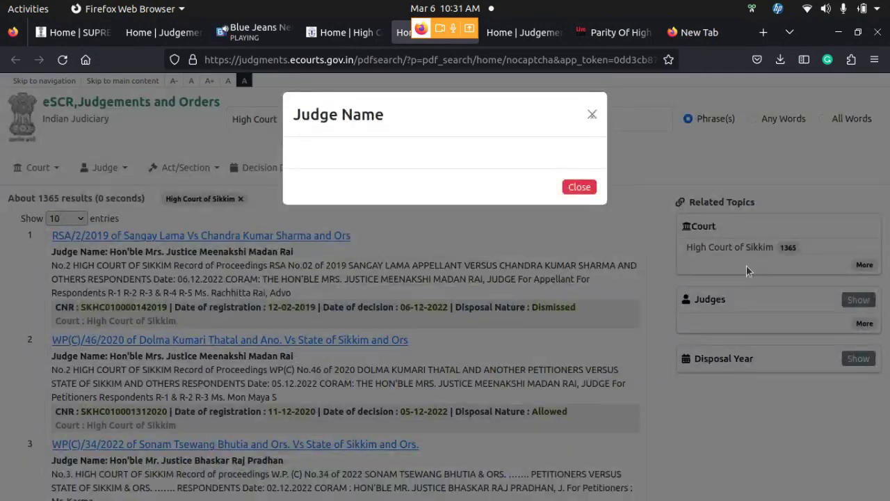
{"action": "left_click", "coordinate": [584, 186]}
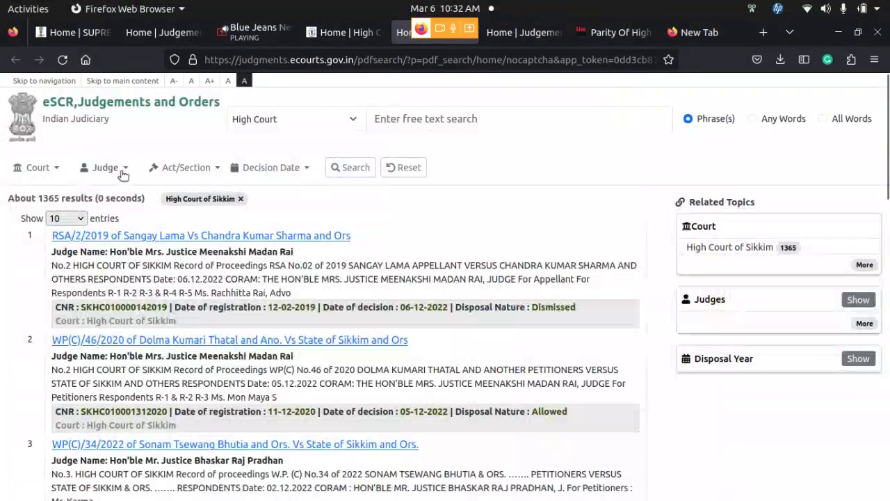
Filter by judge Hon'ble Mrs. Justice Meenakshi Madan Rai via the 'Meen' autocomplete, giving about 502 judgments
{"action": "left_click", "coordinate": [124, 173]}
{"action": "left_click", "coordinate": [148, 213]}
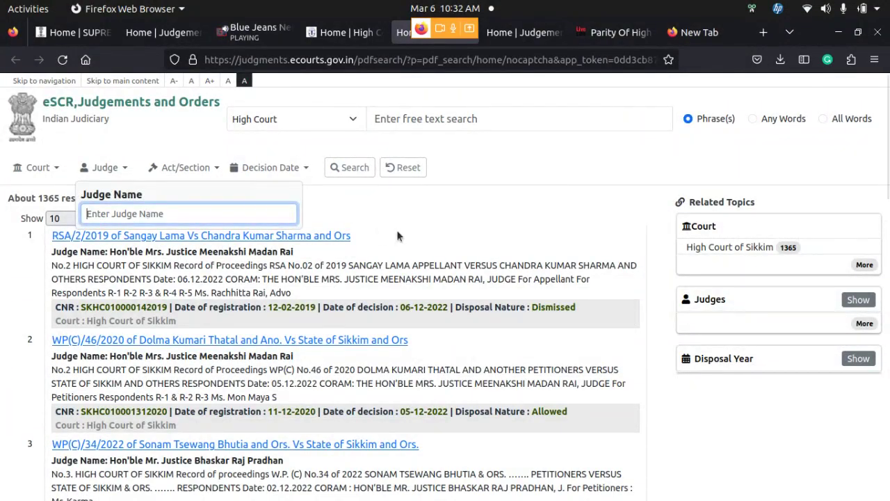
{"action": "type", "text": "M"}
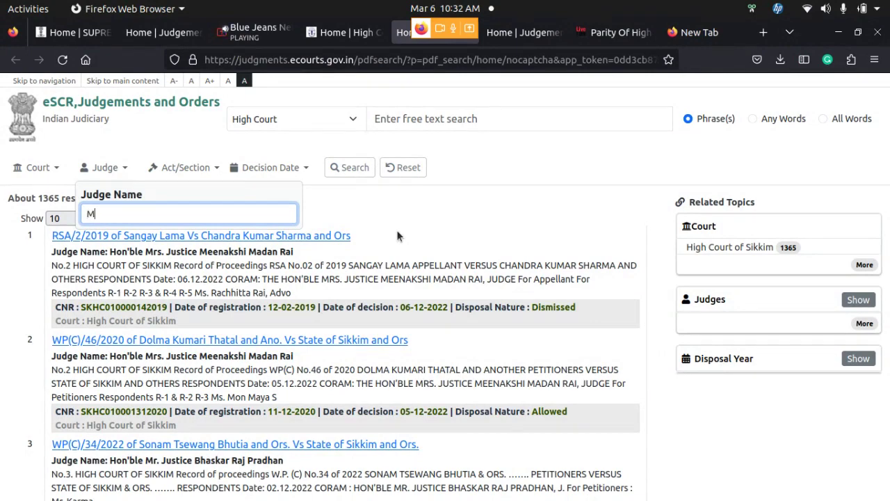
{"action": "key", "text": "BackSpace"}
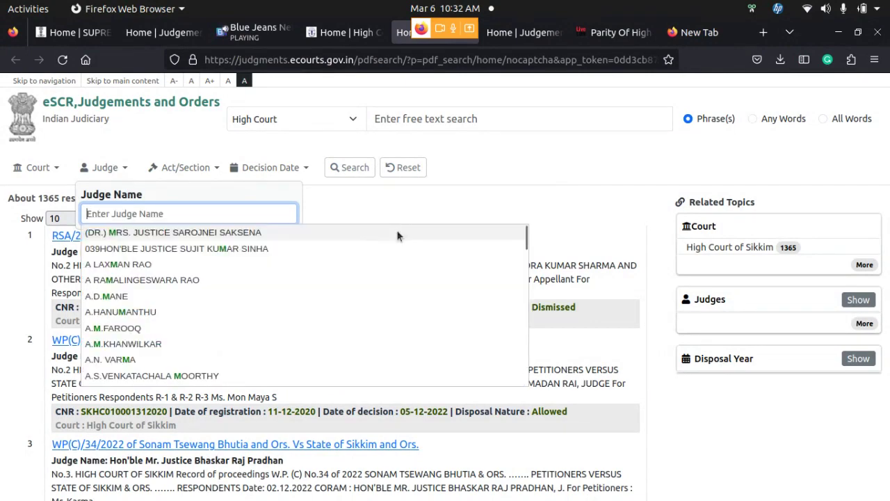
{"action": "type", "text": "M"}
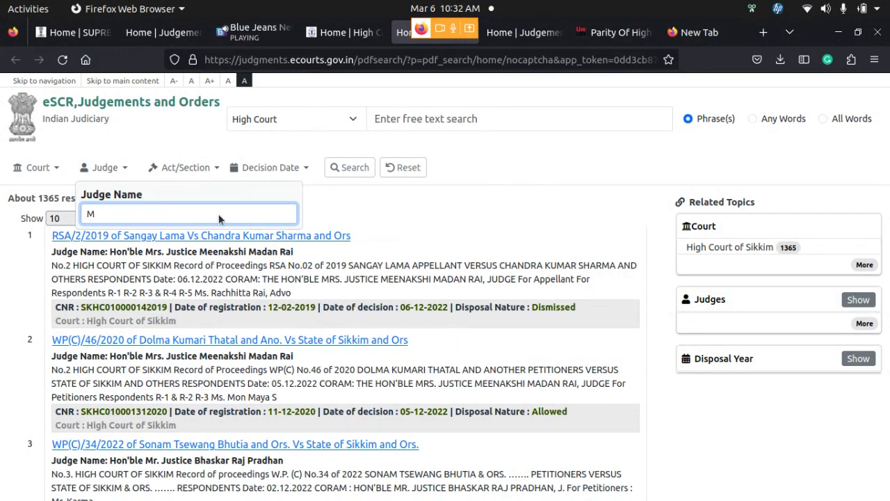
{"action": "type", "text": "e"}
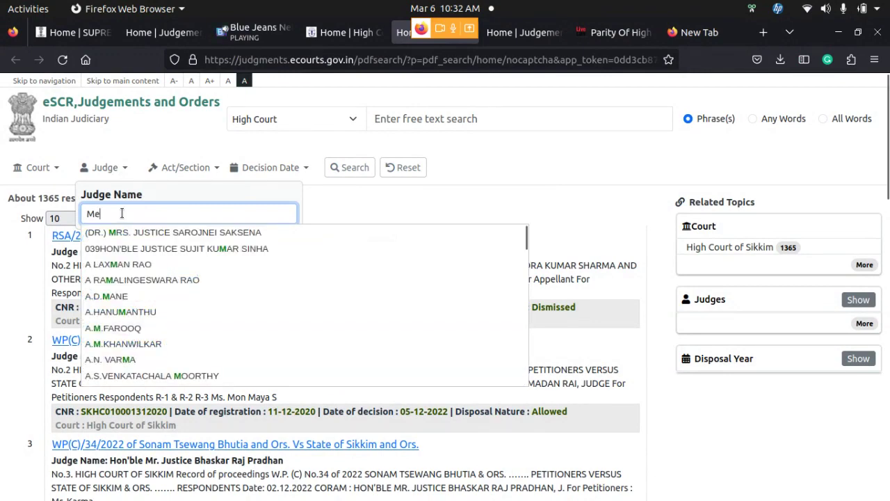
{"action": "type", "text": "e"}
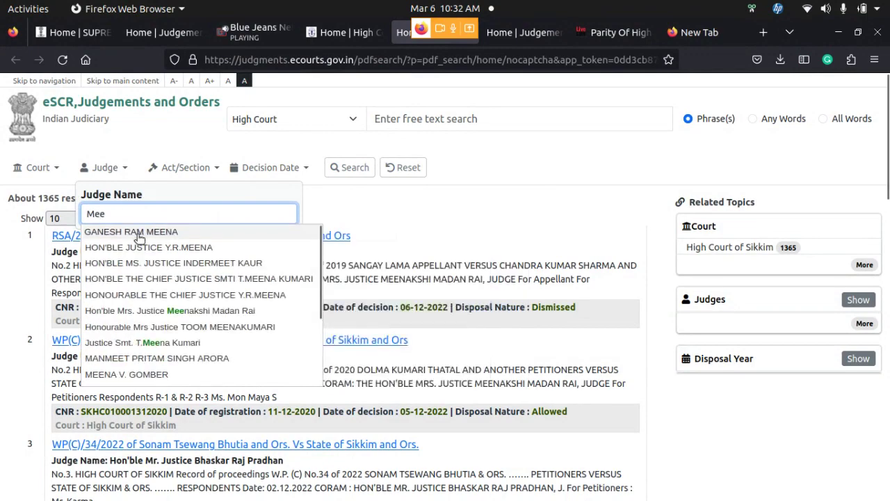
{"action": "type", "text": "n"}
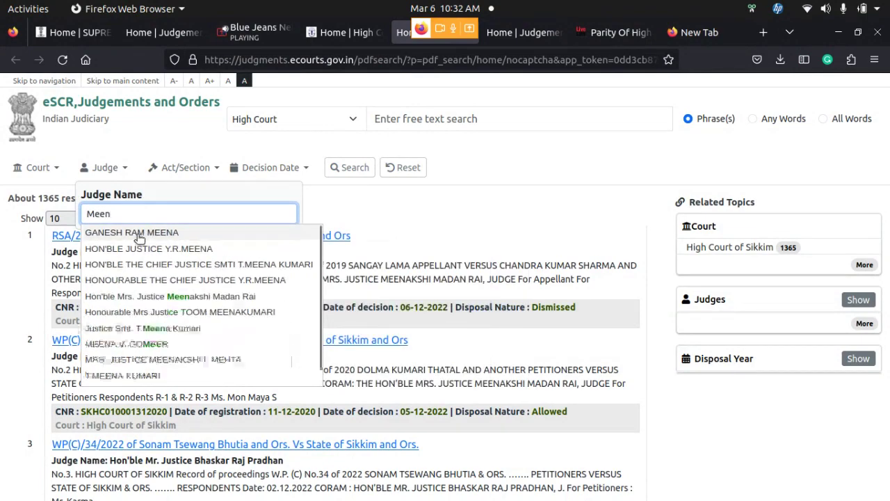
{"action": "left_click", "coordinate": [220, 297]}
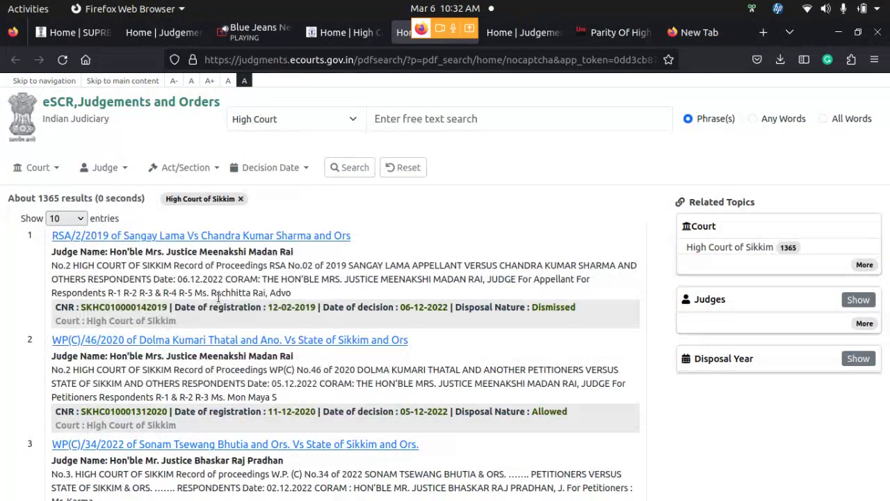
{"action": "left_click", "coordinate": [342, 167]}
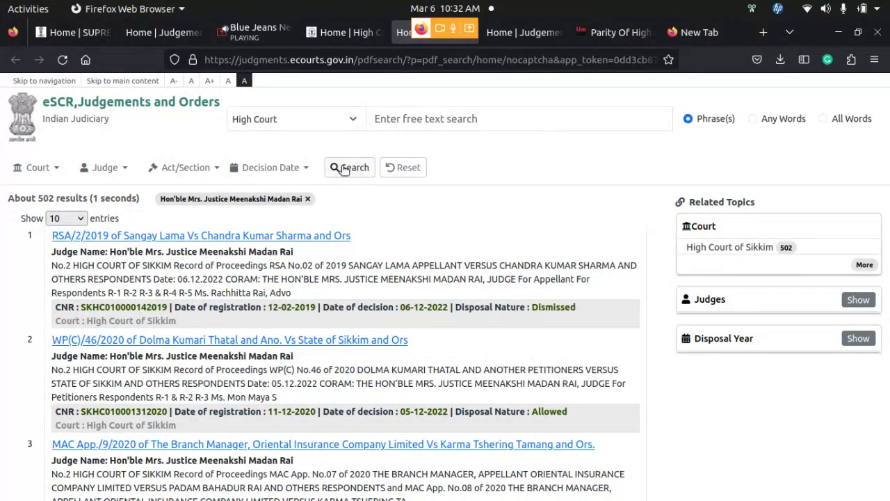
{"action": "left_click", "coordinate": [343, 169]}
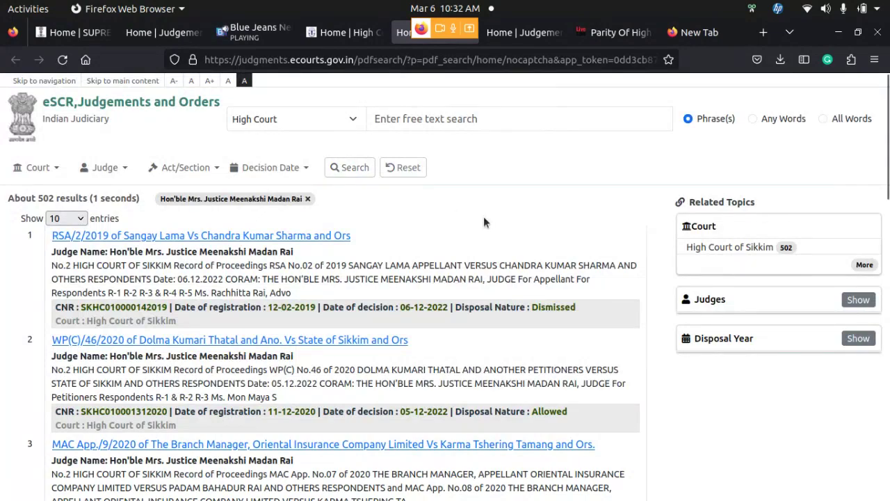
Add the free-text term 'MACT' to narrow the judge's results to about 27
{"action": "left_click", "coordinate": [499, 117]}
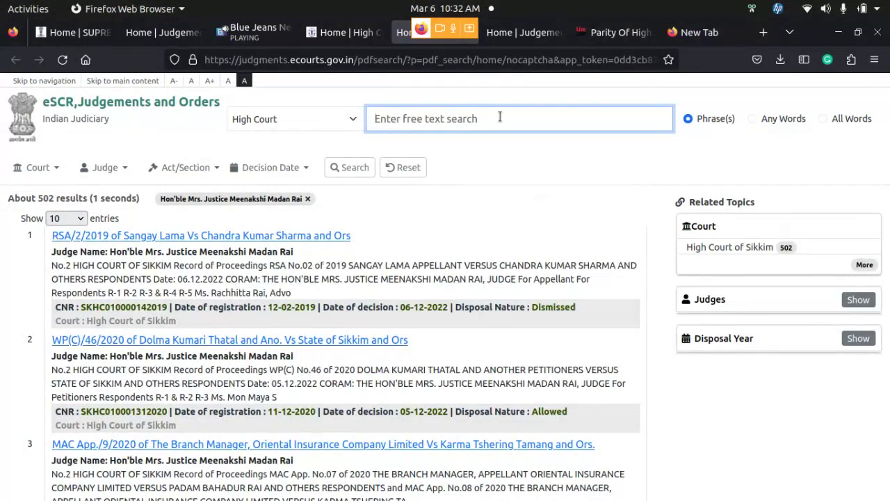
{"action": "type", "text": "MACT"}
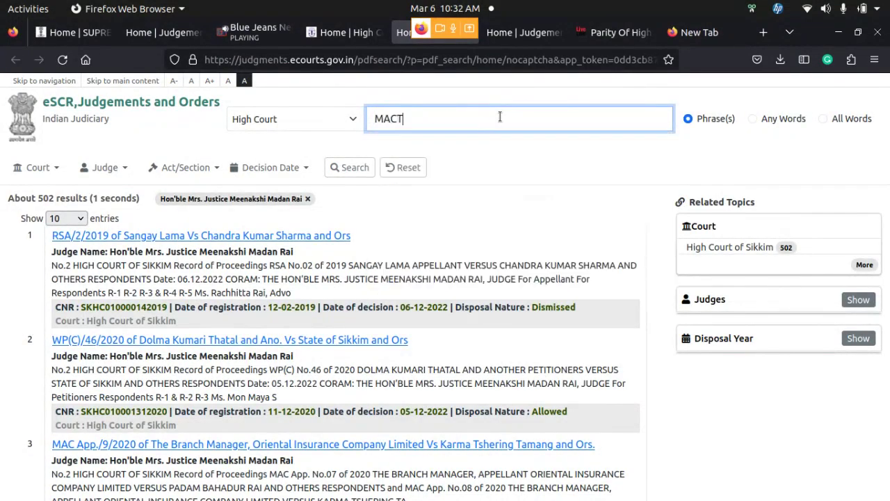
{"action": "left_click", "coordinate": [347, 167]}
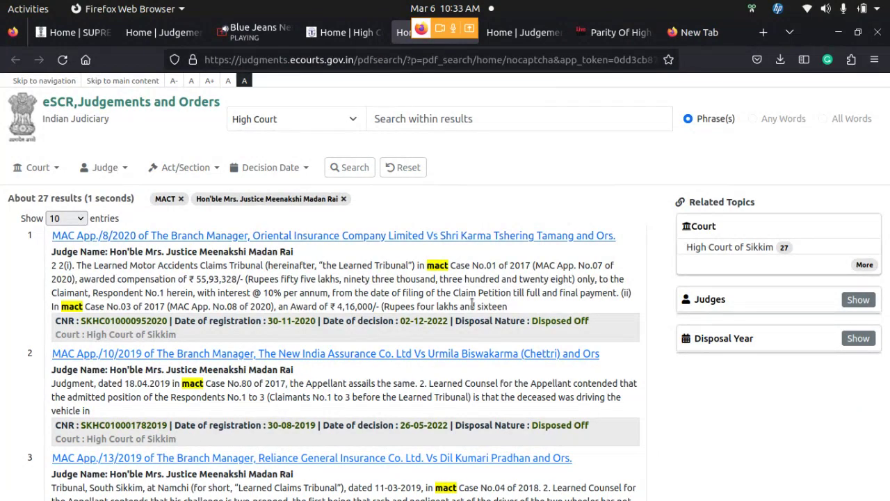
{"action": "left_click", "coordinate": [504, 124]}
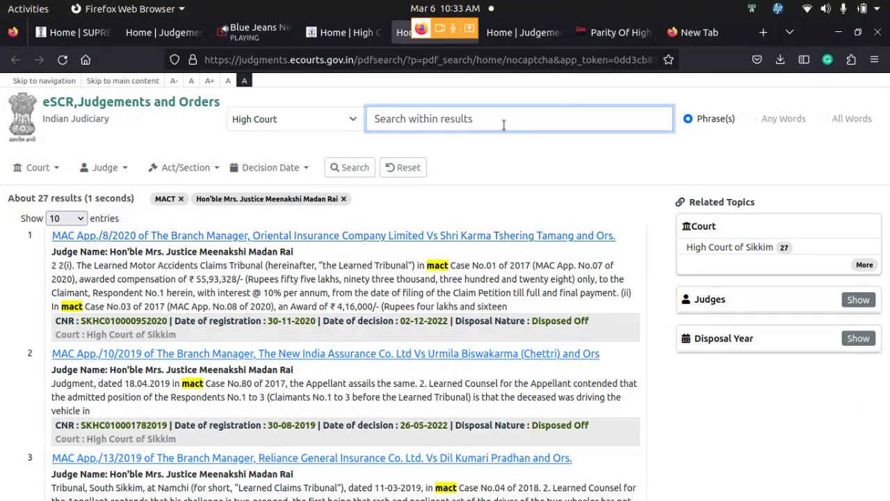
Search within the MACT results for '163A', leaving about 7 judgments led by MAC App. 10/2018
{"action": "type", "text": "1"}
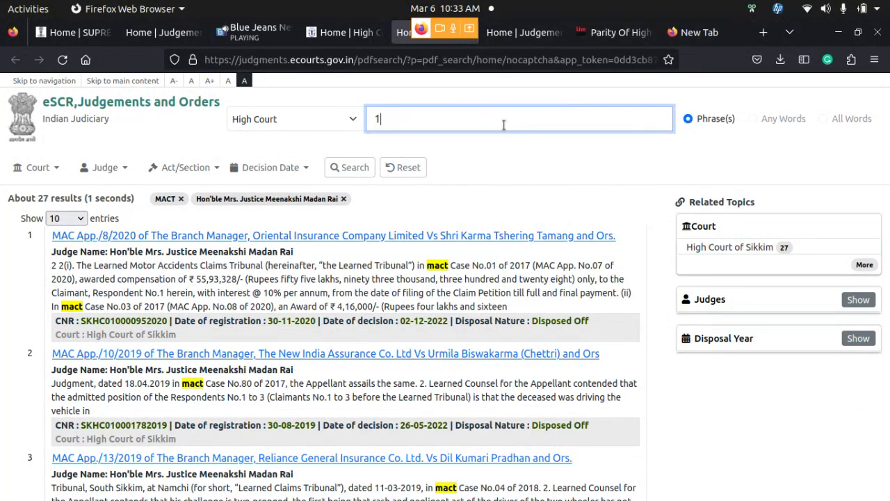
{"action": "type", "text": "63A"}
{"action": "left_click", "coordinate": [353, 169]}
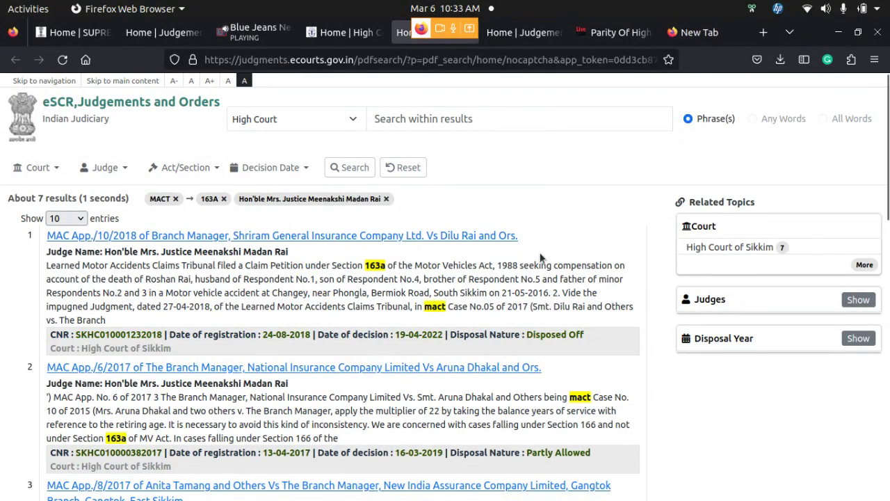
{"action": "scroll", "coordinate": [541, 256], "scroll_direction": "down", "scroll_amount": 3}
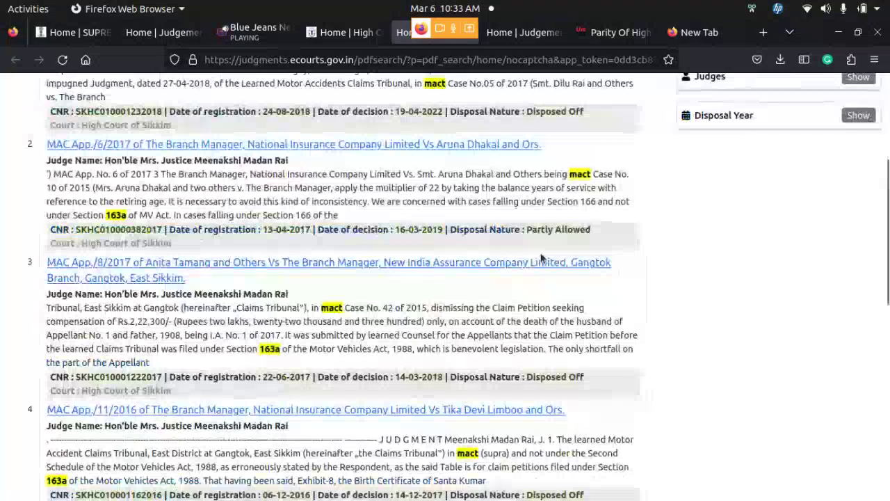
{"action": "scroll", "coordinate": [542, 258], "scroll_direction": "up", "scroll_amount": 3}
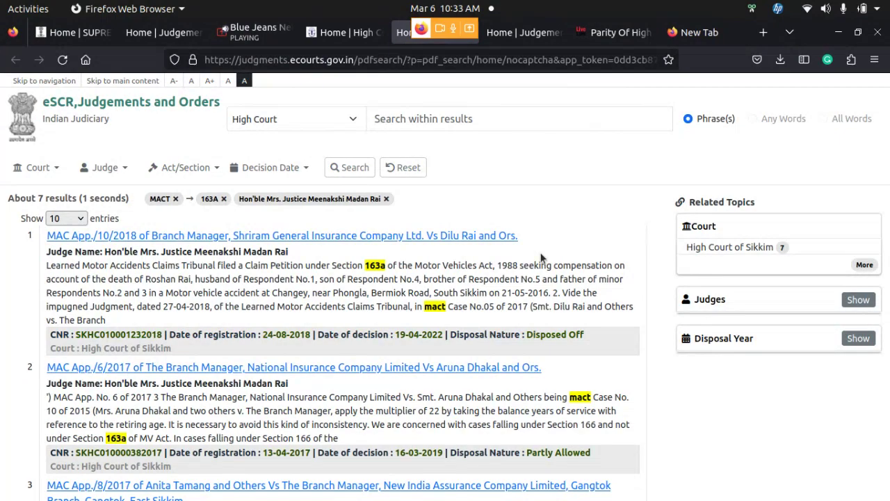
{"action": "scroll", "coordinate": [562, 330], "scroll_direction": "down", "scroll_amount": 5}
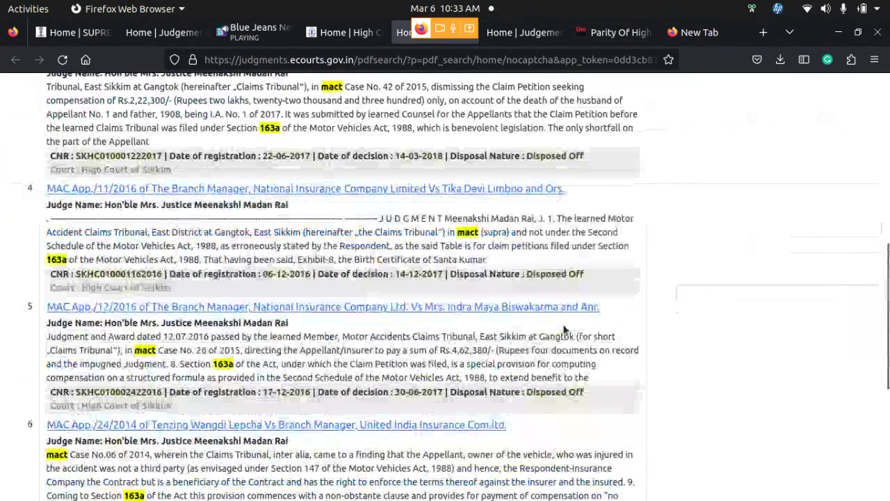
{"action": "scroll", "coordinate": [563, 330], "scroll_direction": "up", "scroll_amount": 5}
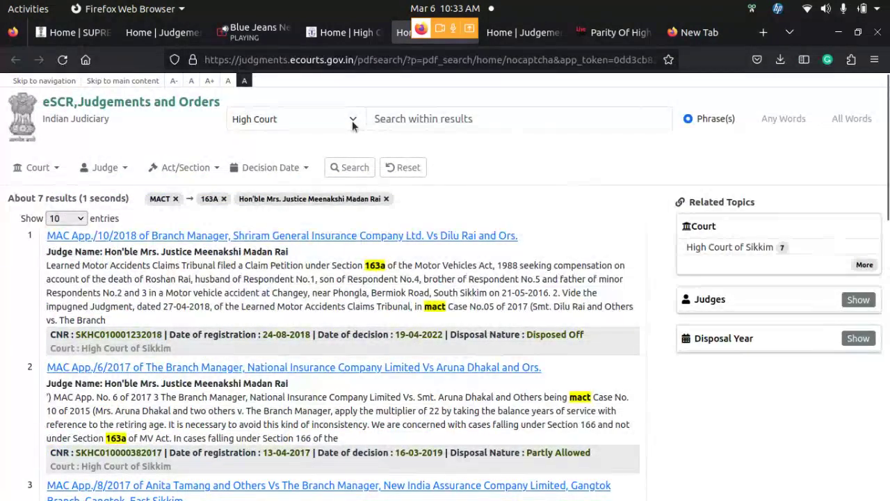
Reset all filters and rerun an unfiltered High Court search, about 10913732 judgments
{"action": "left_click", "coordinate": [368, 165]}
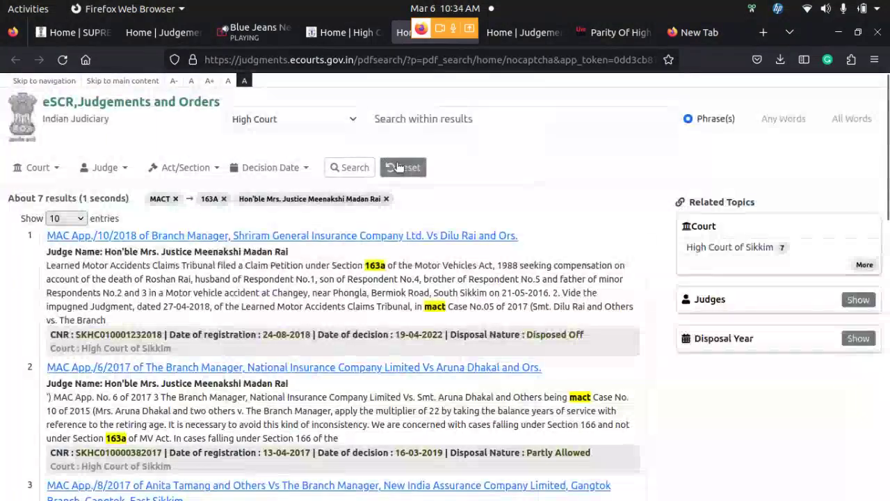
{"action": "left_click", "coordinate": [398, 166]}
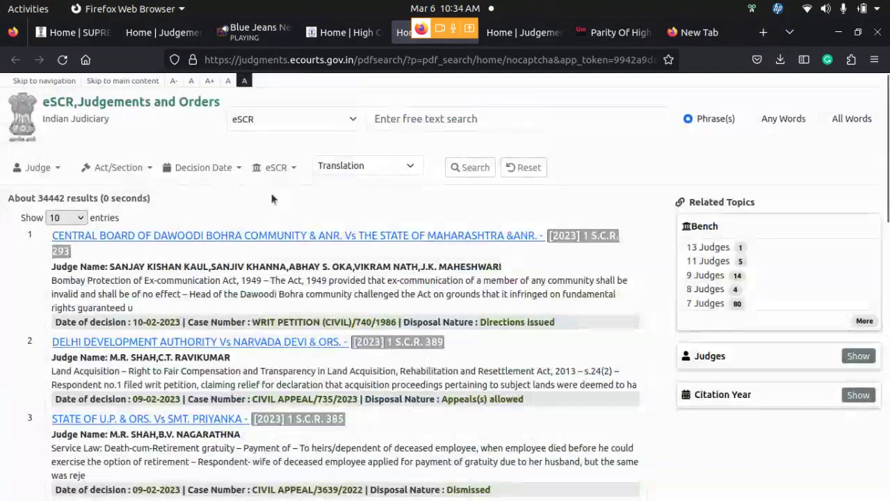
{"action": "left_click", "coordinate": [348, 111]}
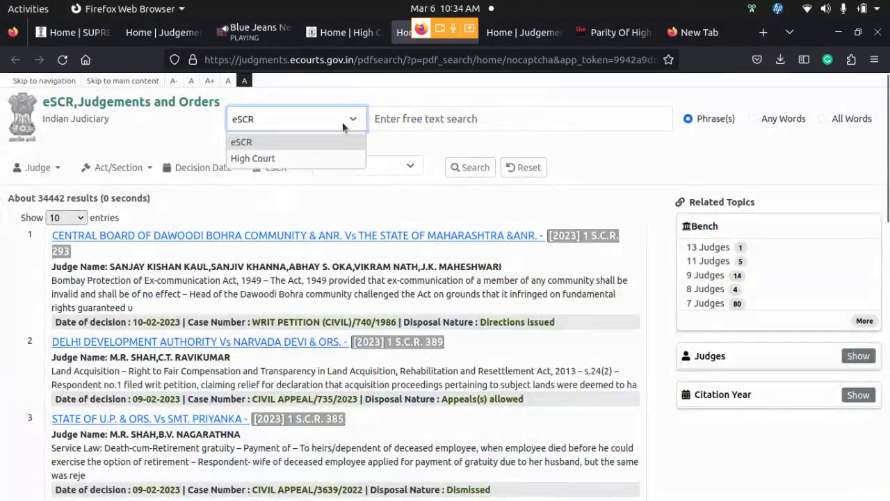
{"action": "left_click", "coordinate": [336, 158]}
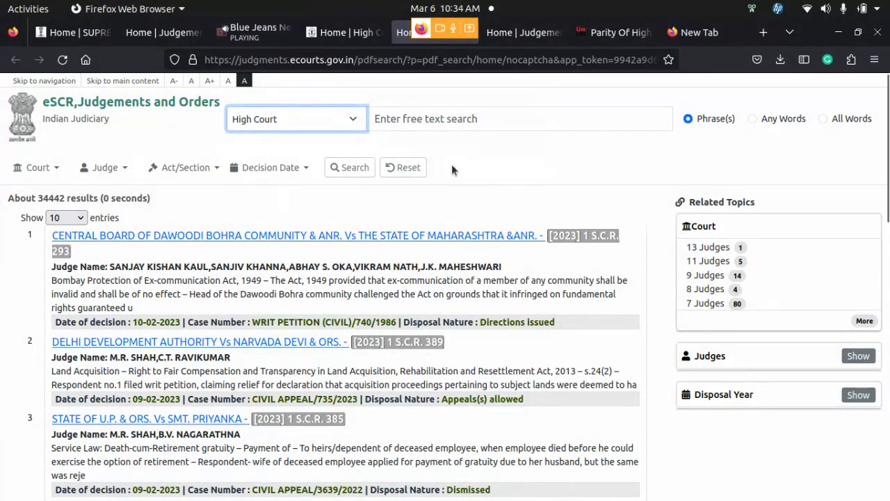
{"action": "left_click", "coordinate": [359, 171]}
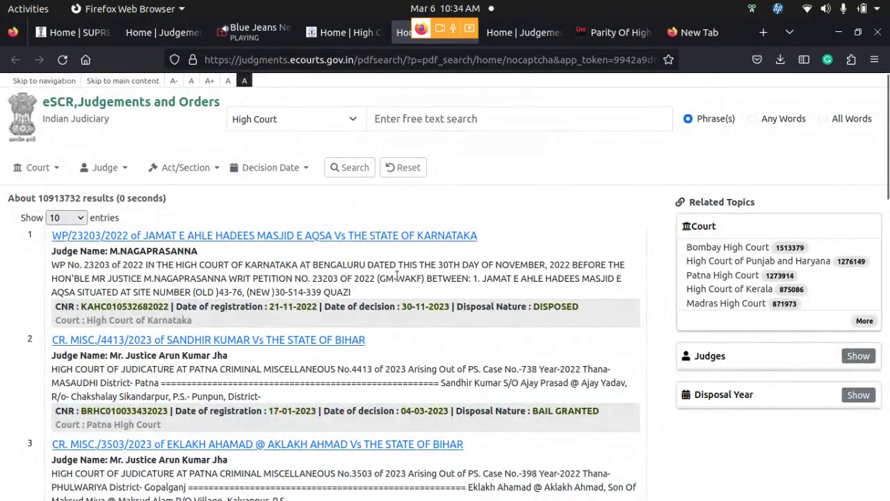
{"action": "scroll", "coordinate": [397, 276], "scroll_direction": "down", "scroll_amount": 2}
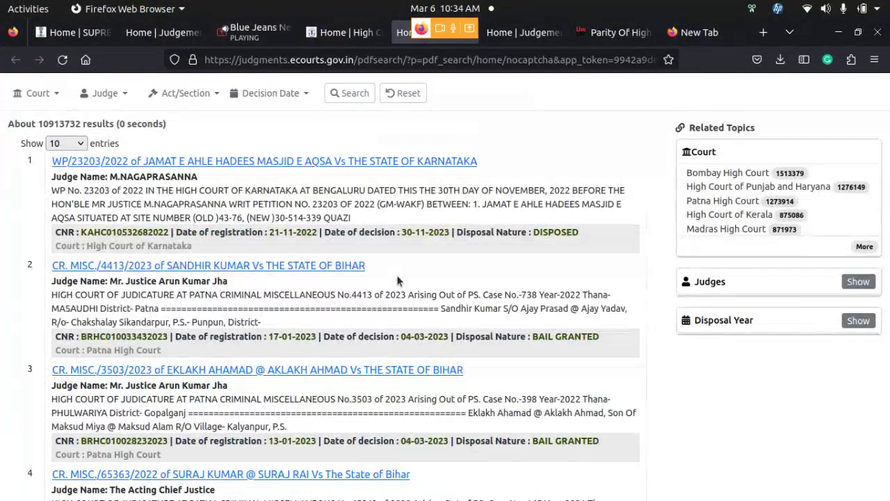
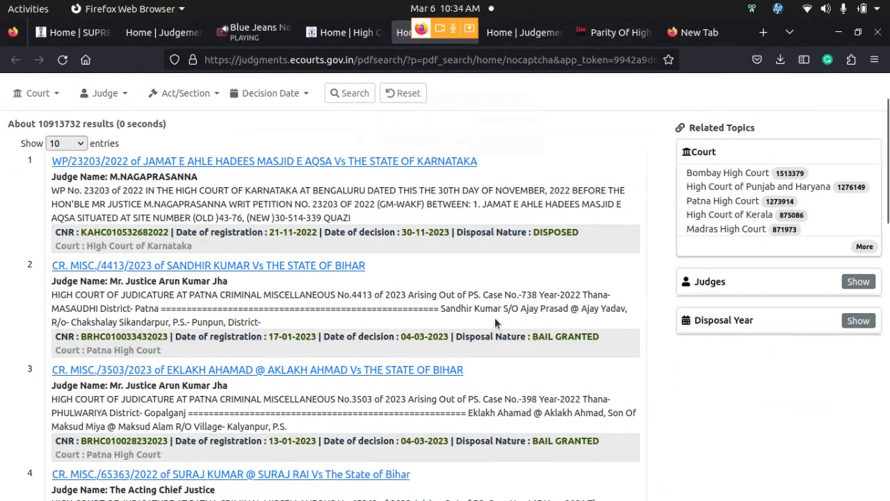
Glance at the High Court tab, then return to the Supreme Court eSCR results
{"action": "scroll", "coordinate": [495, 318], "scroll_direction": "up", "scroll_amount": 2}
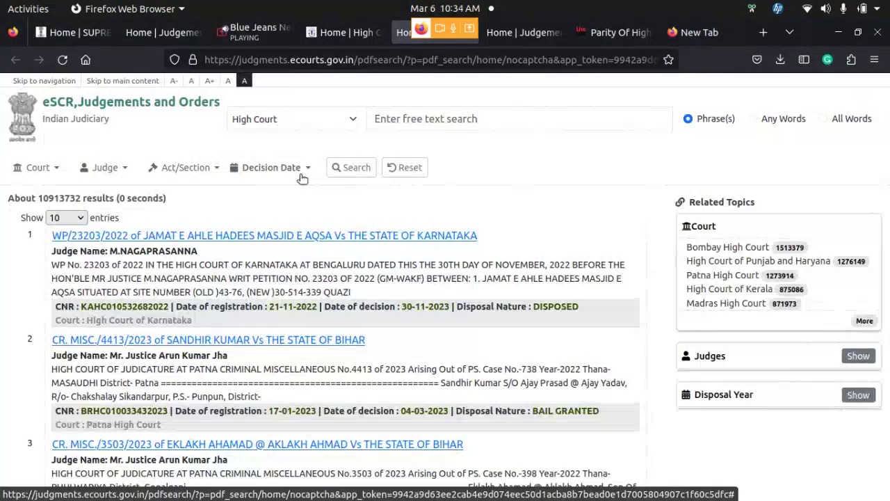
{"action": "left_click", "coordinate": [345, 32]}
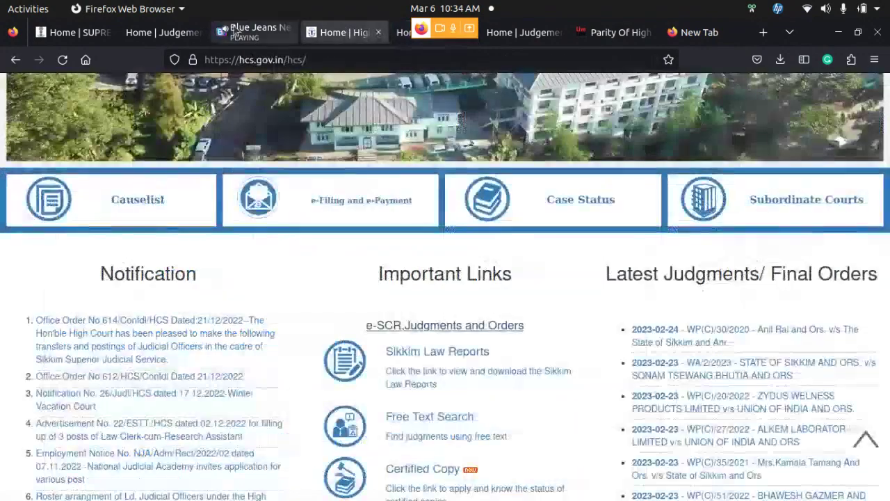
{"action": "left_click", "coordinate": [170, 32]}
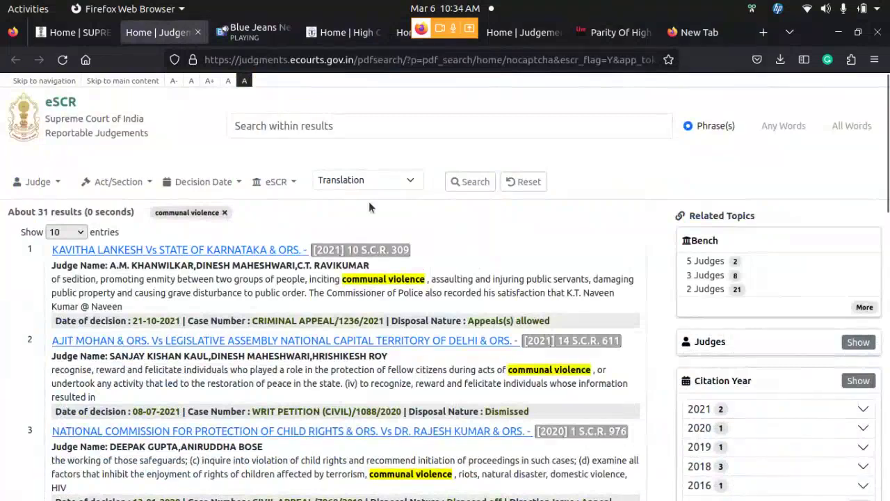
Filter the communal violence search to 'नेपाली - Nepali' translation, which yields 0 results
{"action": "left_click", "coordinate": [414, 181]}
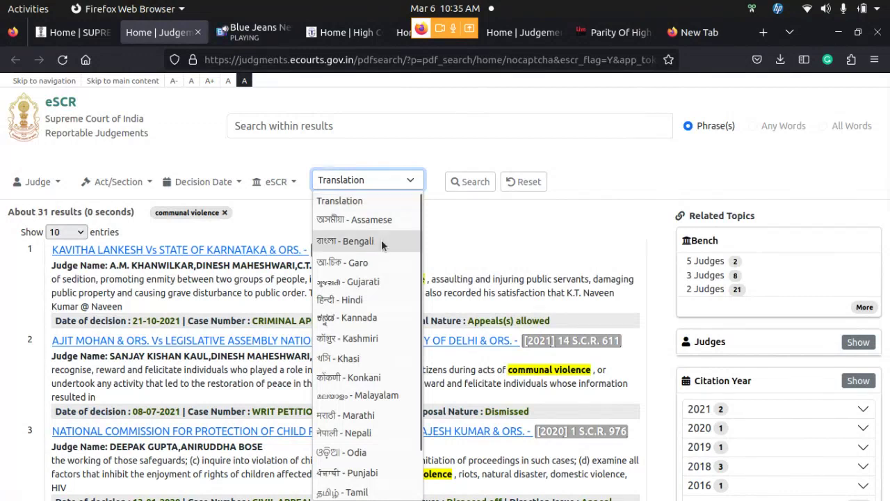
{"action": "scroll", "coordinate": [383, 242], "scroll_direction": "down", "scroll_amount": 2}
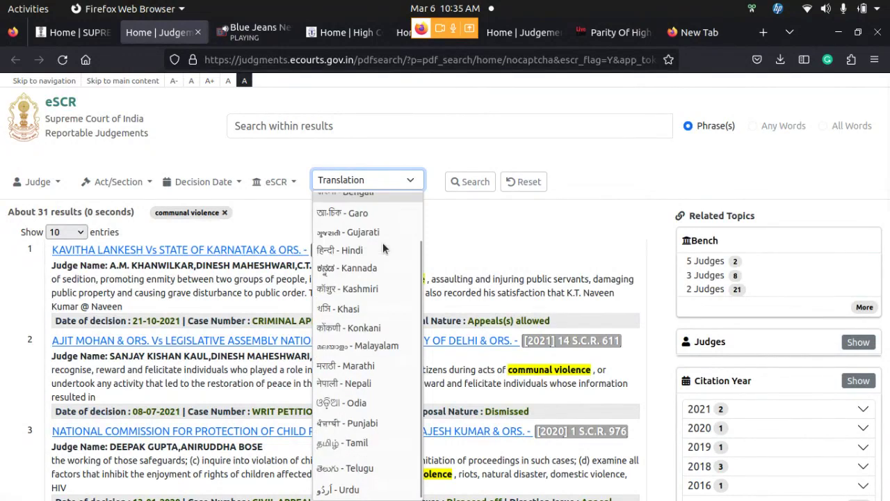
{"action": "left_click", "coordinate": [387, 385]}
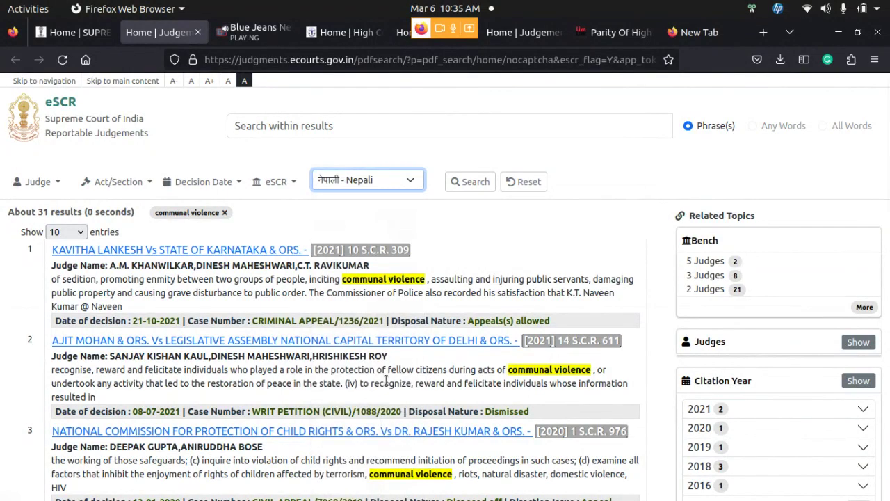
{"action": "left_click", "coordinate": [465, 183]}
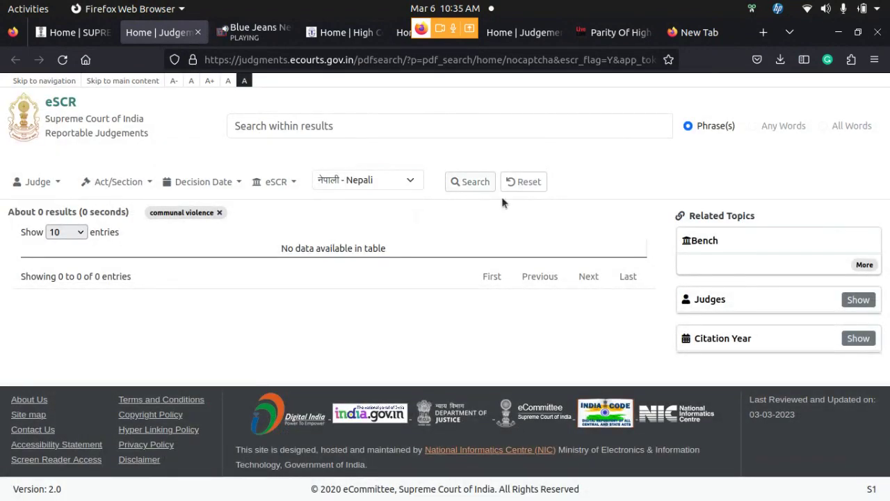
Retry the Nepali-filtered search twice, then reset the search term and filters
{"action": "left_click", "coordinate": [464, 183]}
{"action": "left_click", "coordinate": [464, 183]}
{"action": "left_click", "coordinate": [533, 187]}
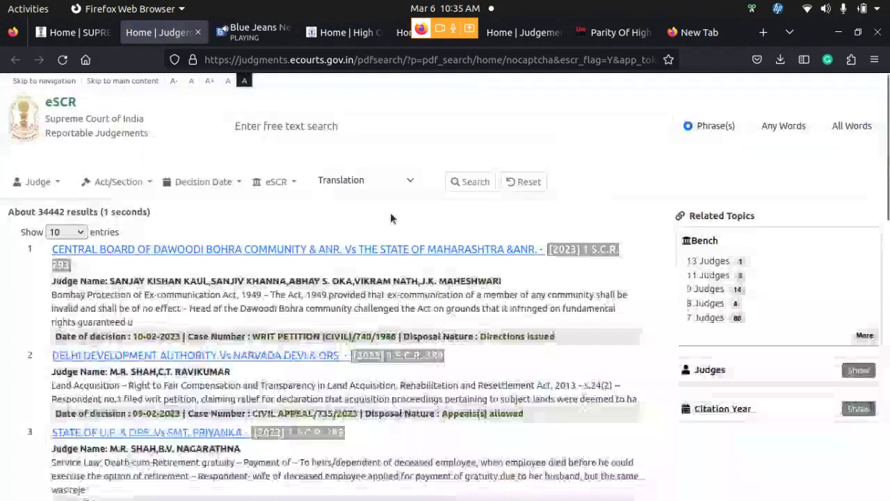
Search with only the 'नेपाली - Nepali' translation filter, listing three Sikkim judgments
{"action": "left_click", "coordinate": [417, 185]}
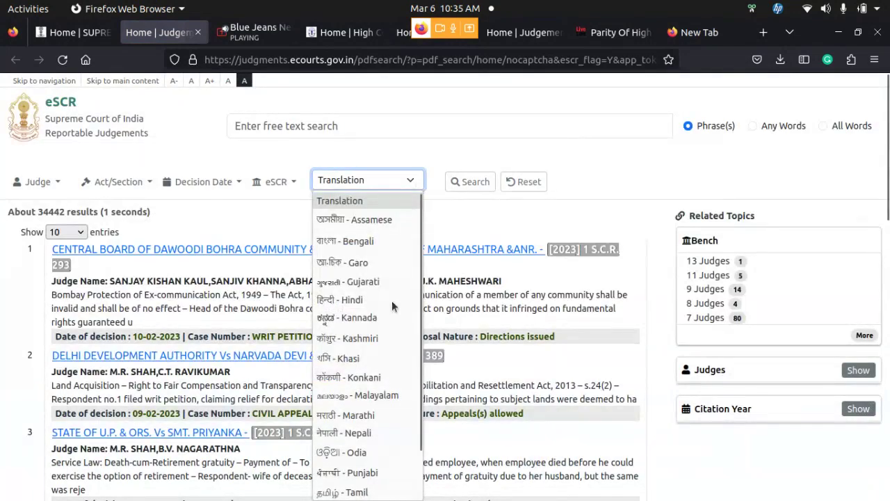
{"action": "left_click", "coordinate": [378, 433]}
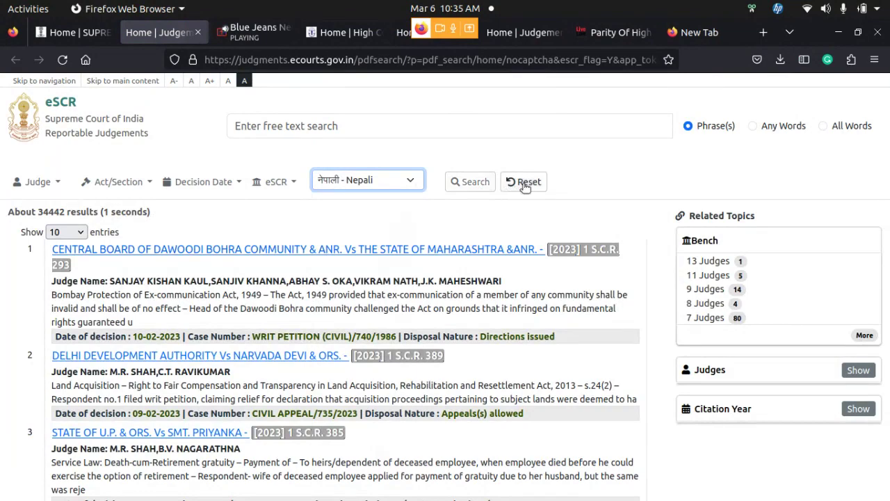
{"action": "left_click", "coordinate": [477, 185]}
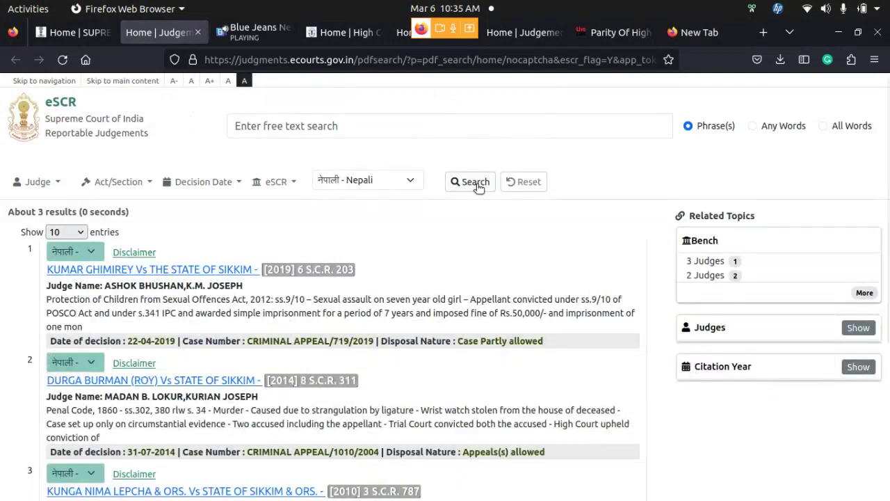
{"action": "scroll", "coordinate": [448, 252], "scroll_direction": "down", "scroll_amount": 3}
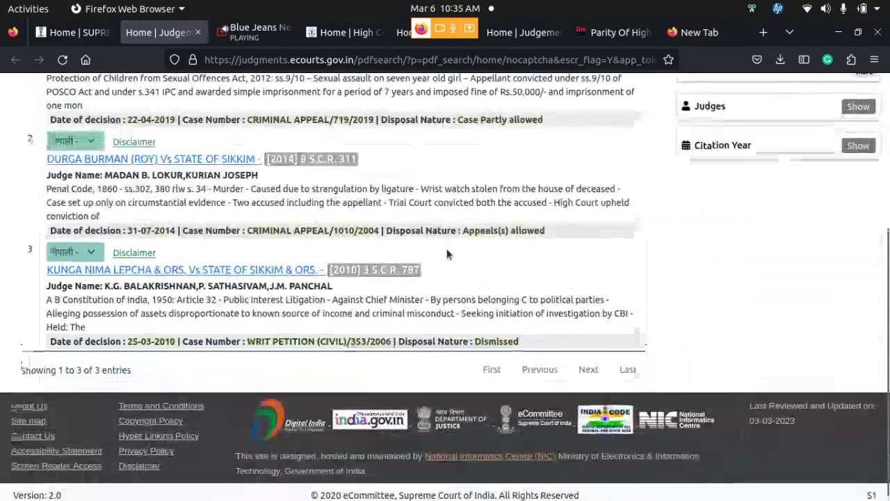
{"action": "scroll", "coordinate": [447, 249], "scroll_direction": "up", "scroll_amount": 2}
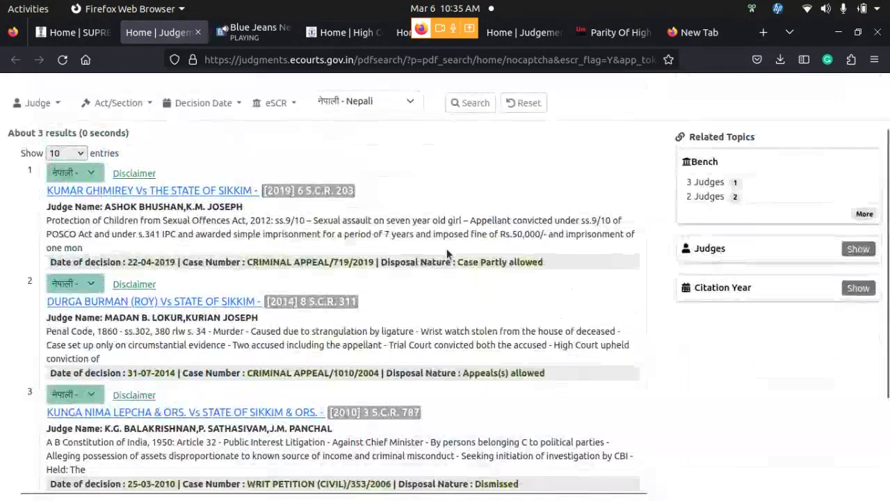
{"action": "left_click", "coordinate": [91, 174]}
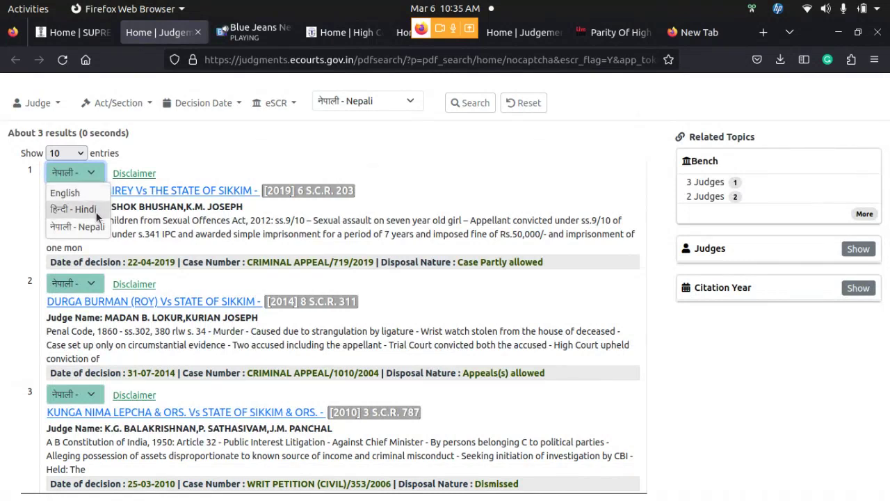
{"action": "left_click", "coordinate": [95, 192]}
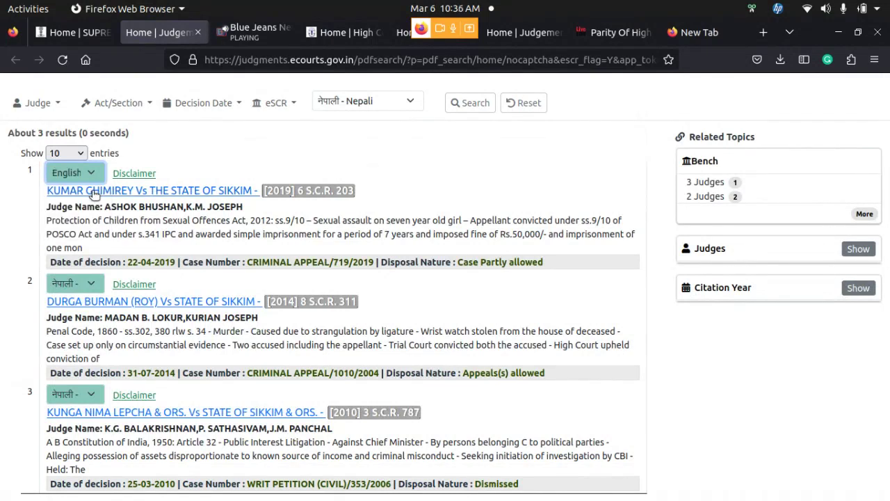
{"action": "left_click", "coordinate": [97, 174]}
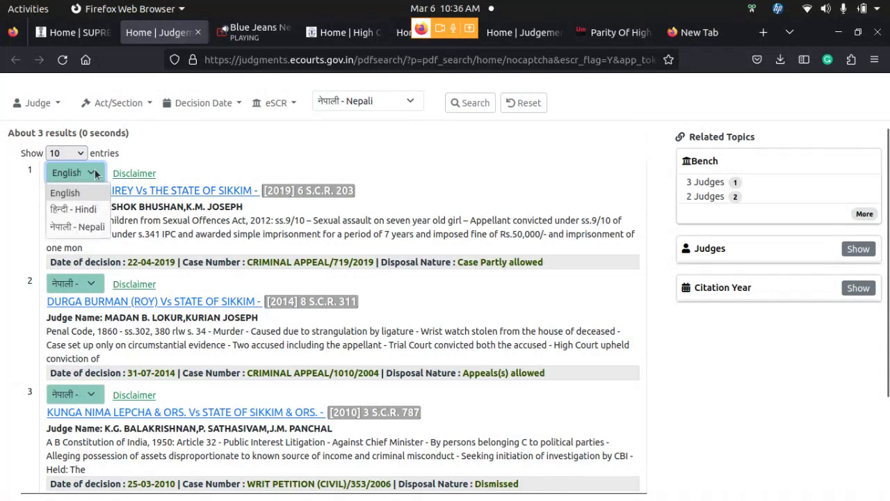
{"action": "left_click", "coordinate": [94, 206]}
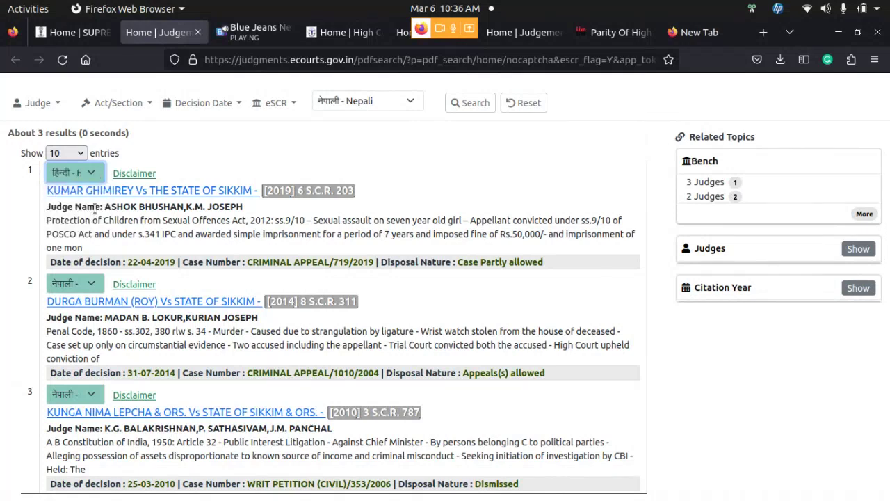
{"action": "left_click", "coordinate": [94, 173]}
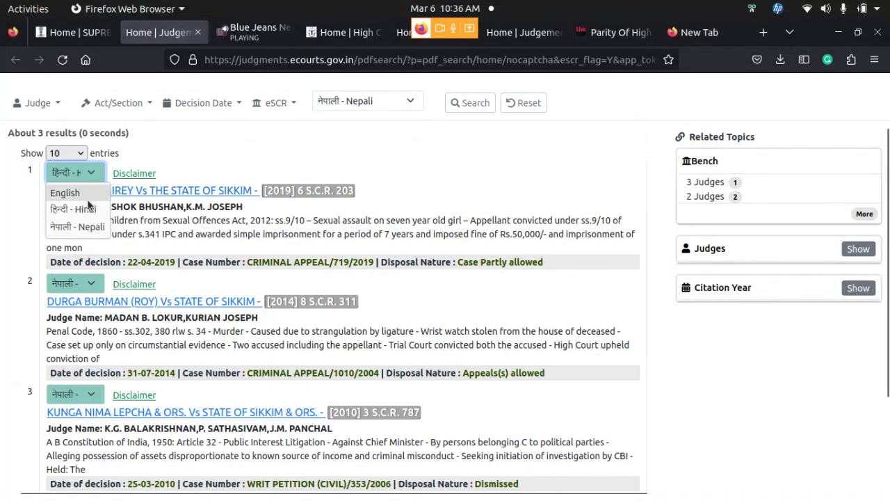
{"action": "left_click", "coordinate": [90, 227]}
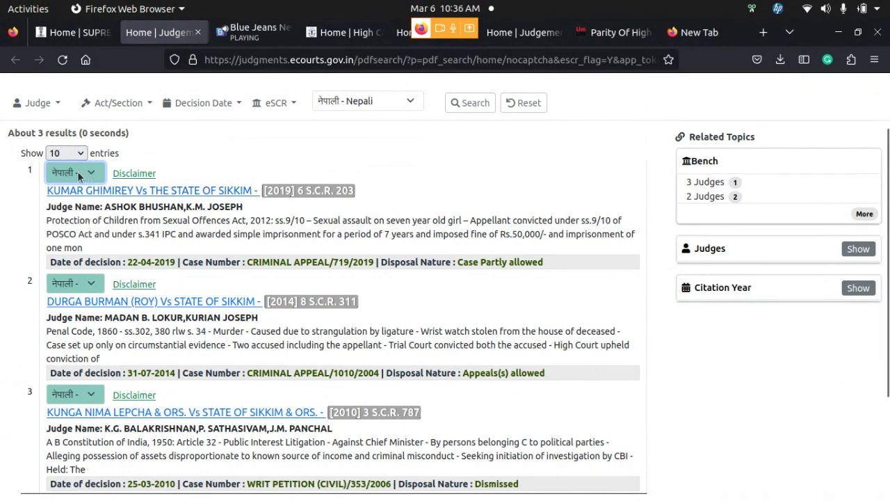
Open the first Sikkim result's Nepali PDF and scroll through its 18 pages
{"action": "left_click", "coordinate": [110, 191]}
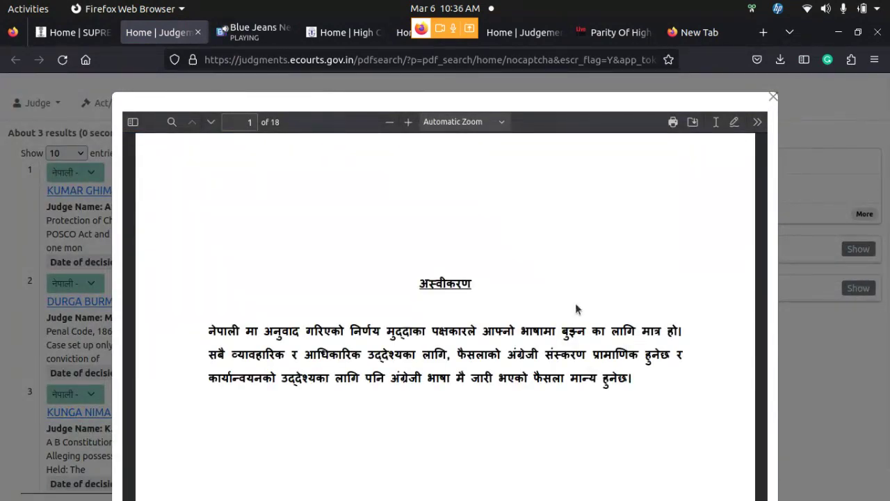
{"action": "scroll", "coordinate": [576, 306], "scroll_direction": "down", "scroll_amount": 10}
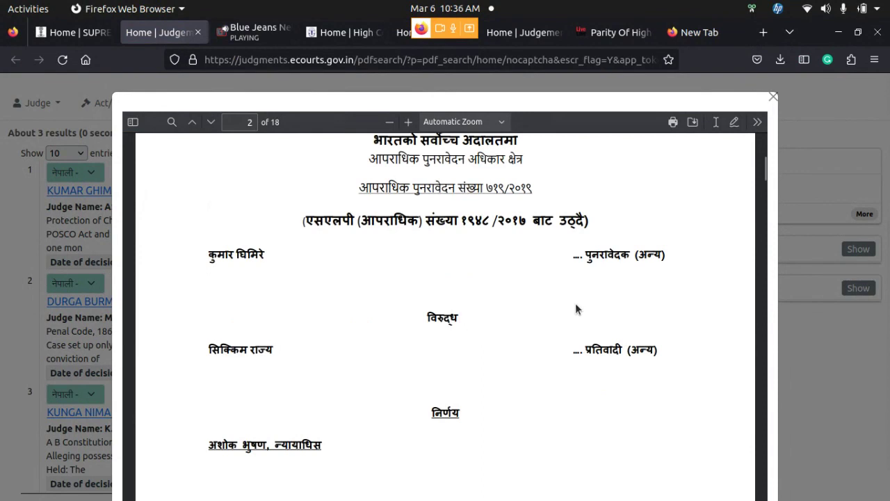
{"action": "scroll", "coordinate": [576, 306], "scroll_direction": "up", "scroll_amount": 2}
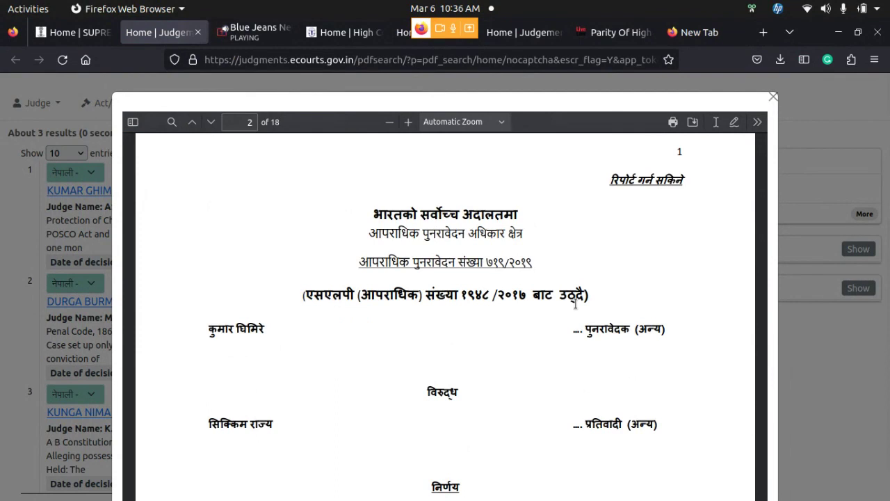
{"action": "scroll", "coordinate": [575, 304], "scroll_direction": "down", "scroll_amount": 4}
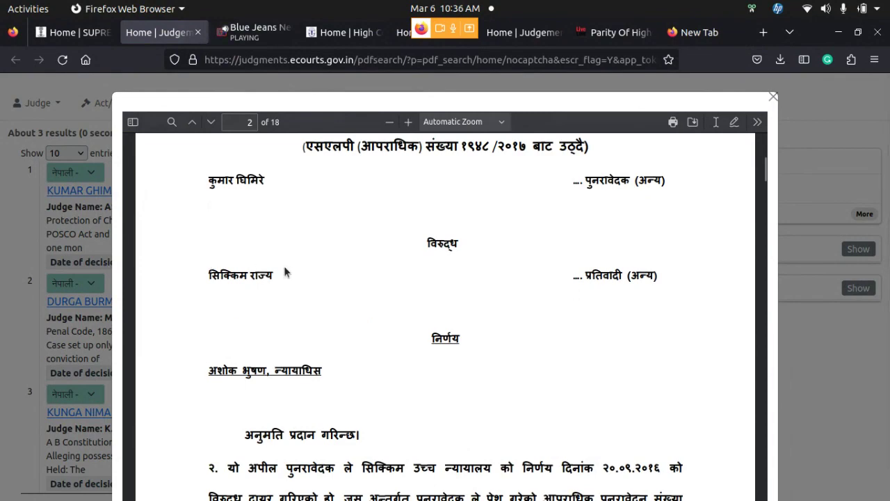
{"action": "scroll", "coordinate": [503, 279], "scroll_direction": "down", "scroll_amount": 5}
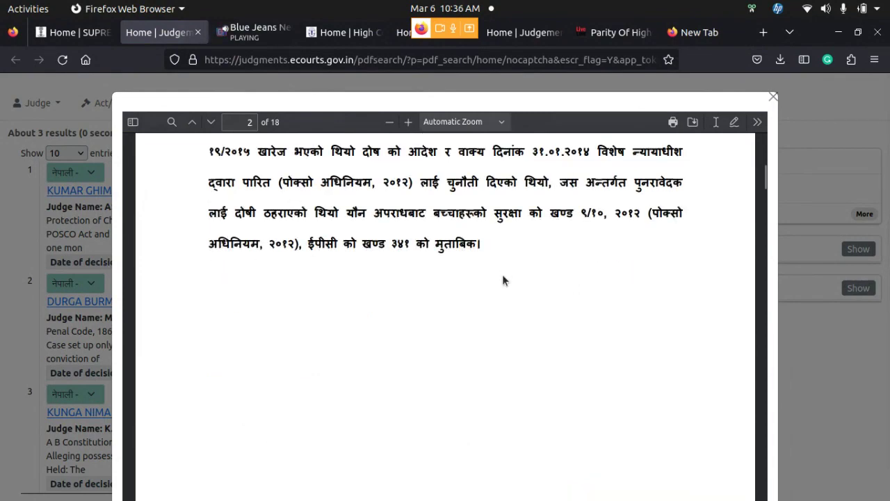
{"action": "scroll", "coordinate": [503, 281], "scroll_direction": "down", "scroll_amount": 5}
{"action": "scroll", "coordinate": [502, 274], "scroll_direction": "down", "scroll_amount": 3}
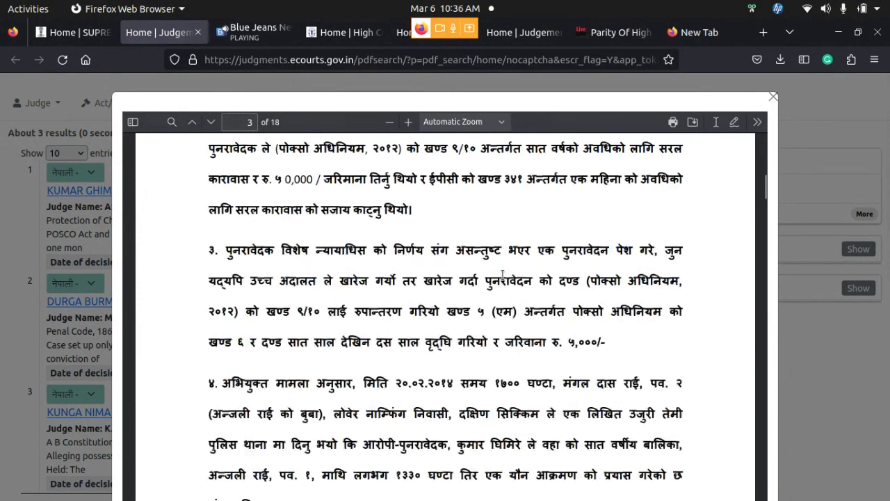
{"action": "scroll", "coordinate": [502, 274], "scroll_direction": "up", "scroll_amount": 15}
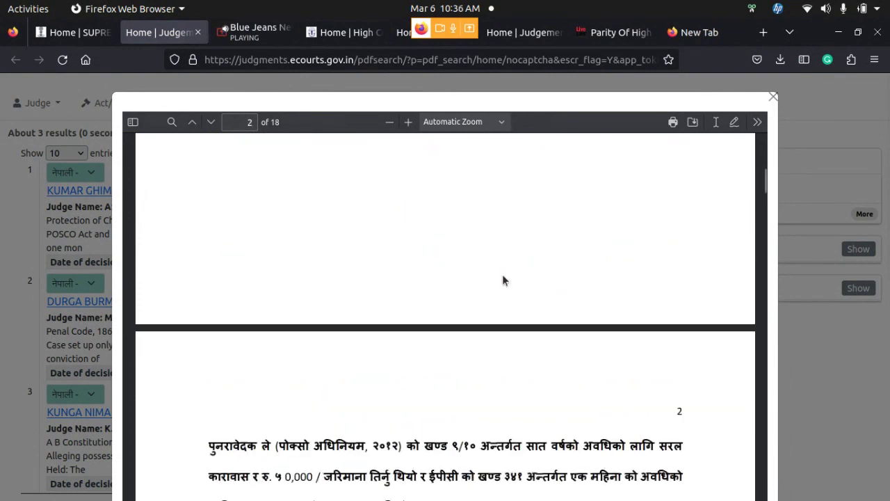
Download the Nepali judgment PDF into Downloads and close the PDF viewer
{"action": "left_click", "coordinate": [693, 123]}
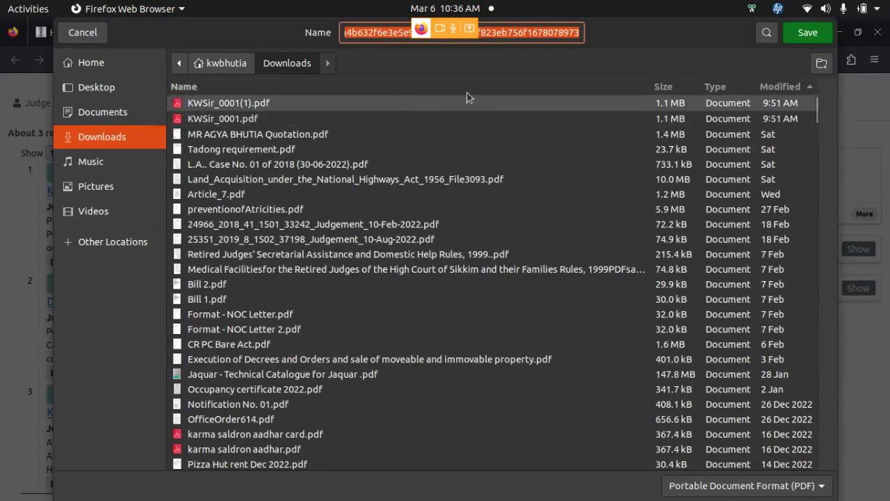
{"action": "left_click", "coordinate": [797, 36]}
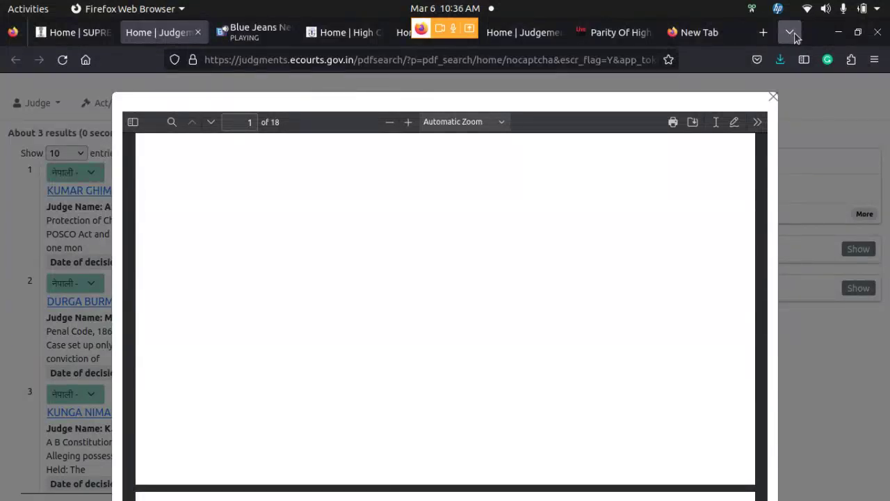
{"action": "left_click", "coordinate": [773, 97]}
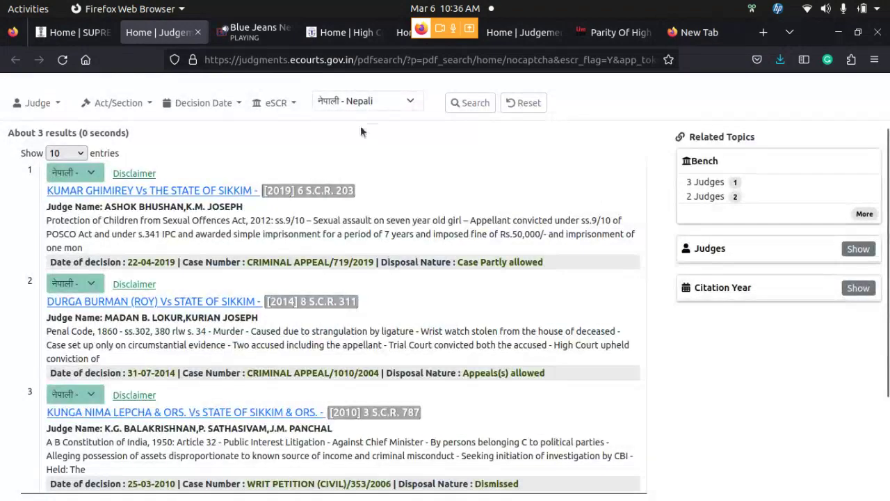
Scroll up the Nepali results and switch to the Blue Jeans meeting tab
{"action": "scroll", "coordinate": [360, 132], "scroll_direction": "up", "scroll_amount": 2}
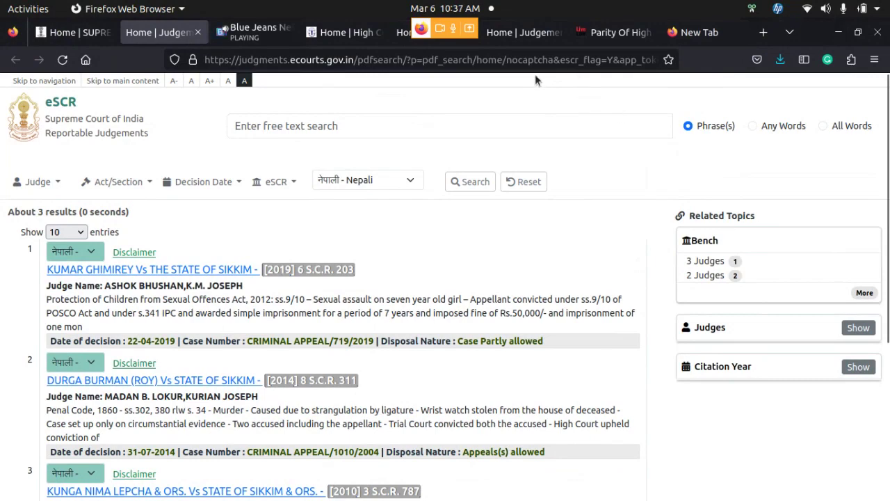
{"action": "left_click", "coordinate": [259, 35]}
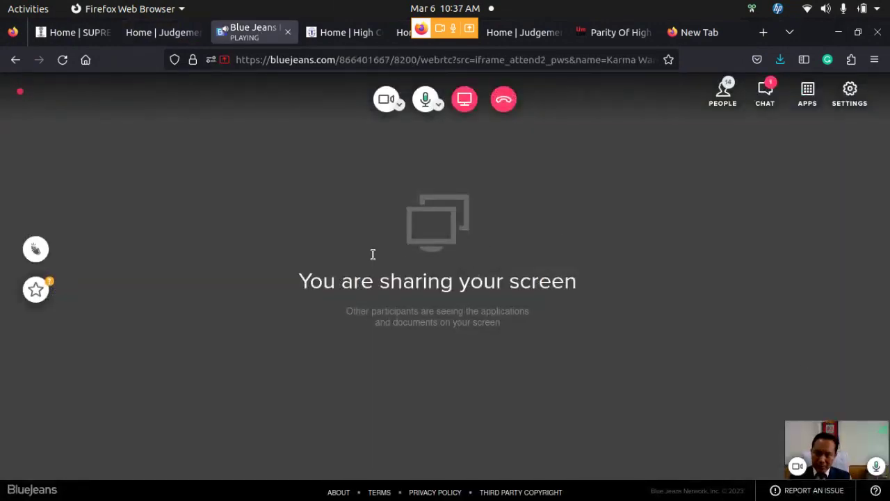